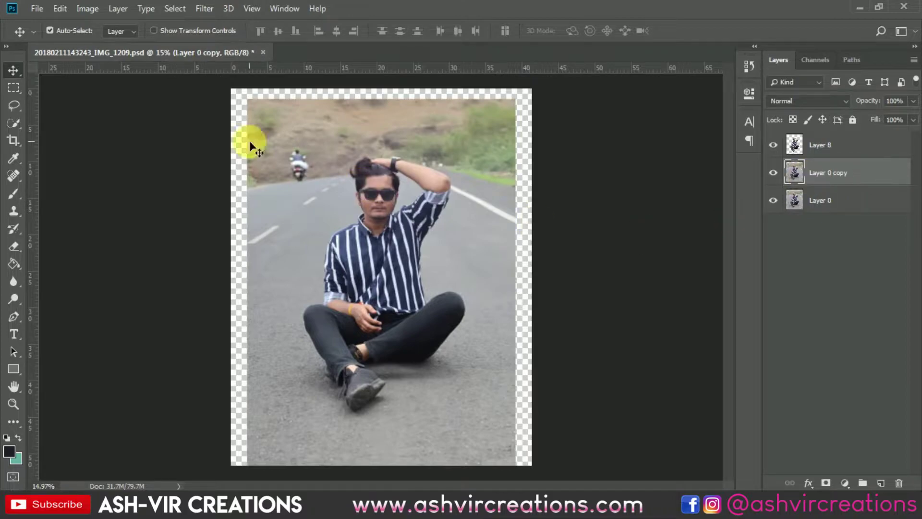
Step: Free Transform the road photo's right edge strip outward to the canvas edge
{"action": "left_click", "coordinate": [13, 88]}
{"action": "left_click_drag", "start_coordinate": [466, 89], "coordinate": [531, 464]}
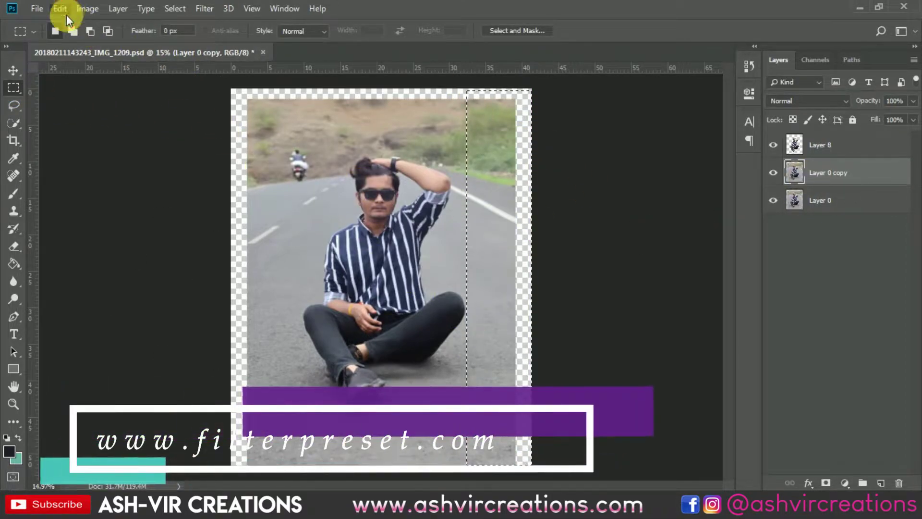
{"action": "left_click", "coordinate": [60, 8]}
{"action": "left_click", "coordinate": [115, 290]}
{"action": "left_click_drag", "start_coordinate": [530, 279], "coordinate": [554, 278]}
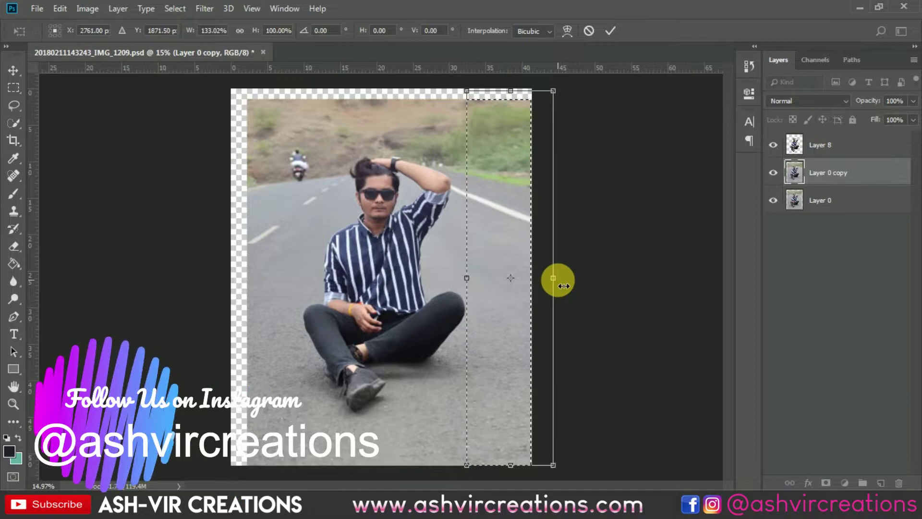
{"action": "double_click", "coordinate": [516, 242]}
{"action": "key", "text": "ctrl+d"}
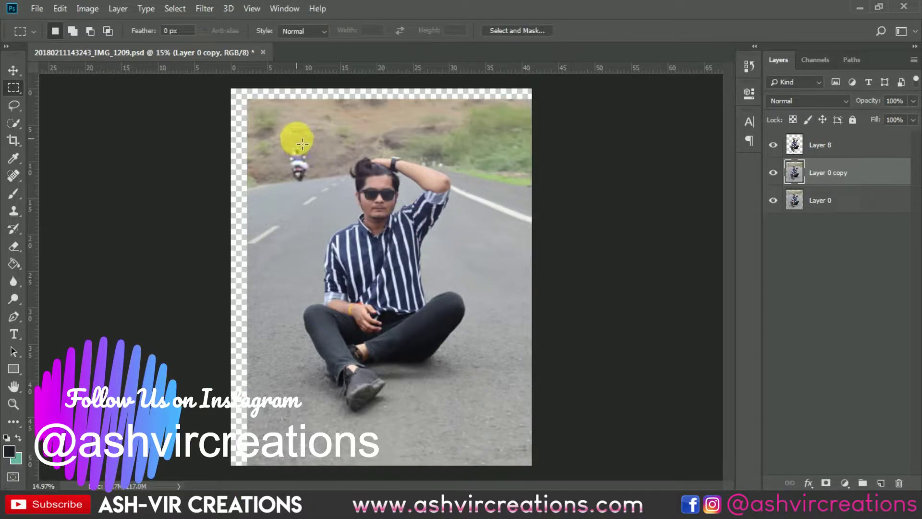
Step: Stretch the left edge strip out to the canvas edge the same way and deselect
{"action": "left_click_drag", "start_coordinate": [239, 90], "coordinate": [288, 465]}
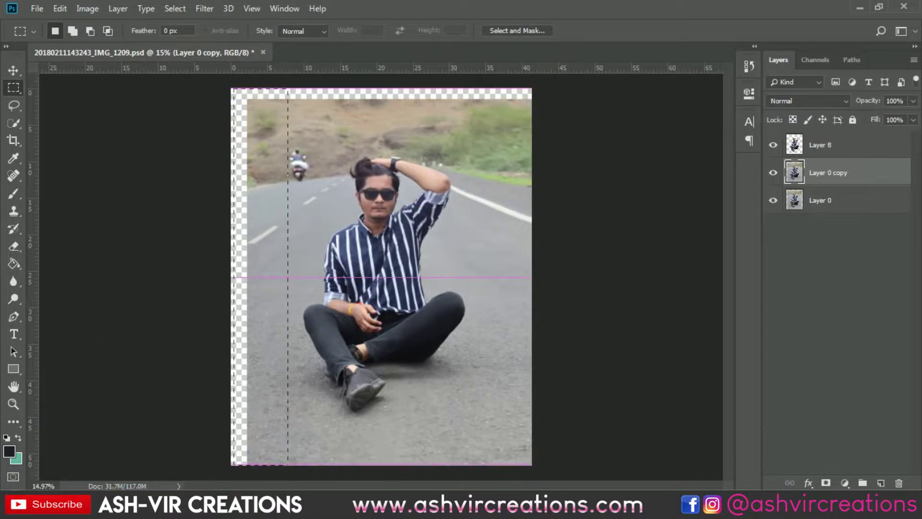
{"action": "left_click", "coordinate": [59, 8]}
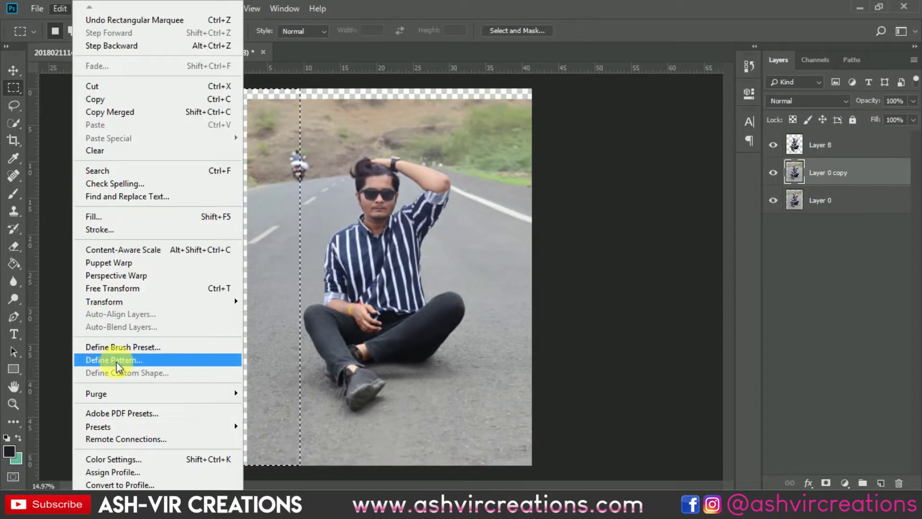
{"action": "left_click", "coordinate": [116, 288]}
{"action": "left_click_drag", "start_coordinate": [233, 277], "coordinate": [213, 280]}
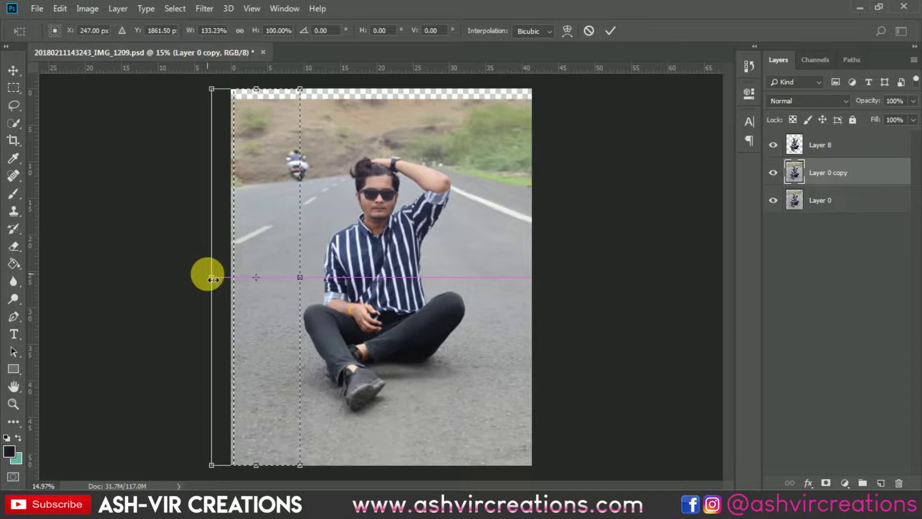
{"action": "key", "text": "Return"}
{"action": "key", "text": "ctrl+d"}
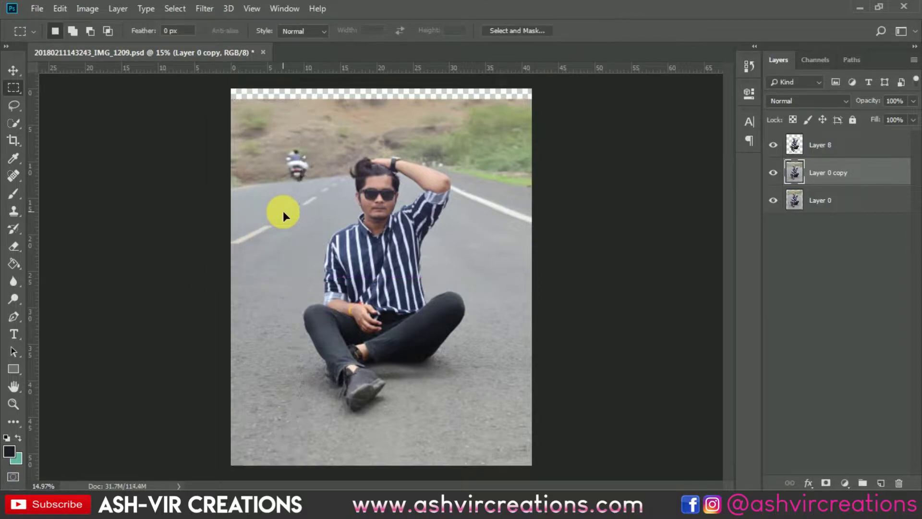
{"action": "key", "text": "v"}
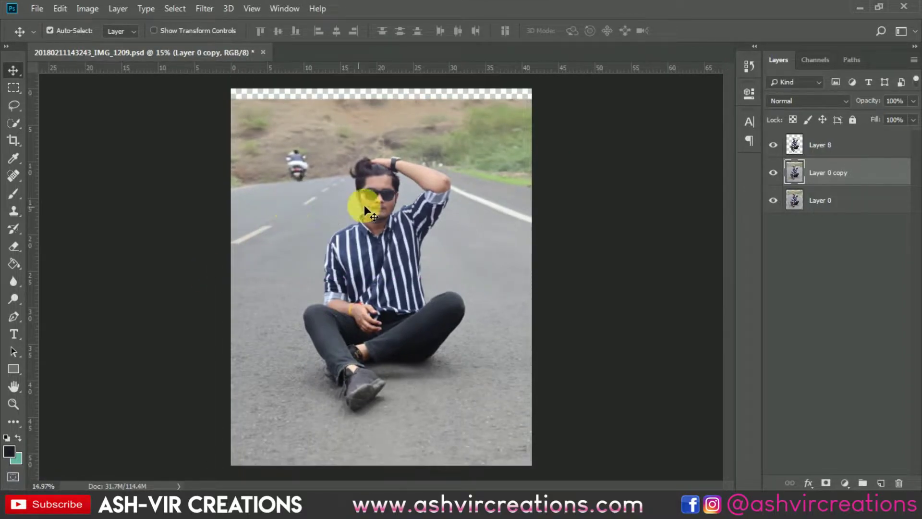
Step: Select the seated man with the Quick Selection brush, covering shirt, body and legs
{"action": "left_click", "coordinate": [10, 123]}
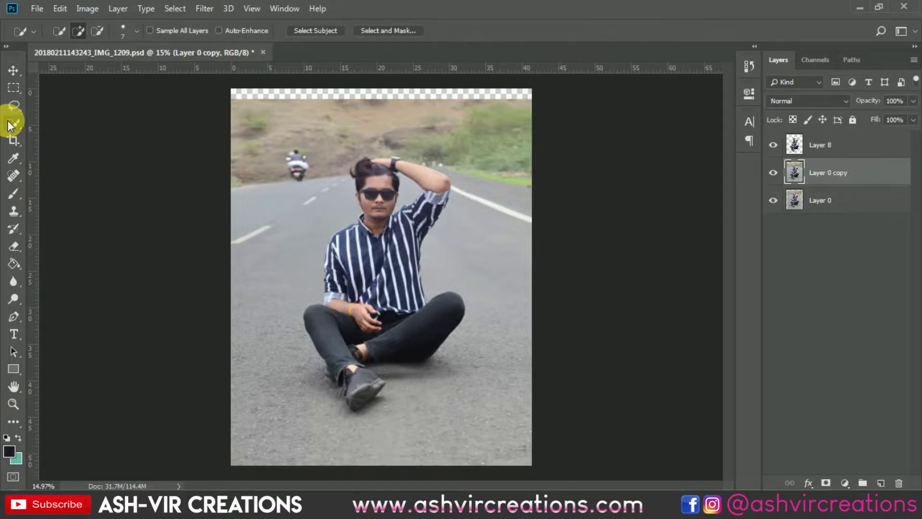
{"action": "left_click_drag", "start_coordinate": [386, 232], "coordinate": [375, 270]}
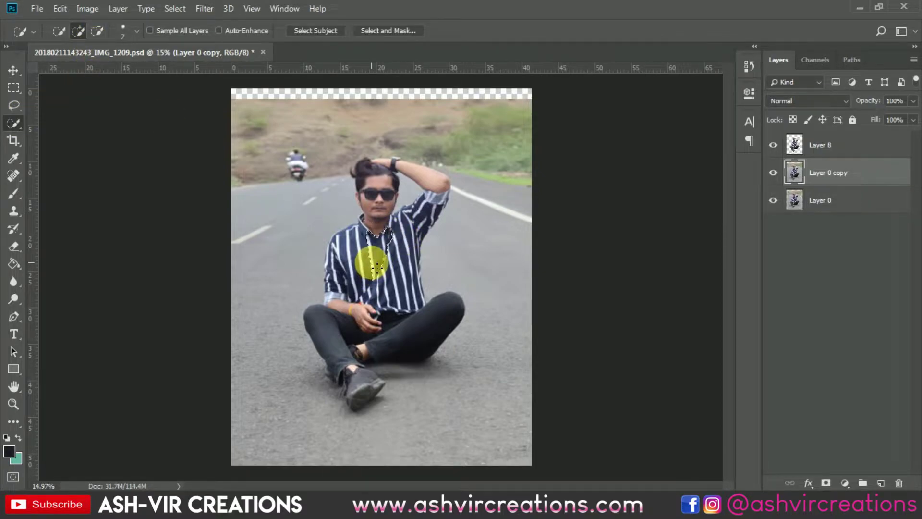
{"action": "key", "text": "]"}
{"action": "key", "text": "]"}
{"action": "key", "text": "]"}
{"action": "scroll", "coordinate": [372, 261], "scroll_direction": "up", "scroll_amount": 3}
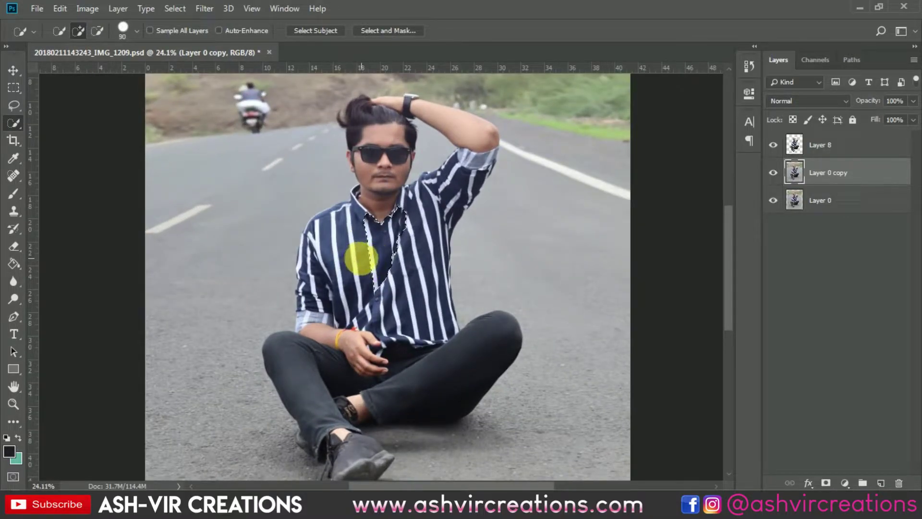
{"action": "mouse_move", "coordinate": [361, 258]}
{"action": "left_mouse_down"}
{"action": "mouse_move", "coordinate": [344, 289]}
{"action": "mouse_move", "coordinate": [329, 360]}
{"action": "mouse_move", "coordinate": [314, 375]}
{"action": "mouse_move", "coordinate": [480, 379]}
{"action": "mouse_move", "coordinate": [430, 319]}
{"action": "mouse_move", "coordinate": [433, 262]}
{"action": "mouse_move", "coordinate": [482, 158]}
{"action": "mouse_move", "coordinate": [455, 143]}
{"action": "mouse_move", "coordinate": [375, 134]}
{"action": "mouse_move", "coordinate": [390, 199]}
{"action": "mouse_move", "coordinate": [379, 223]}
{"action": "mouse_move", "coordinate": [332, 240]}
{"action": "mouse_move", "coordinate": [323, 343]}
{"action": "mouse_move", "coordinate": [329, 252]}
{"action": "mouse_move", "coordinate": [363, 216]}
{"action": "mouse_move", "coordinate": [360, 223]}
{"action": "mouse_move", "coordinate": [402, 208]}
{"action": "mouse_move", "coordinate": [397, 164]}
{"action": "mouse_move", "coordinate": [479, 180]}
{"action": "mouse_move", "coordinate": [363, 109]}
{"action": "left_mouse_up"}
{"action": "key", "text": "]"}
{"action": "key", "text": "]"}
Step: Open Select and Mask for the man's selection from the context menu
{"action": "right_click", "coordinate": [362, 110]}
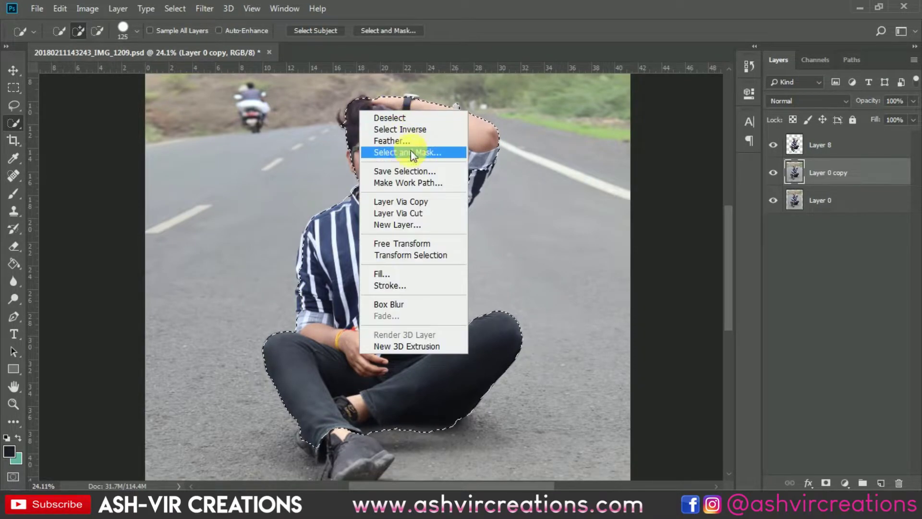
{"action": "left_click", "coordinate": [437, 154]}
{"action": "scroll", "coordinate": [326, 112], "scroll_direction": "up", "scroll_amount": 5}
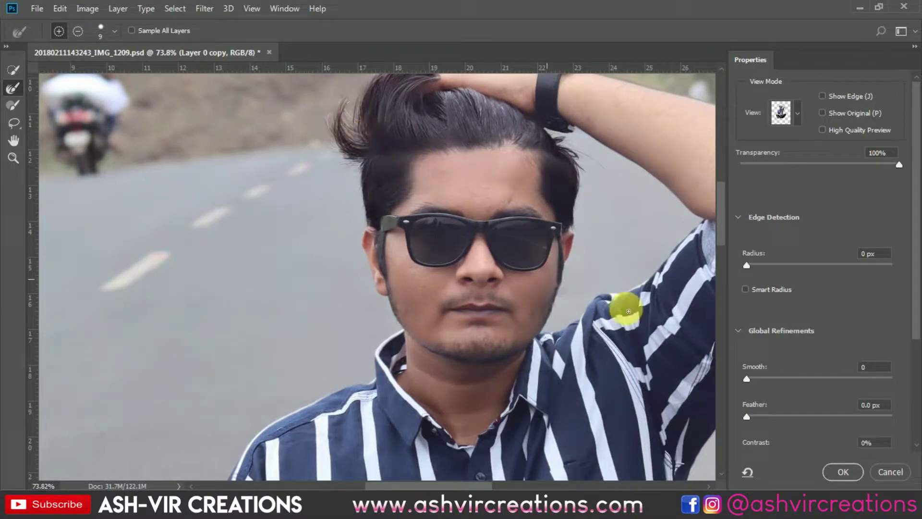
Step: Hide Layer 0, then refine the man's hair edges in Select and Mask and accept
{"action": "left_click", "coordinate": [901, 471]}
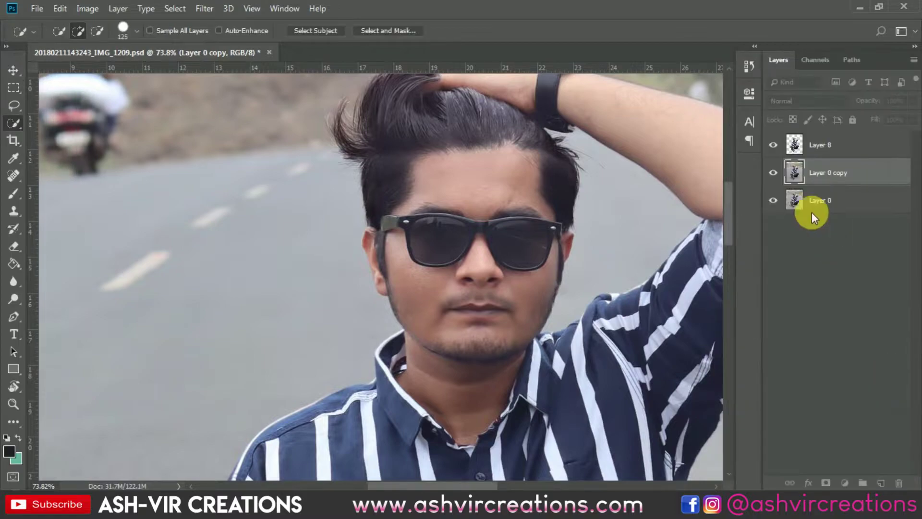
{"action": "left_click", "coordinate": [773, 199]}
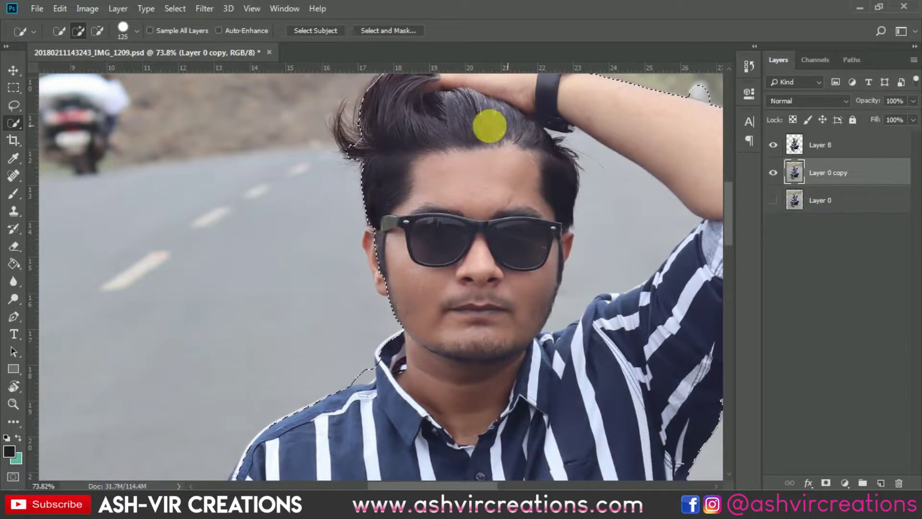
{"action": "right_click", "coordinate": [393, 124]}
{"action": "left_click", "coordinate": [448, 166]}
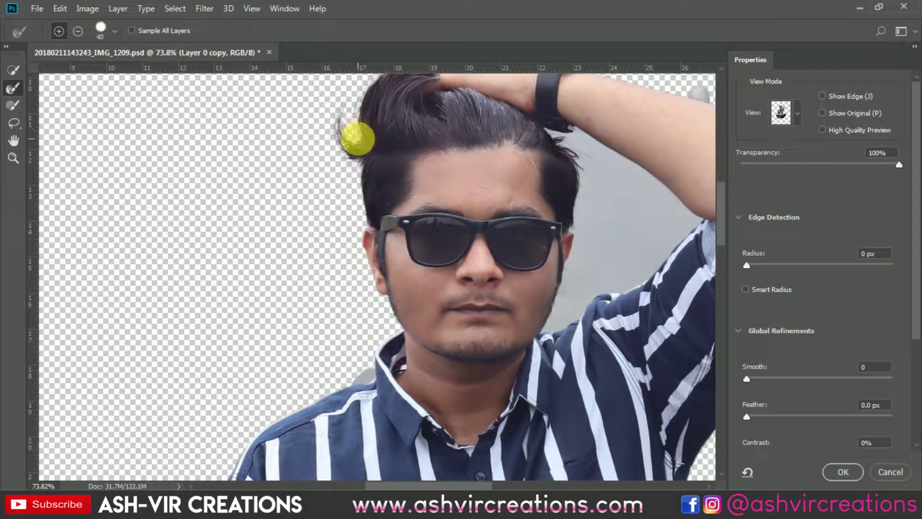
{"action": "mouse_move", "coordinate": [373, 162]}
{"action": "left_mouse_down"}
{"action": "mouse_move", "coordinate": [367, 120]}
{"action": "mouse_move", "coordinate": [364, 197]}
{"action": "mouse_move", "coordinate": [378, 98]}
{"action": "mouse_move", "coordinate": [582, 165]}
{"action": "mouse_move", "coordinate": [614, 195]}
{"action": "mouse_move", "coordinate": [621, 237]}
{"action": "mouse_move", "coordinate": [633, 243]}
{"action": "mouse_move", "coordinate": [484, 121]}
{"action": "mouse_move", "coordinate": [515, 145]}
{"action": "left_mouse_up"}
{"action": "scroll", "coordinate": [634, 239], "scroll_direction": "down", "scroll_amount": 3}
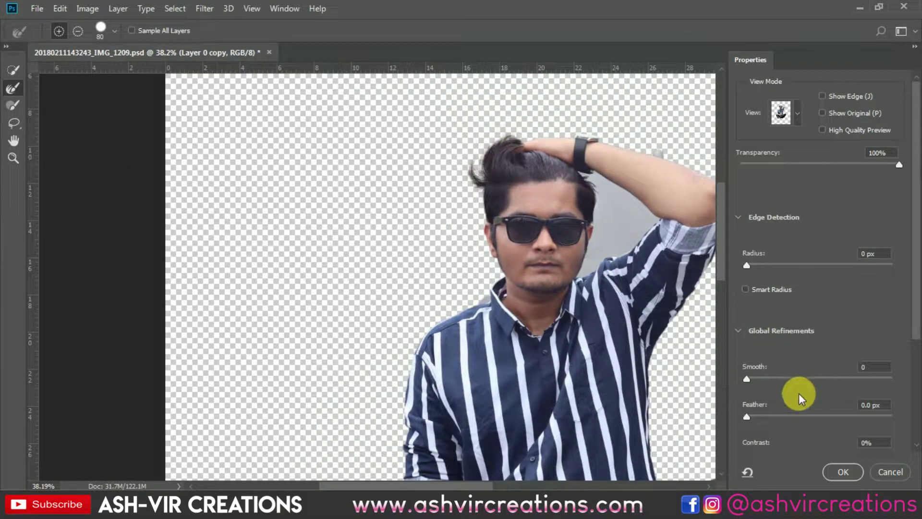
{"action": "left_click", "coordinate": [842, 468]}
Step: Copy the man to a new layer, hide Layer 0 copy, and delete Layer 9
{"action": "right_click", "coordinate": [502, 182]}
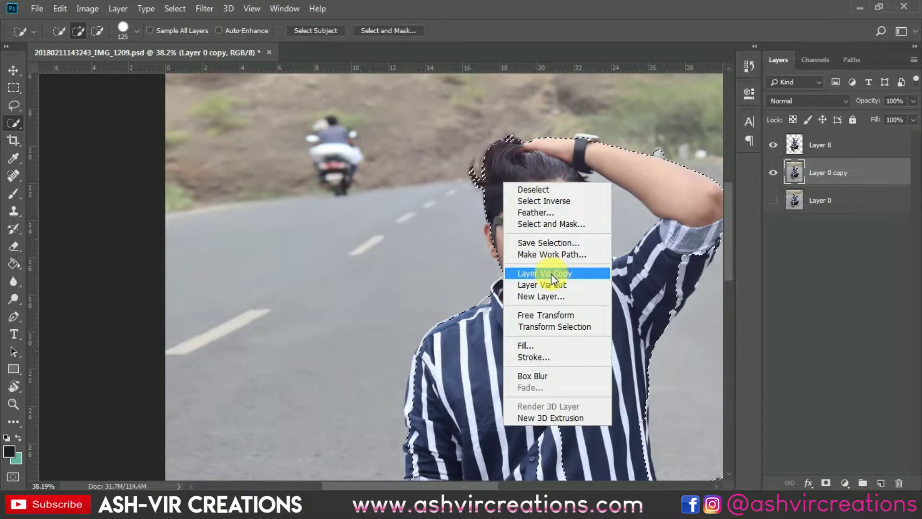
{"action": "left_click", "coordinate": [572, 273]}
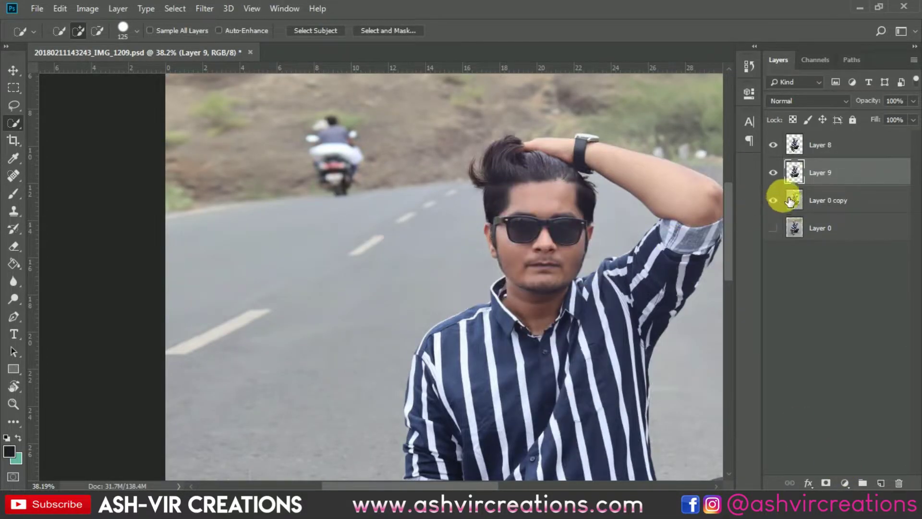
{"action": "left_click", "coordinate": [774, 200]}
{"action": "key", "text": "Delete"}
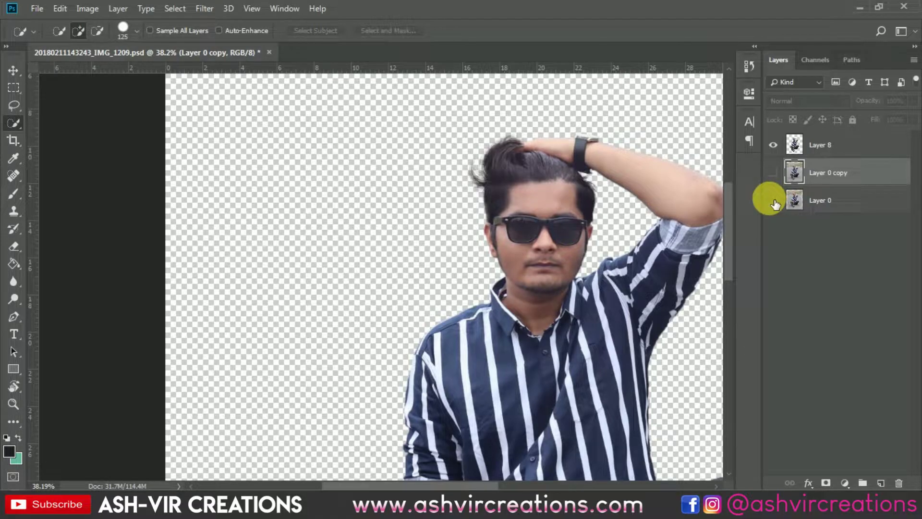
{"action": "key", "text": "v"}
{"action": "key", "text": "ctrl+0"}
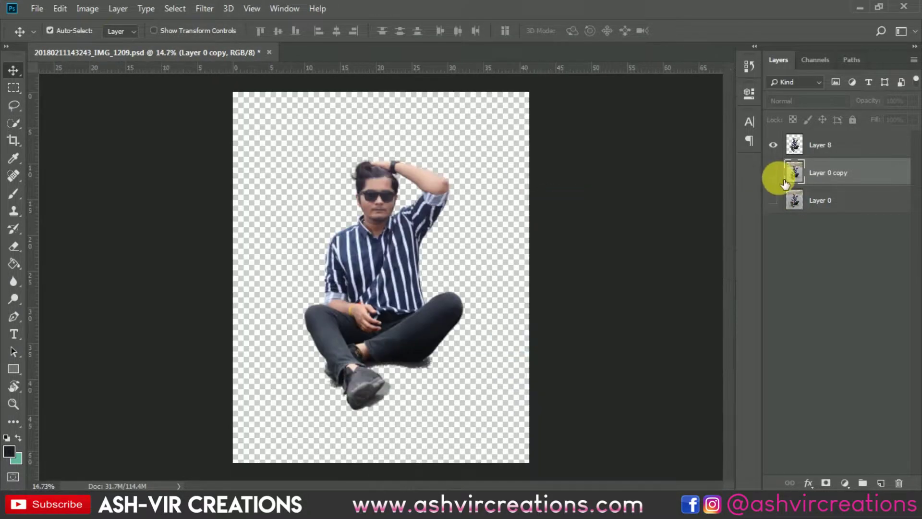
Step: Toggle Layer 0 copy's visibility to compare, leaving the road photo shown
{"action": "left_click", "coordinate": [774, 173]}
{"action": "left_click", "coordinate": [774, 173]}
{"action": "left_click", "coordinate": [773, 173]}
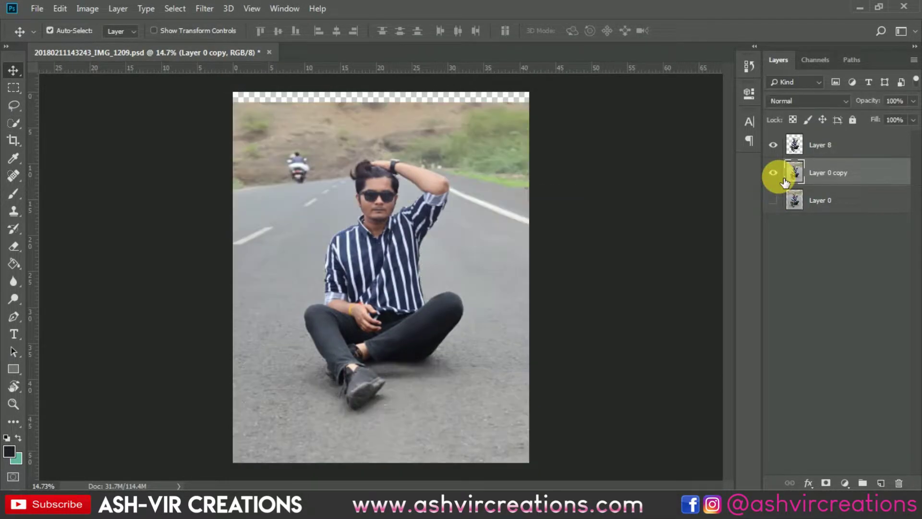
{"action": "left_click", "coordinate": [773, 173]}
{"action": "left_click", "coordinate": [773, 173]}
Step: Open dfbg.jpg from the Fairyligts folder
{"action": "left_click", "coordinate": [37, 9]}
{"action": "left_click", "coordinate": [48, 37]}
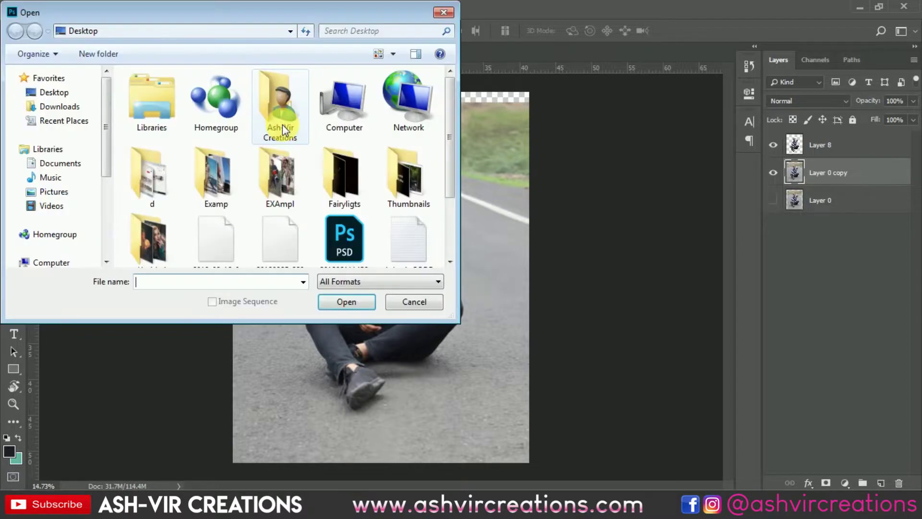
{"action": "double_click", "coordinate": [355, 182]}
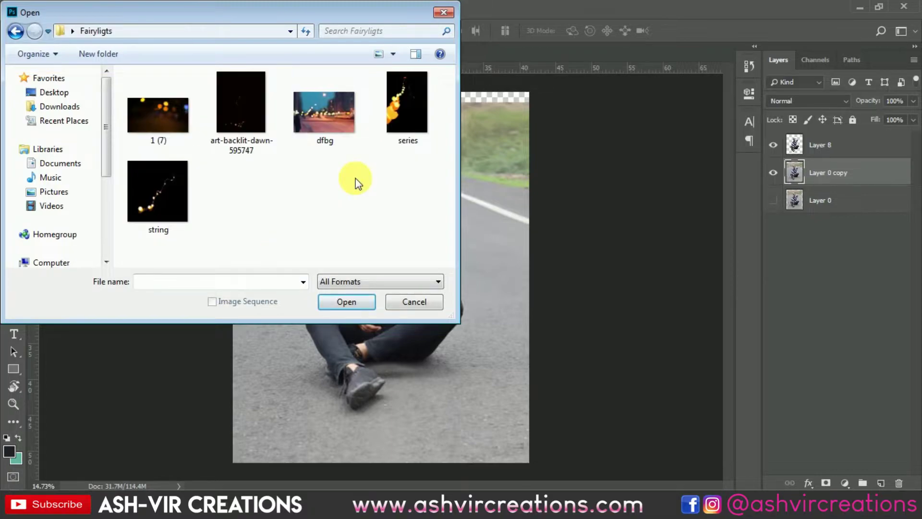
{"action": "left_click", "coordinate": [331, 124]}
{"action": "double_click", "coordinate": [330, 120]}
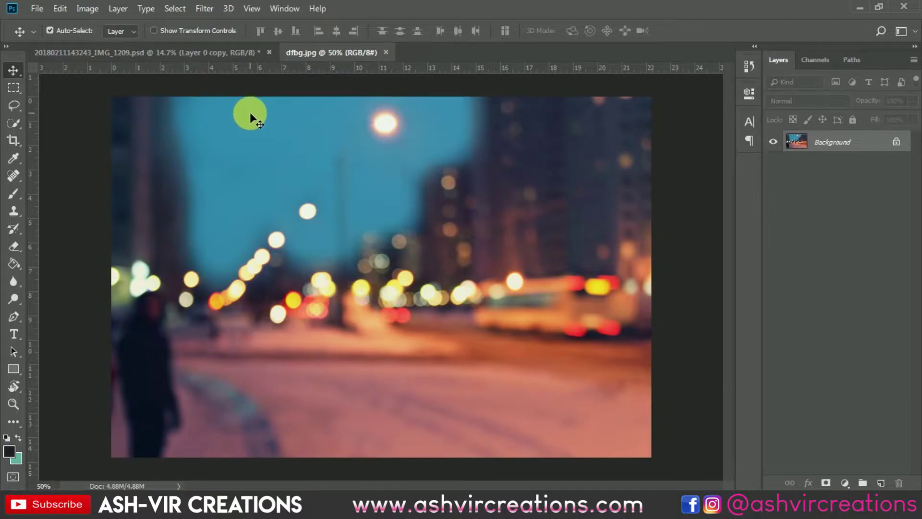
Step: Drag the bokeh image into the portrait document as Layer 9 and scale it behind the man
{"action": "left_click_drag", "start_coordinate": [247, 124], "coordinate": [299, 155]}
{"action": "left_click", "coordinate": [60, 9]}
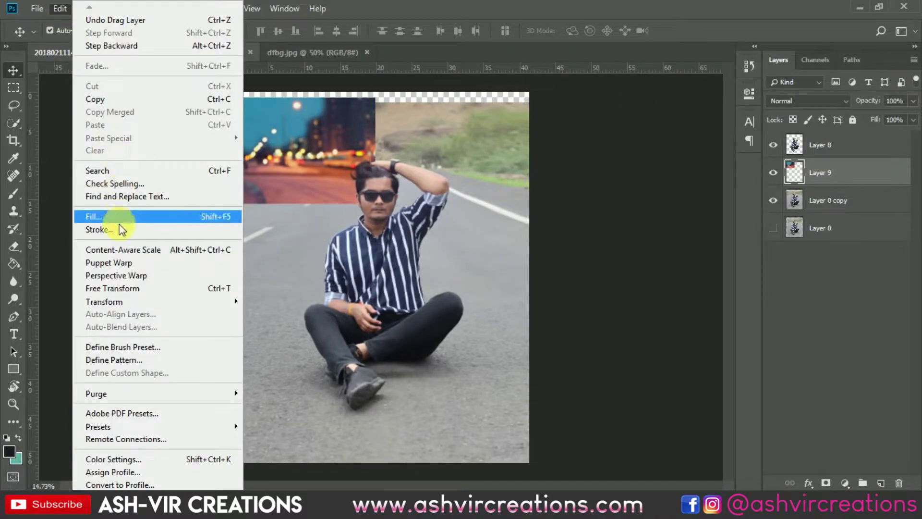
{"action": "left_click", "coordinate": [122, 288]}
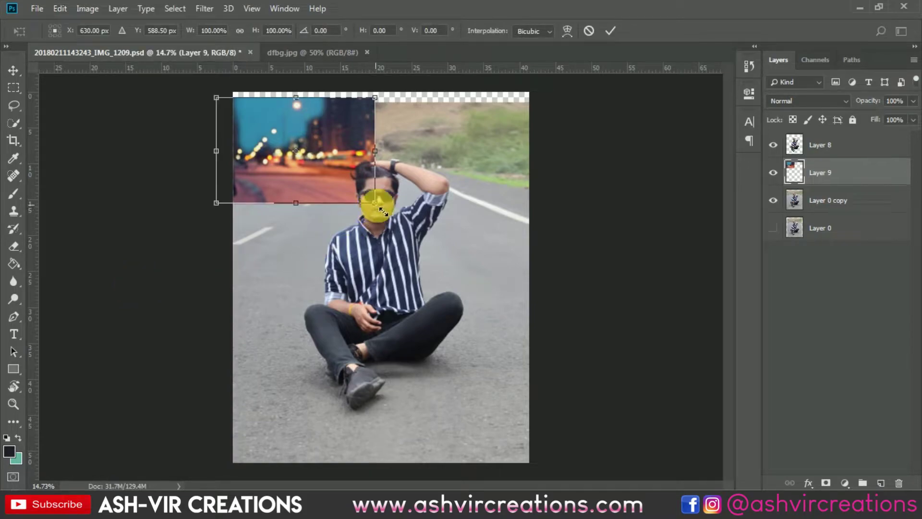
{"action": "left_click_drag", "start_coordinate": [383, 210], "coordinate": [488, 281]}
{"action": "left_click_drag", "start_coordinate": [407, 199], "coordinate": [498, 237]}
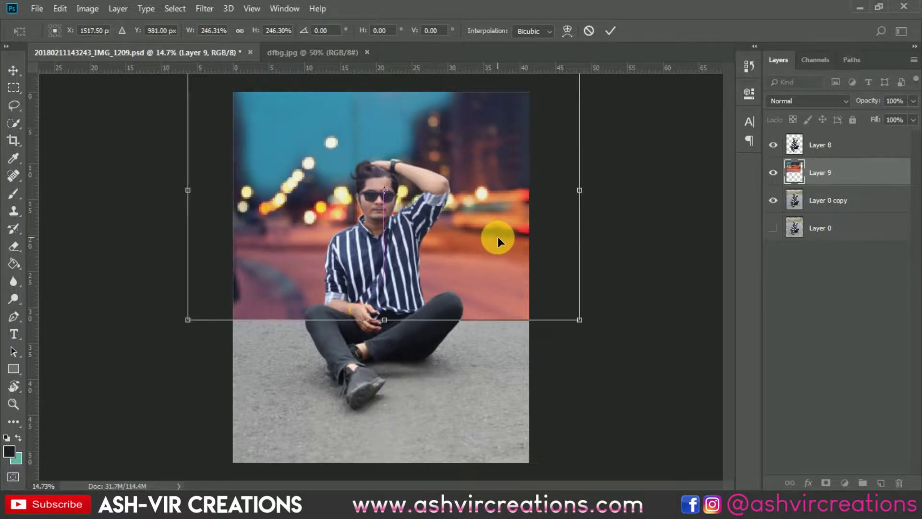
{"action": "scroll", "coordinate": [498, 237], "scroll_direction": "down", "scroll_amount": 2}
{"action": "left_click_drag", "start_coordinate": [534, 115], "coordinate": [511, 153]}
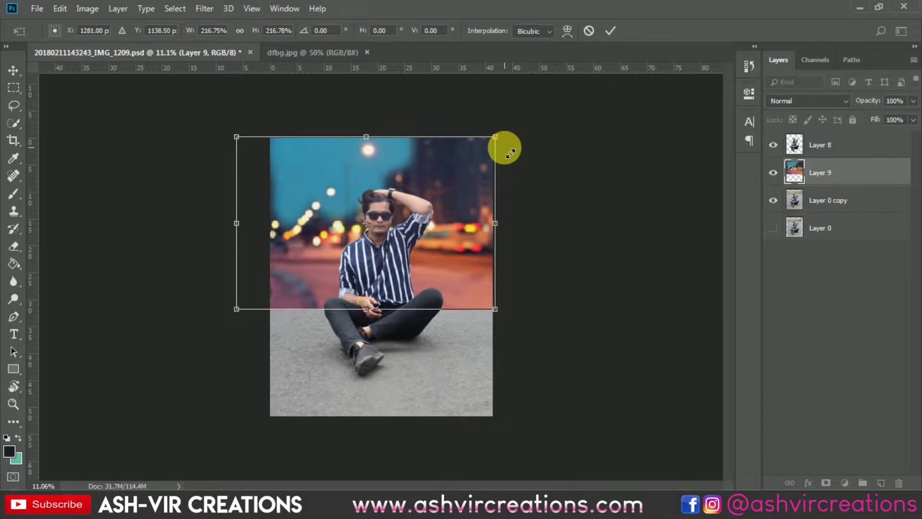
{"action": "scroll", "coordinate": [431, 149], "scroll_direction": "up", "scroll_amount": 3}
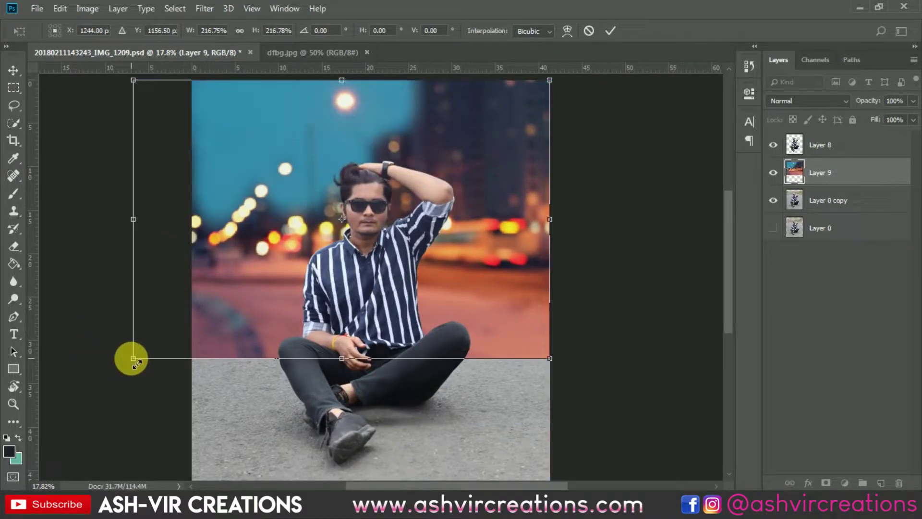
{"action": "left_click_drag", "start_coordinate": [135, 362], "coordinate": [150, 358]}
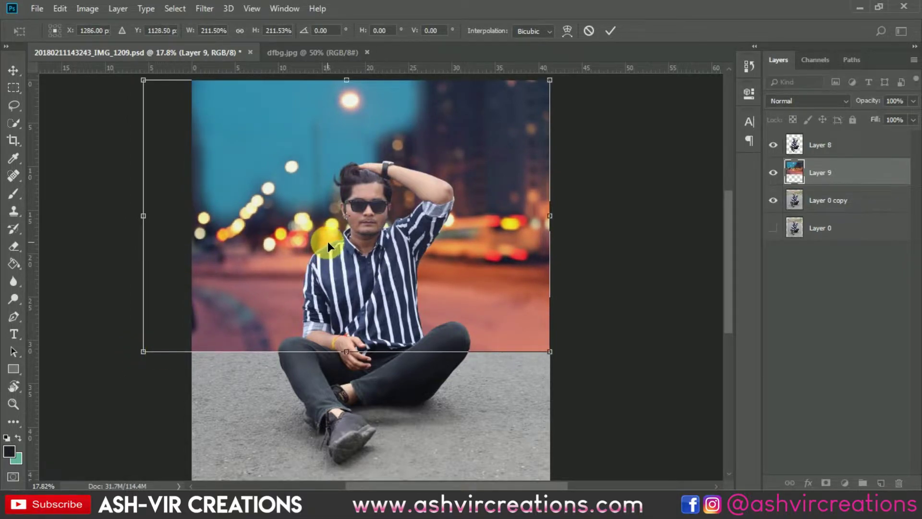
{"action": "key", "text": "Return"}
Step: Reposition the bokeh background and enlarge it from the corner to centre it
{"action": "scroll", "coordinate": [391, 204], "scroll_direction": "up", "scroll_amount": 5}
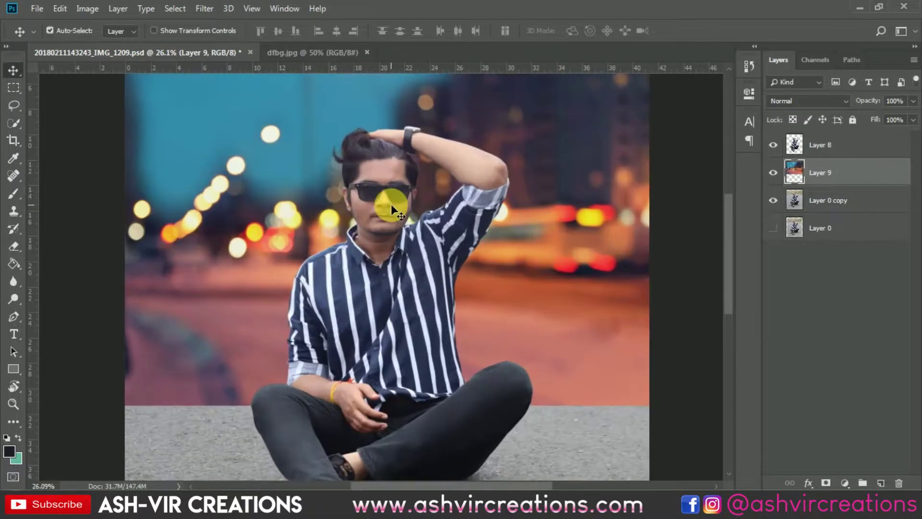
{"action": "left_click_drag", "start_coordinate": [498, 180], "coordinate": [573, 178]}
{"action": "scroll", "coordinate": [573, 178], "scroll_direction": "down", "scroll_amount": 6}
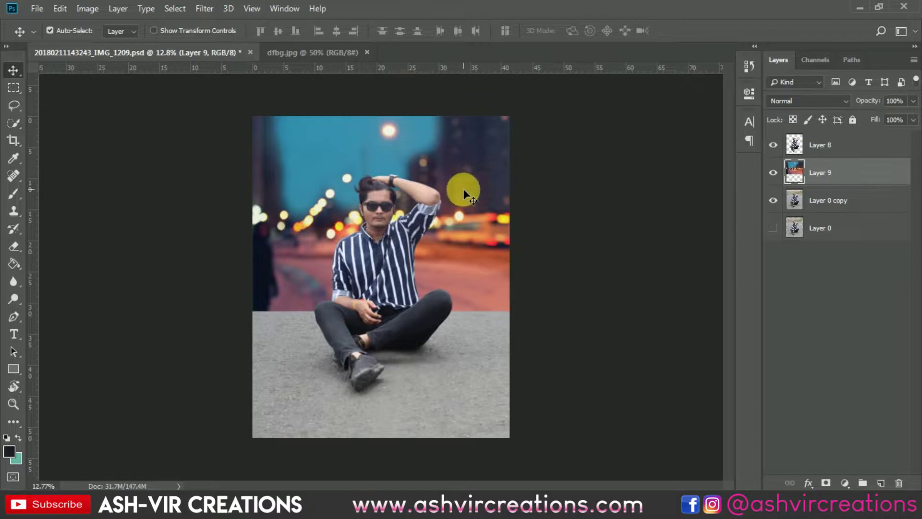
{"action": "left_click_drag", "start_coordinate": [464, 190], "coordinate": [450, 188]}
{"action": "key", "text": "ctrl+t"}
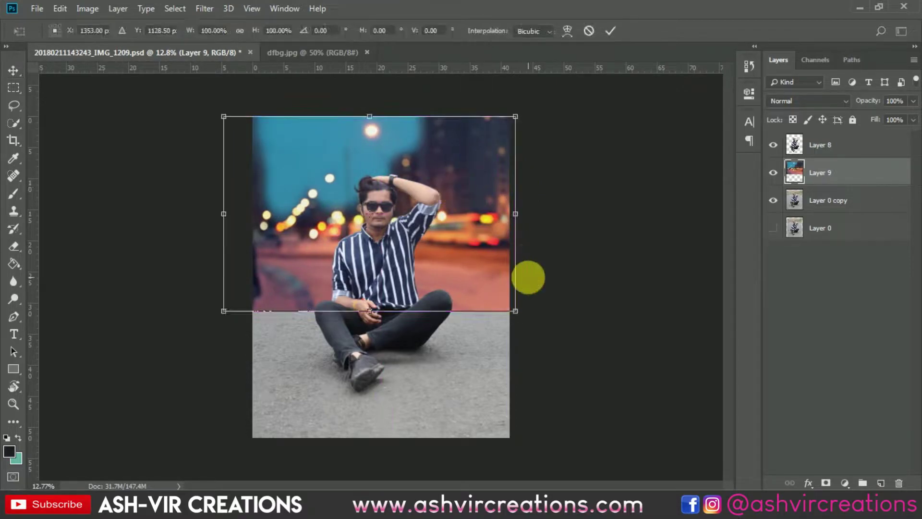
{"action": "left_click_drag", "start_coordinate": [516, 313], "coordinate": [550, 332]}
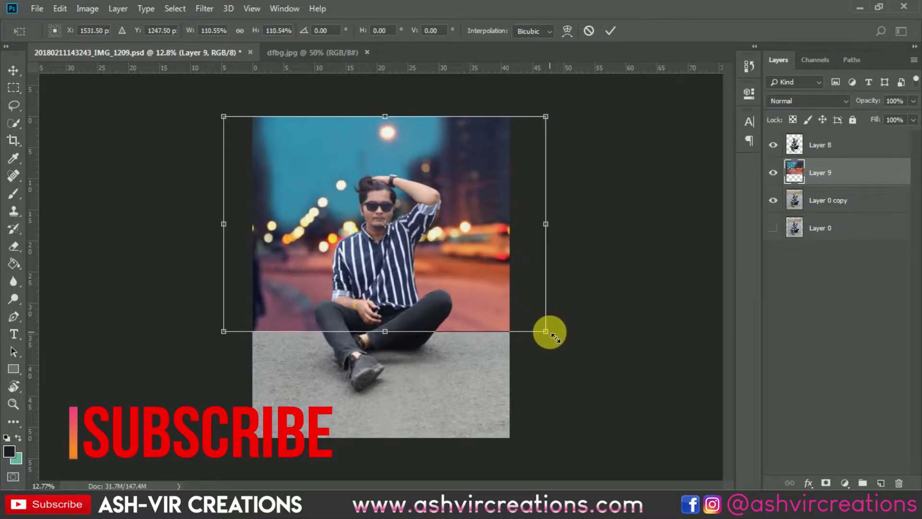
{"action": "left_click_drag", "start_coordinate": [460, 252], "coordinate": [457, 251]}
{"action": "key", "text": "Return"}
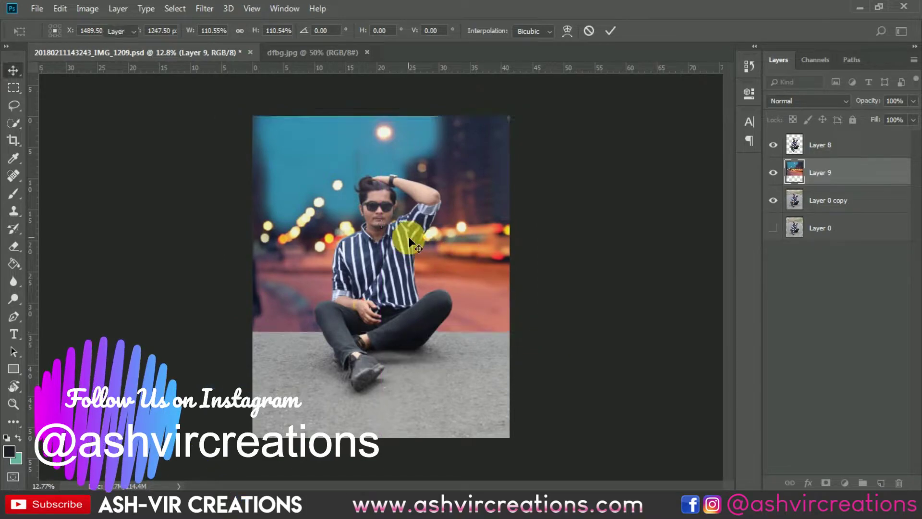
Step: Shift the background slightly left and enlarge it to 102.6%
{"action": "key", "text": "ctrl+plus"}
{"action": "left_click_drag", "start_coordinate": [486, 230], "coordinate": [474, 232]}
{"action": "scroll", "coordinate": [443, 185], "scroll_direction": "up", "scroll_amount": 2}
{"action": "scroll", "coordinate": [442, 185], "scroll_direction": "up", "scroll_amount": 5}
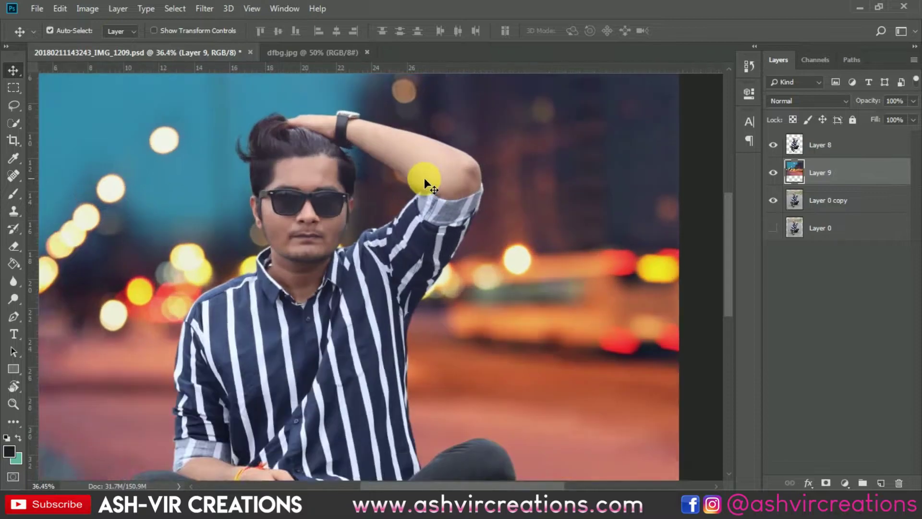
{"action": "scroll", "coordinate": [364, 207], "scroll_direction": "down", "scroll_amount": 5}
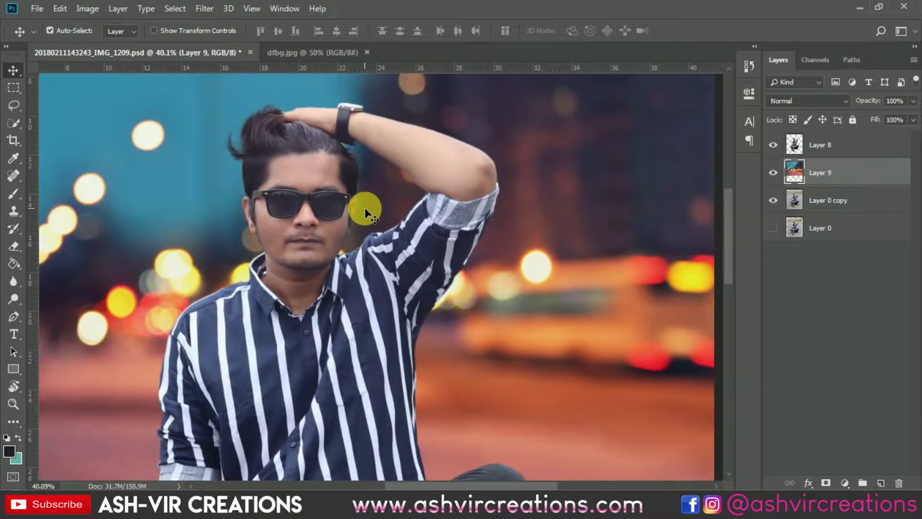
{"action": "key", "text": "ctrl+t"}
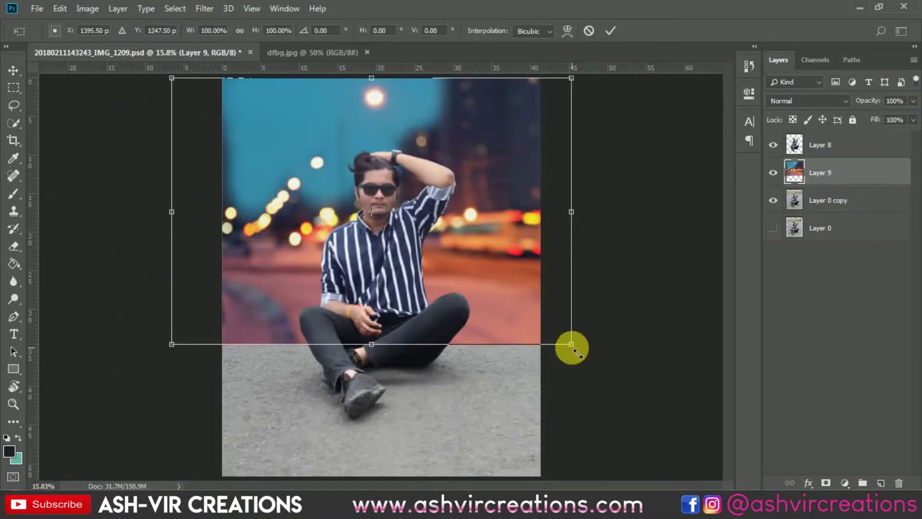
{"action": "mouse_move", "coordinate": [572, 345]}
{"action": "left_mouse_down"}
{"action": "mouse_move", "coordinate": [594, 365]}
{"action": "mouse_move", "coordinate": [575, 344]}
{"action": "mouse_move", "coordinate": [583, 353]}
{"action": "left_mouse_up"}
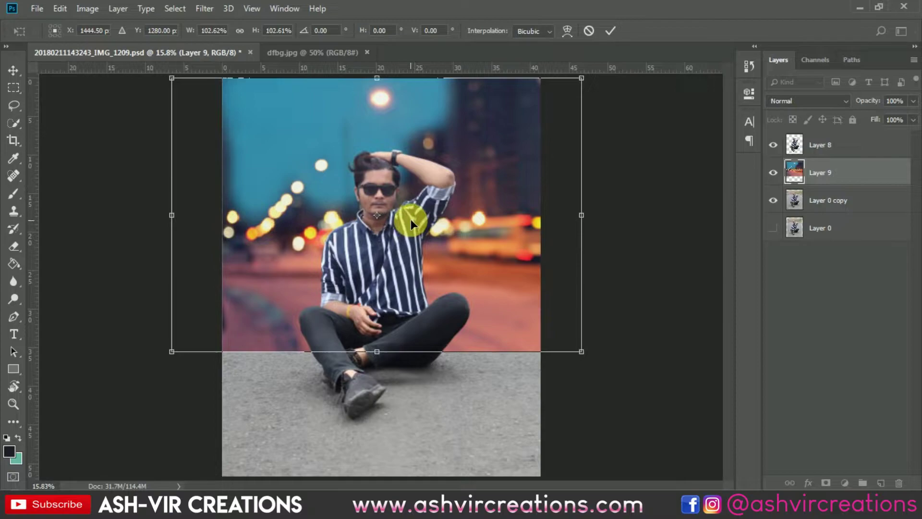
{"action": "key", "text": "Return"}
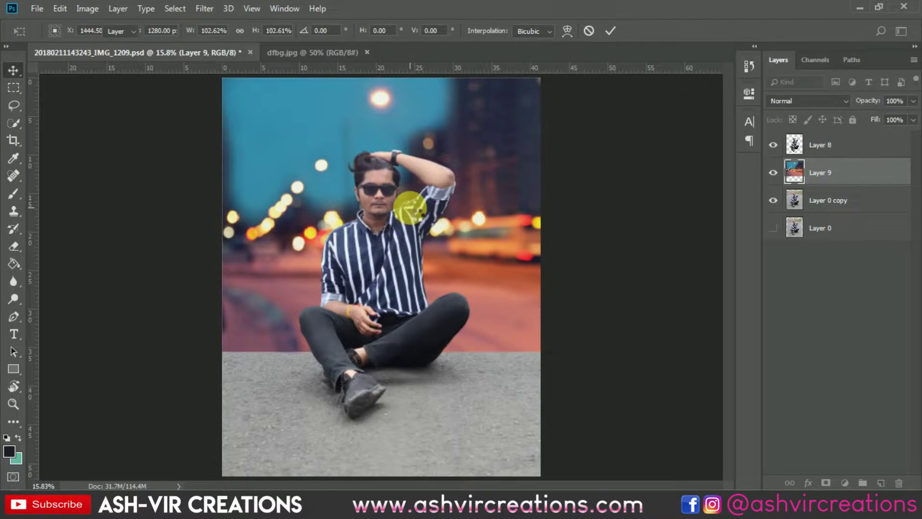
{"action": "scroll", "coordinate": [411, 206], "scroll_direction": "up", "scroll_amount": 2}
{"action": "scroll", "coordinate": [642, 291], "scroll_direction": "down", "scroll_amount": 3}
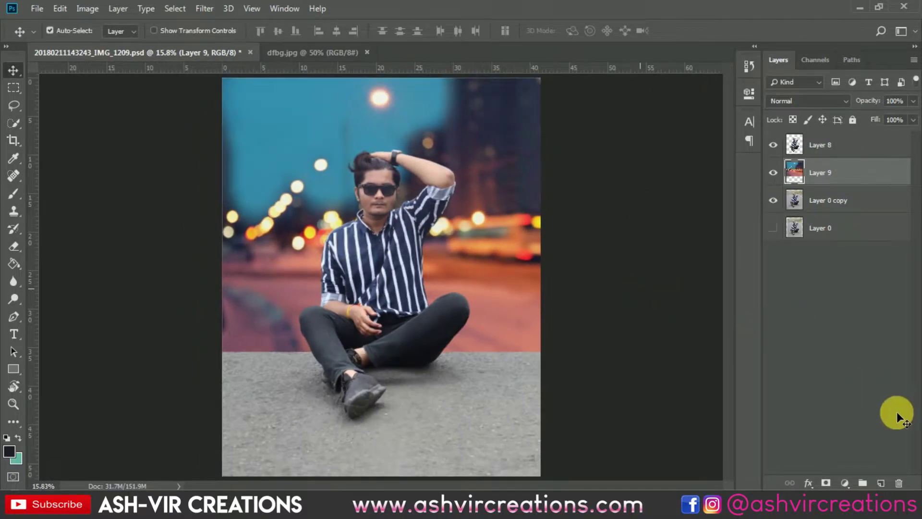
Step: Add a layer mask to Layer 9 and set up a large soft round brush
{"action": "left_click", "coordinate": [825, 483]}
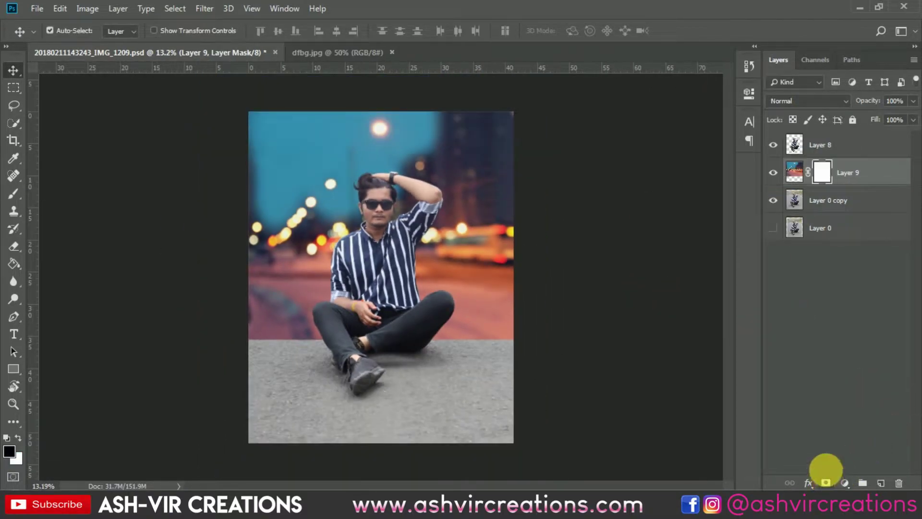
{"action": "left_click", "coordinate": [18, 200]}
{"action": "right_click", "coordinate": [318, 257]}
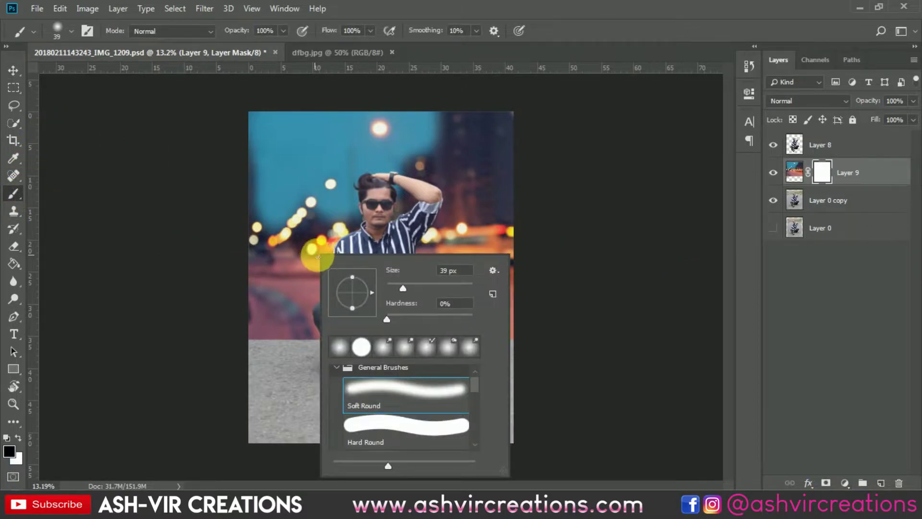
{"action": "left_click", "coordinate": [465, 287]}
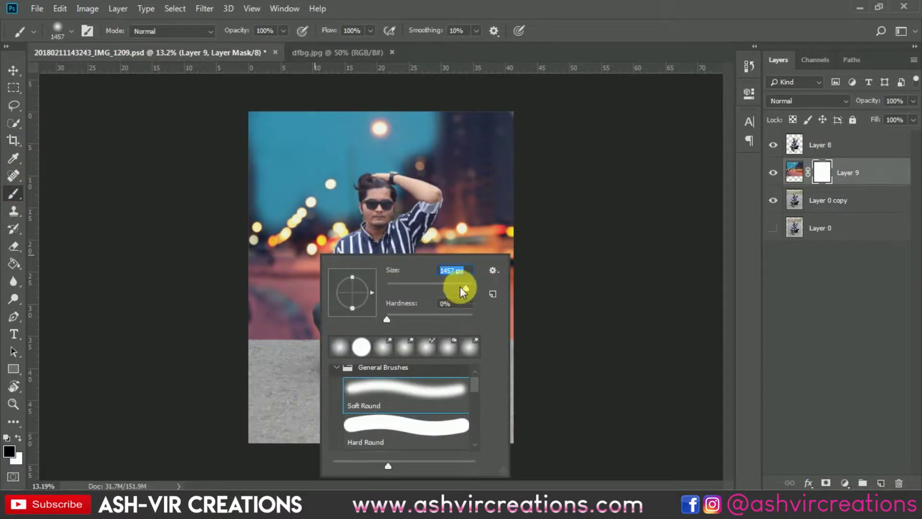
{"action": "left_click", "coordinate": [610, 44]}
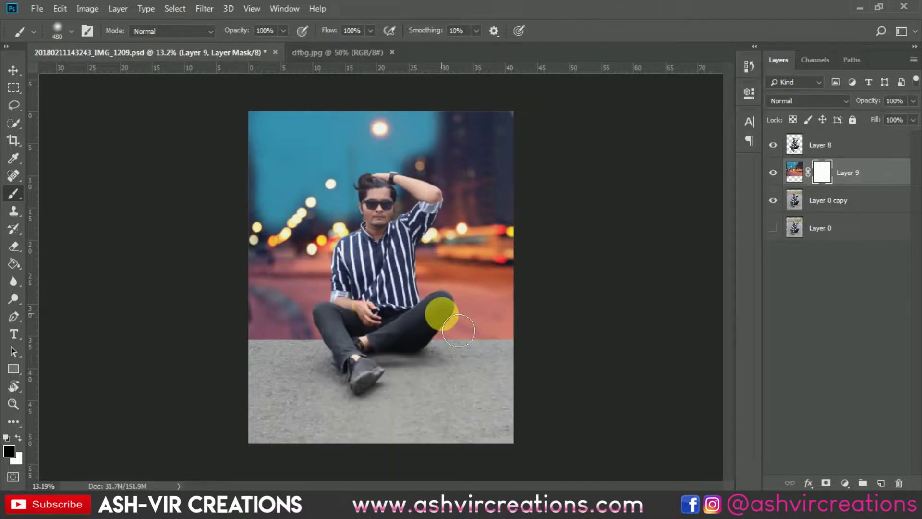
{"action": "key", "text": "bracketright"}
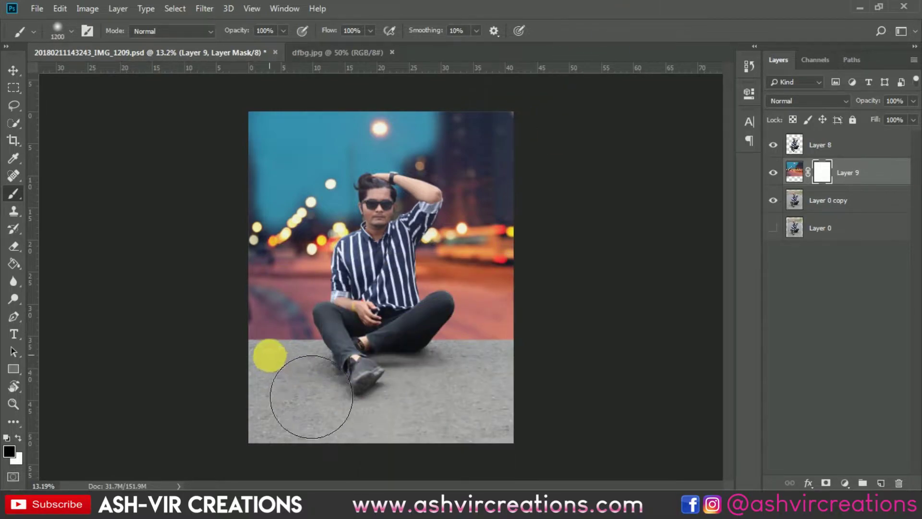
{"action": "key", "text": "bracketright"}
{"action": "key", "text": "bracketright"}
Step: Paint black across the ground edge to blend the bokeh into the road, then select Layer 8
{"action": "mouse_move", "coordinate": [372, 415]}
{"action": "left_mouse_down"}
{"action": "mouse_move", "coordinate": [540, 422]}
{"action": "mouse_move", "coordinate": [506, 412]}
{"action": "mouse_move", "coordinate": [286, 423]}
{"action": "left_mouse_up"}
{"action": "left_click_drag", "start_coordinate": [241, 379], "coordinate": [504, 412]}
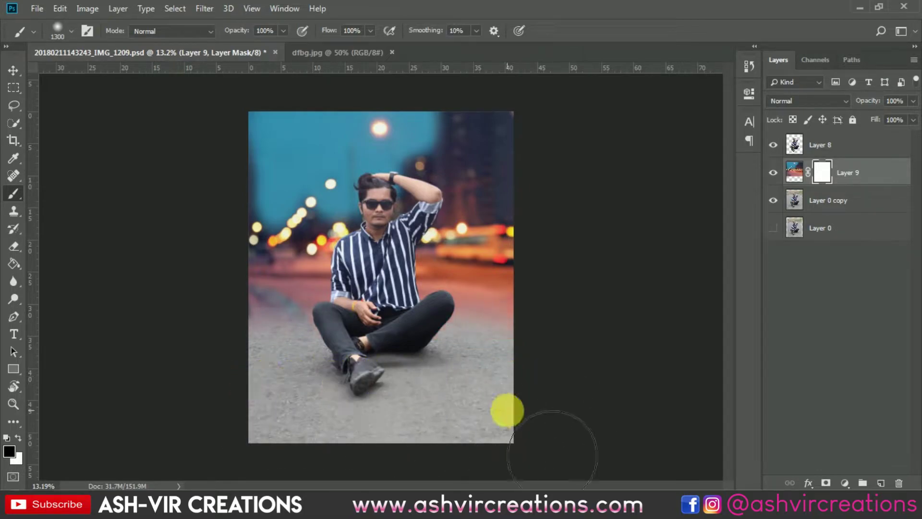
{"action": "scroll", "coordinate": [424, 360], "scroll_direction": "up", "scroll_amount": 2}
{"action": "key", "text": "v"}
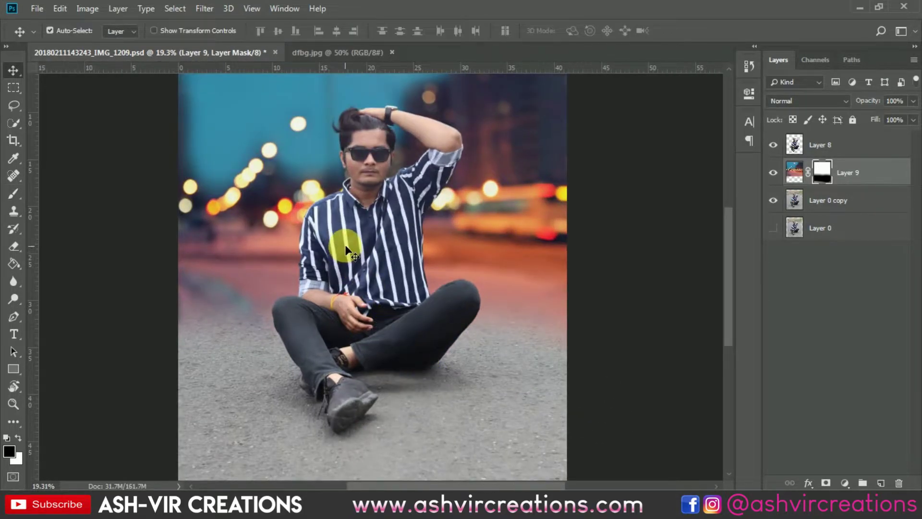
{"action": "scroll", "coordinate": [346, 250], "scroll_direction": "down", "scroll_amount": 1}
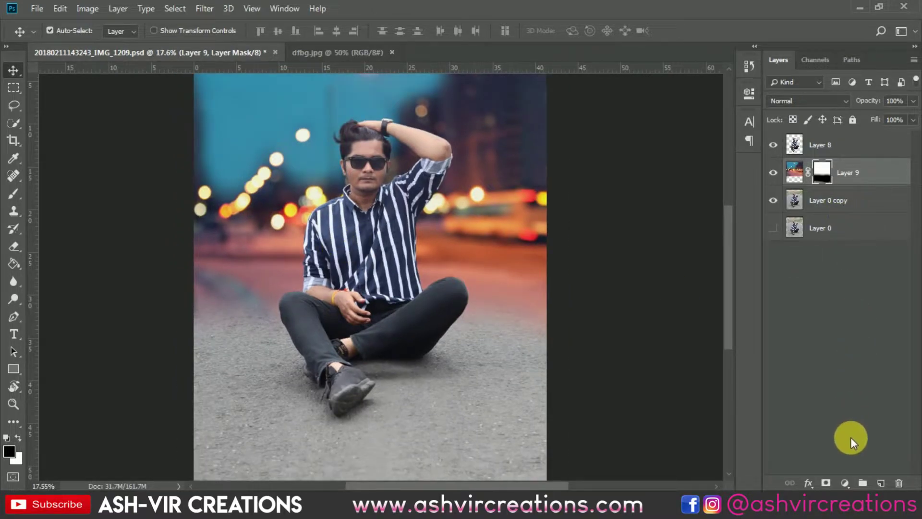
{"action": "left_click", "coordinate": [860, 145]}
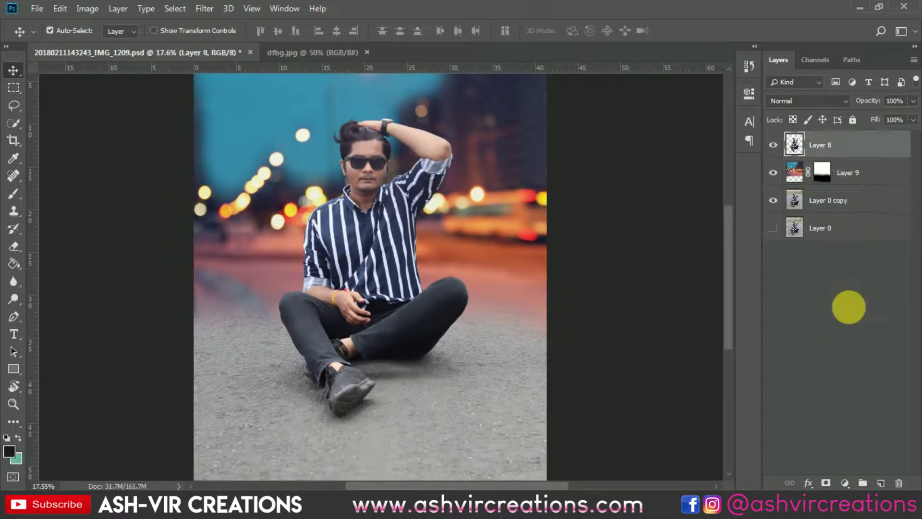
Step: Add a black Solid Color fill layer with Multiply blend mode
{"action": "left_click", "coordinate": [847, 483]}
{"action": "left_click", "coordinate": [844, 245]}
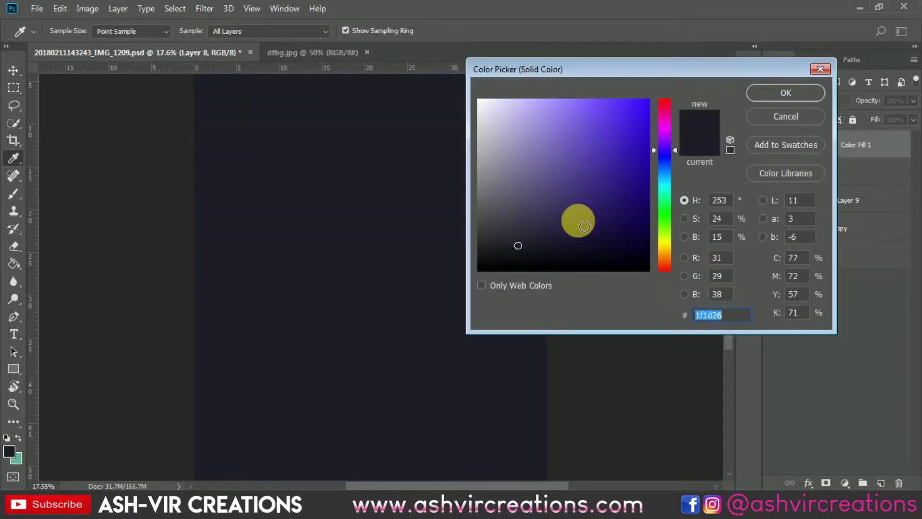
{"action": "left_click_drag", "start_coordinate": [584, 227], "coordinate": [464, 282]}
{"action": "left_click", "coordinate": [764, 95]}
{"action": "left_click", "coordinate": [783, 102]}
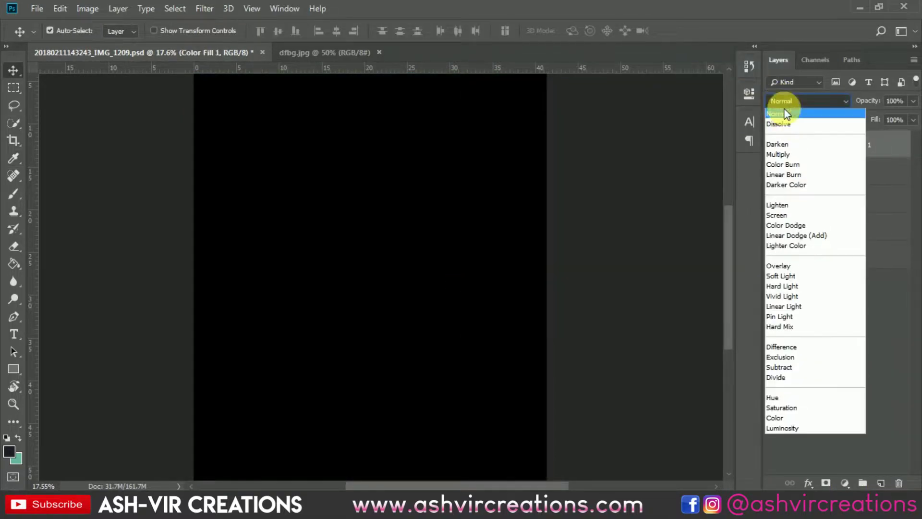
{"action": "left_click", "coordinate": [778, 144]}
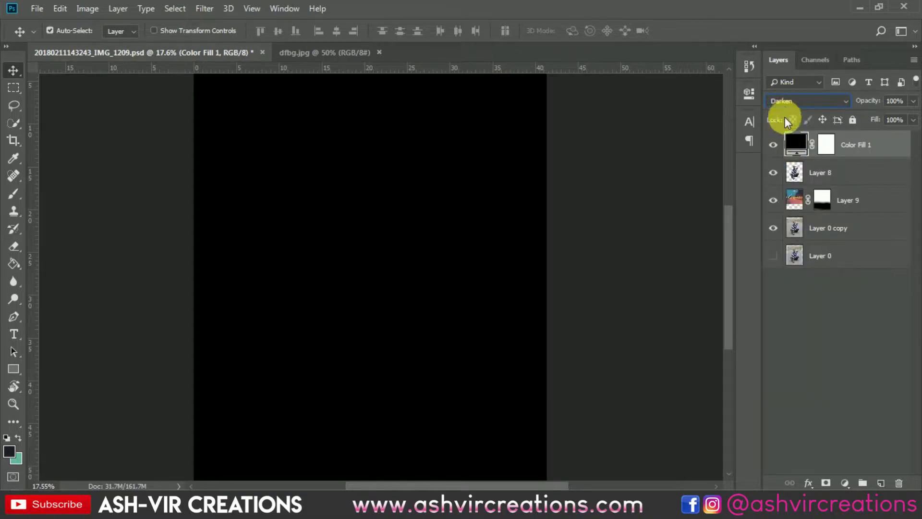
{"action": "left_click", "coordinate": [793, 102]}
{"action": "left_click", "coordinate": [786, 144]}
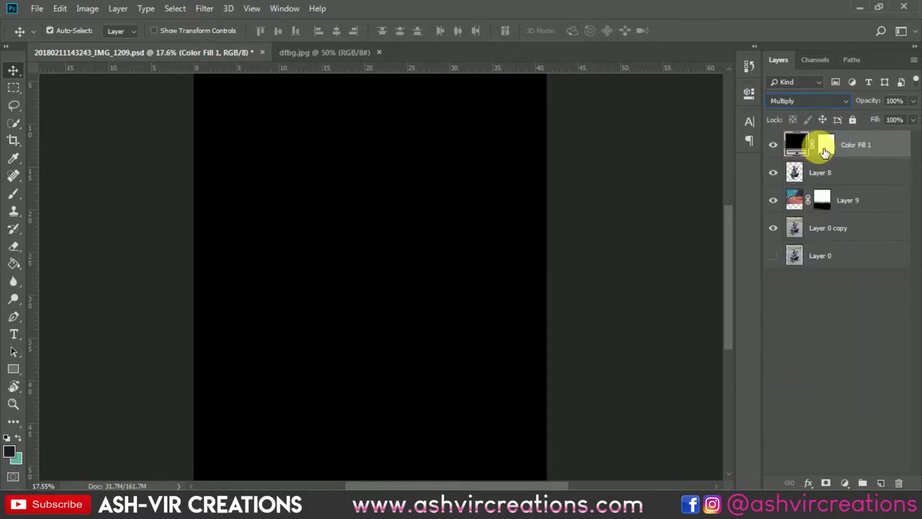
Step: Paint black on the Color Fill 1 mask to reveal the man's face, shirt and legs
{"action": "left_click", "coordinate": [826, 146]}
{"action": "left_click", "coordinate": [13, 194]}
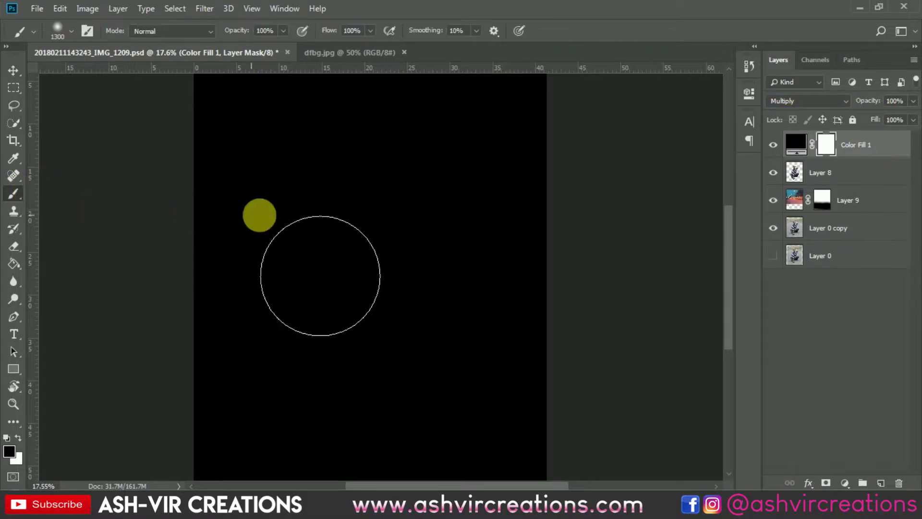
{"action": "left_click", "coordinate": [379, 250]}
{"action": "scroll", "coordinate": [375, 232], "scroll_direction": "down", "scroll_amount": 2}
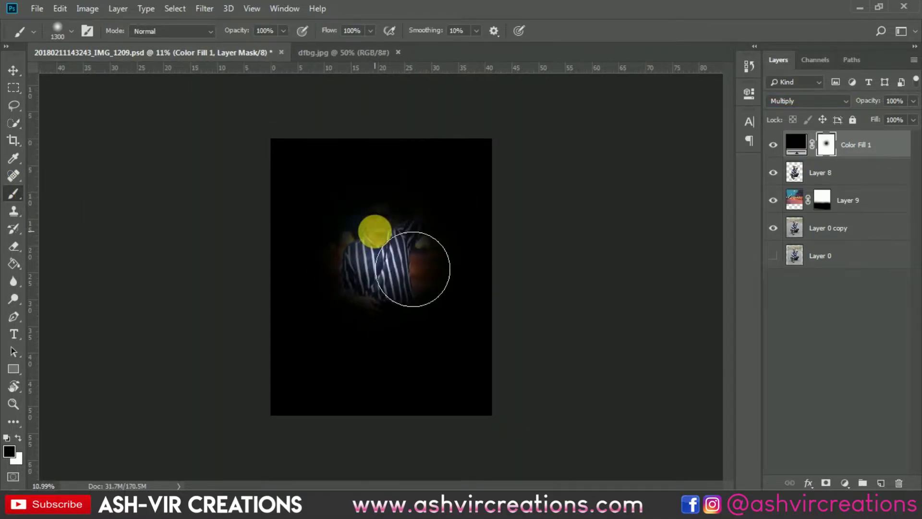
{"action": "key", "text": "bracketright"}
{"action": "key", "text": "bracketright"}
{"action": "key", "text": "bracketright"}
{"action": "key", "text": "bracketright"}
{"action": "key", "text": "bracketright"}
{"action": "key", "text": "bracketright"}
{"action": "mouse_move", "coordinate": [442, 263]}
{"action": "left_mouse_down"}
{"action": "mouse_move", "coordinate": [428, 333]}
{"action": "mouse_move", "coordinate": [441, 340]}
{"action": "mouse_move", "coordinate": [406, 293]}
{"action": "mouse_move", "coordinate": [396, 303]}
{"action": "mouse_move", "coordinate": [350, 226]}
{"action": "mouse_move", "coordinate": [371, 222]}
{"action": "mouse_move", "coordinate": [340, 258]}
{"action": "mouse_move", "coordinate": [443, 206]}
{"action": "mouse_move", "coordinate": [473, 247]}
{"action": "mouse_move", "coordinate": [474, 294]}
{"action": "mouse_move", "coordinate": [496, 319]}
{"action": "mouse_move", "coordinate": [514, 218]}
{"action": "mouse_move", "coordinate": [356, 284]}
{"action": "mouse_move", "coordinate": [408, 283]}
{"action": "mouse_move", "coordinate": [442, 331]}
{"action": "mouse_move", "coordinate": [500, 206]}
{"action": "left_mouse_up"}
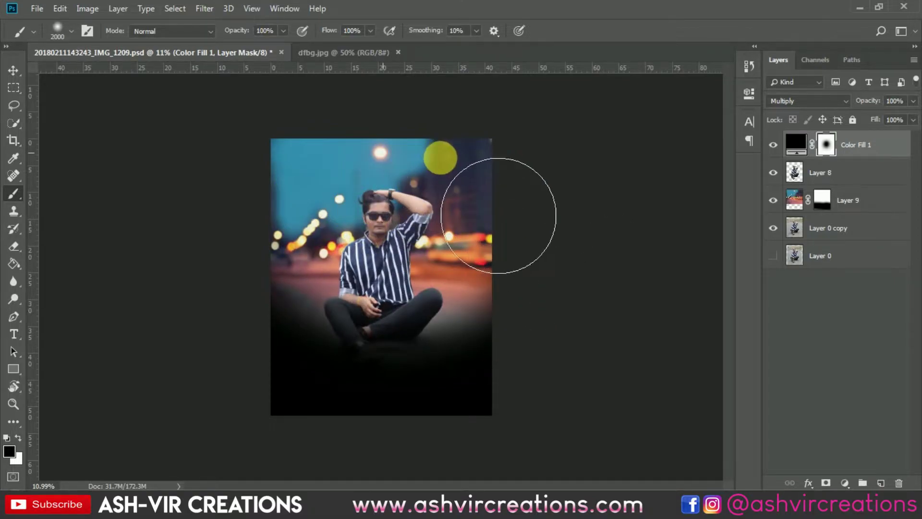
{"action": "scroll", "coordinate": [504, 216], "scroll_direction": "up", "scroll_amount": 1}
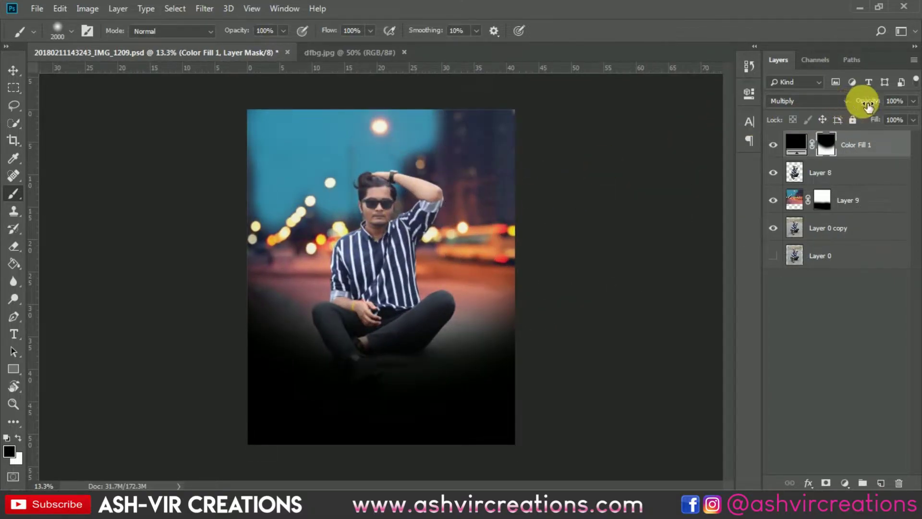
Step: Lower the Color Fill 1 opacity to 30% and toggle it to compare the vignette
{"action": "left_click_drag", "start_coordinate": [869, 107], "coordinate": [787, 109]}
{"action": "left_click_drag", "start_coordinate": [797, 110], "coordinate": [808, 109]}
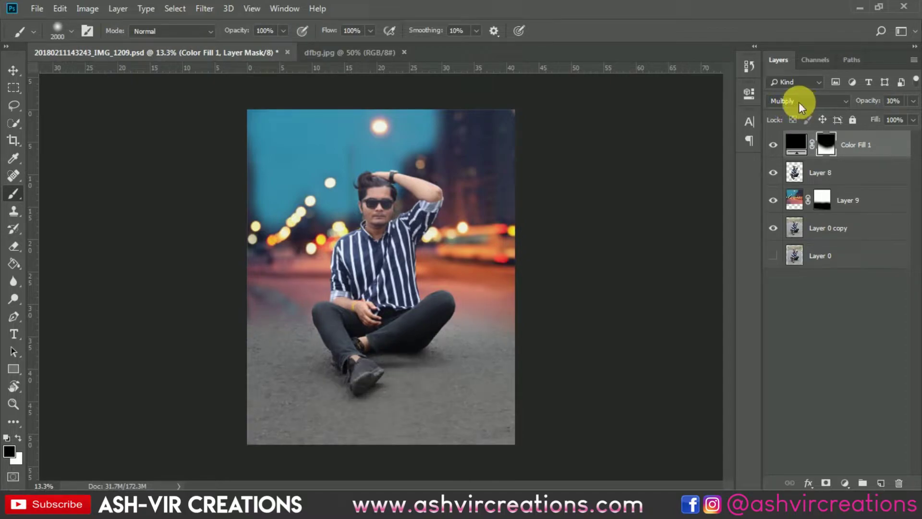
{"action": "scroll", "coordinate": [434, 272], "scroll_direction": "up", "scroll_amount": 3}
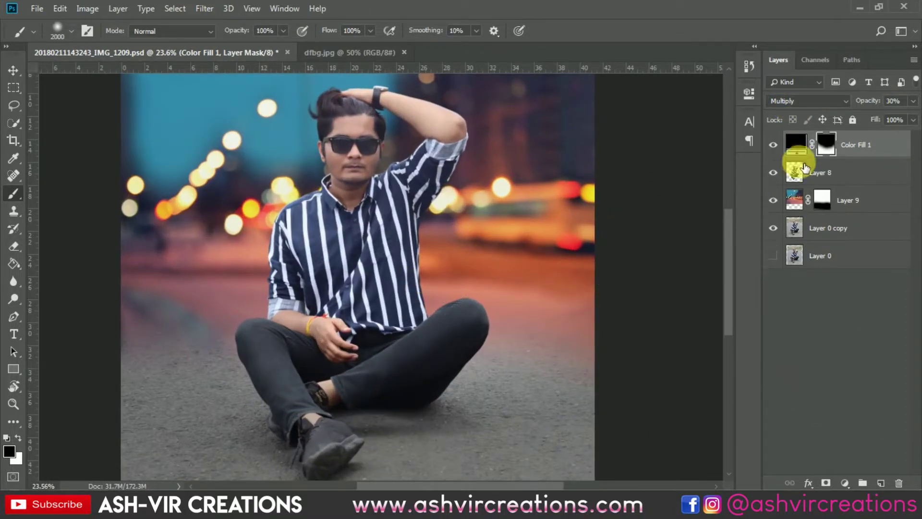
{"action": "left_click", "coordinate": [779, 146]}
{"action": "left_click", "coordinate": [779, 146]}
{"action": "left_click", "coordinate": [779, 146]}
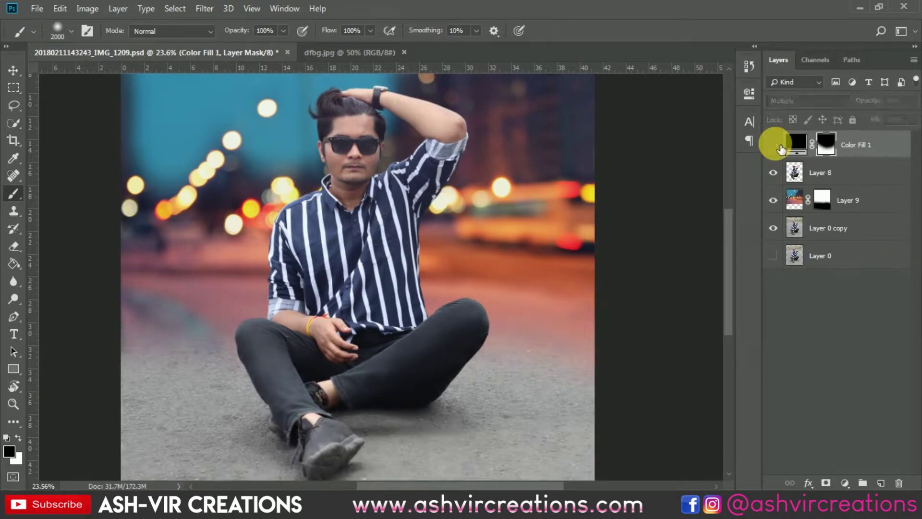
{"action": "left_click", "coordinate": [779, 146]}
{"action": "left_click", "coordinate": [780, 146]}
{"action": "left_click", "coordinate": [780, 146]}
{"action": "scroll", "coordinate": [567, 270], "scroll_direction": "down", "scroll_amount": 2}
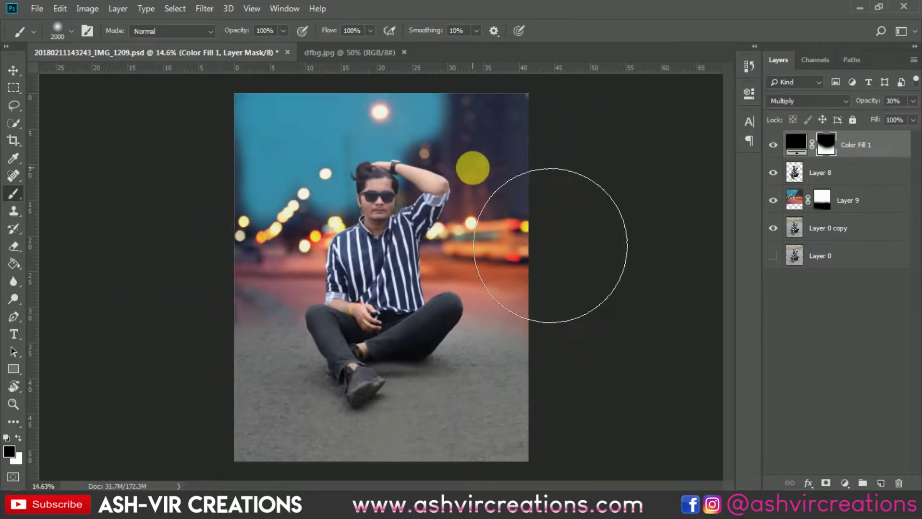
{"action": "left_click", "coordinate": [13, 70]}
{"action": "scroll", "coordinate": [387, 173], "scroll_direction": "up", "scroll_amount": 1}
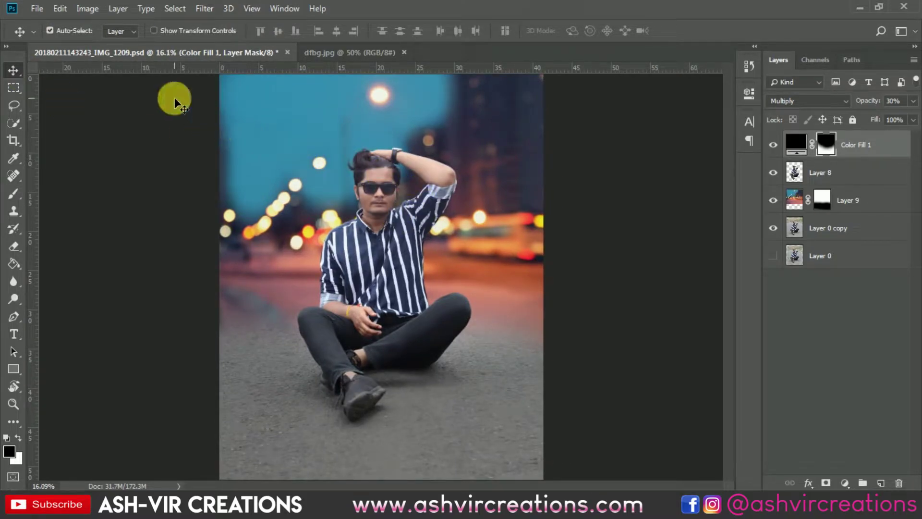
Step: Open series.jpg and drag it into the main composition as a new layer
{"action": "left_click", "coordinate": [37, 12]}
{"action": "left_click", "coordinate": [45, 32]}
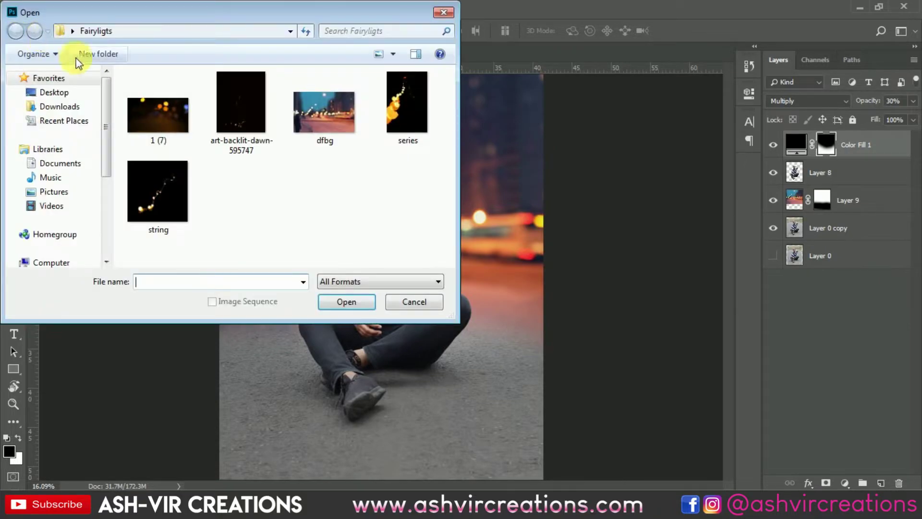
{"action": "double_click", "coordinate": [405, 99]}
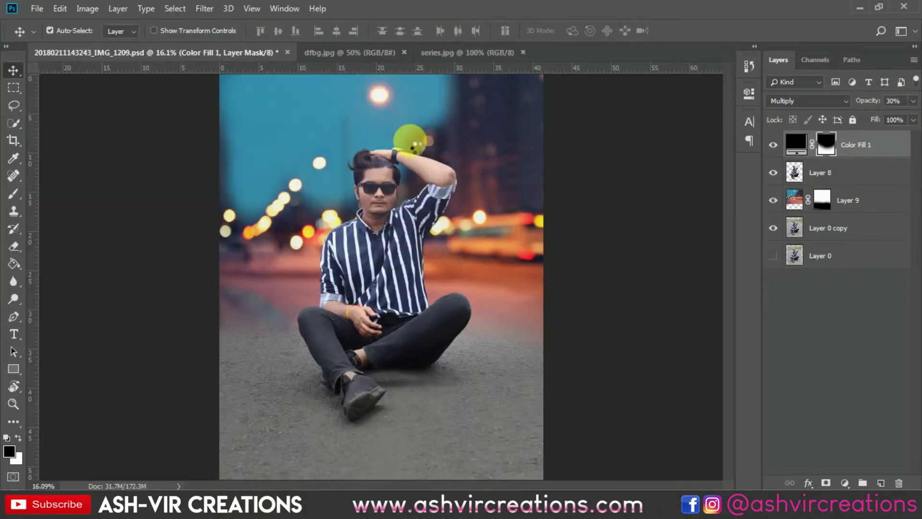
{"action": "left_click_drag", "start_coordinate": [385, 173], "coordinate": [326, 206]}
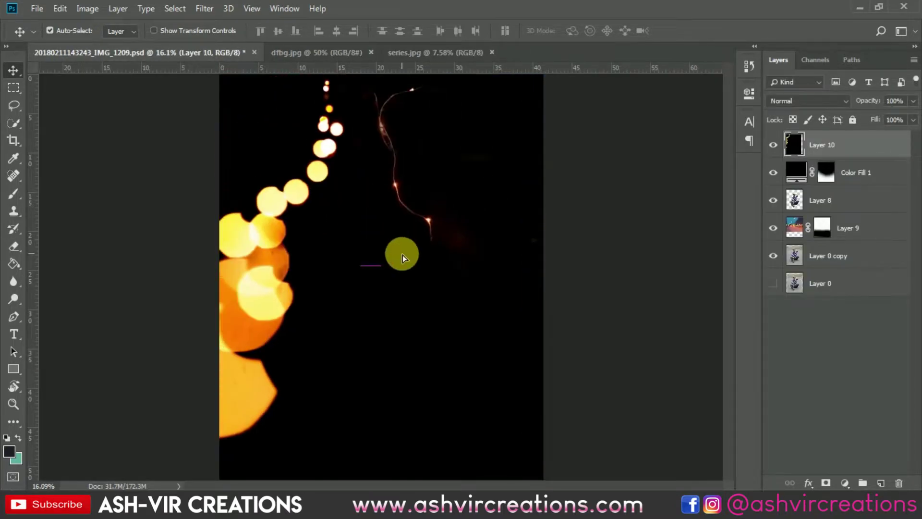
Step: Free Transform the bokeh layer, shrinking it to about 59% and nudging it down-left
{"action": "left_click", "coordinate": [58, 10]}
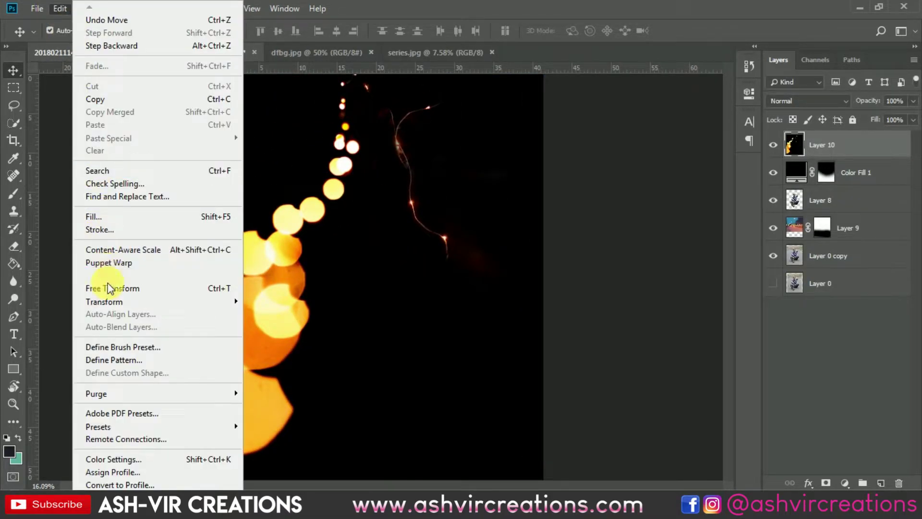
{"action": "left_click", "coordinate": [72, 289]}
{"action": "key", "text": "ctrl+0"}
{"action": "left_click_drag", "start_coordinate": [502, 96], "coordinate": [434, 160]}
{"action": "left_click_drag", "start_coordinate": [390, 231], "coordinate": [377, 243]}
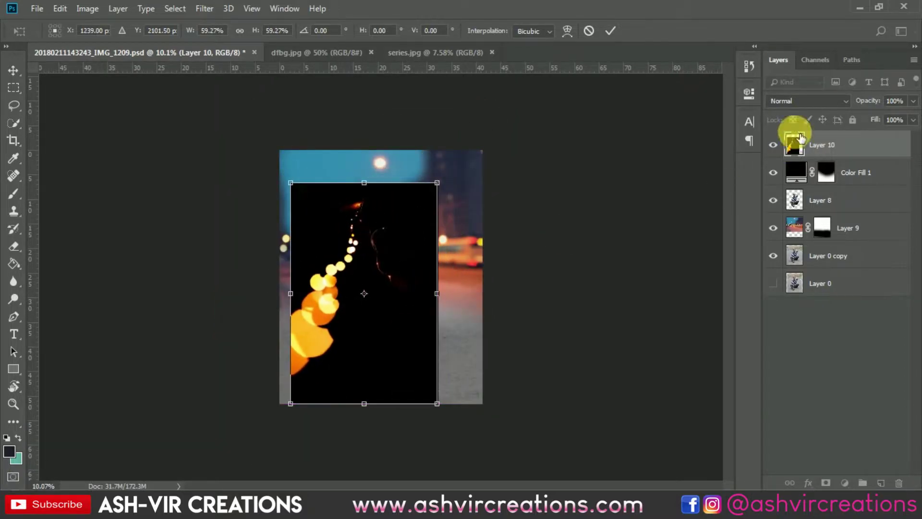
Step: Try Screen and Lighten blend modes on the bokeh layer, leaving it on Lighten
{"action": "left_click", "coordinate": [793, 101]}
{"action": "left_click", "coordinate": [775, 223]}
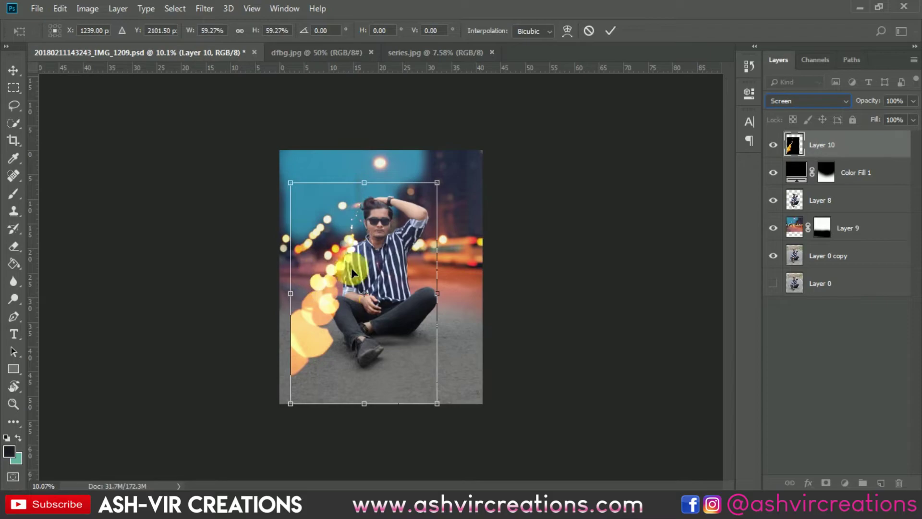
{"action": "key", "text": "Up"}
{"action": "key", "text": "Up"}
{"action": "key", "text": "Down"}
{"action": "key", "text": "Down"}
{"action": "key", "text": "Up"}
{"action": "key", "text": "Down"}
{"action": "key", "text": "Up"}
Step: Move the bokeh down-left, rotate it about 29° clockwise, and set it back to Screen
{"action": "left_click_drag", "start_coordinate": [367, 267], "coordinate": [356, 309]}
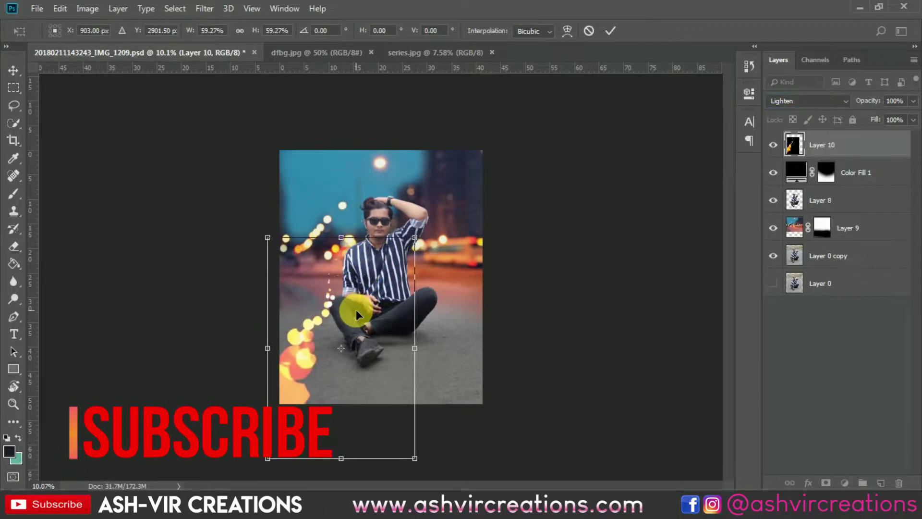
{"action": "left_click_drag", "start_coordinate": [435, 236], "coordinate": [423, 305]}
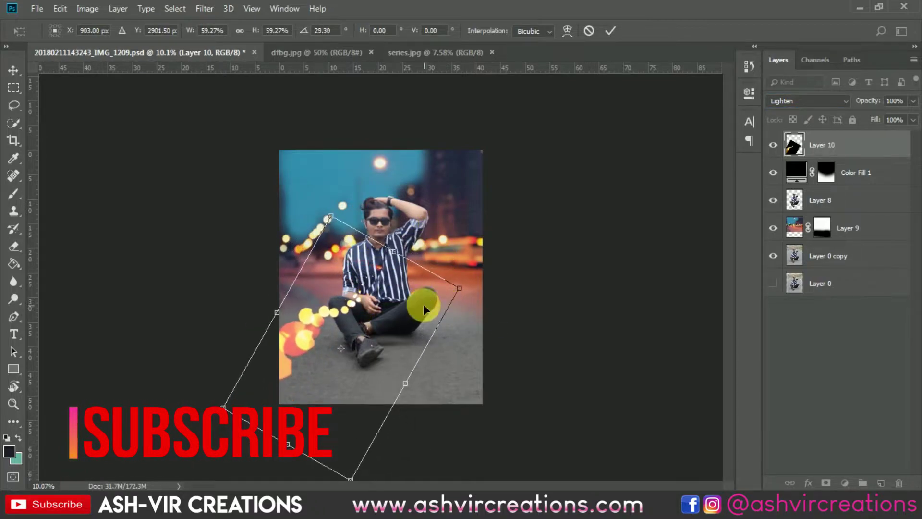
{"action": "left_click", "coordinate": [817, 102]}
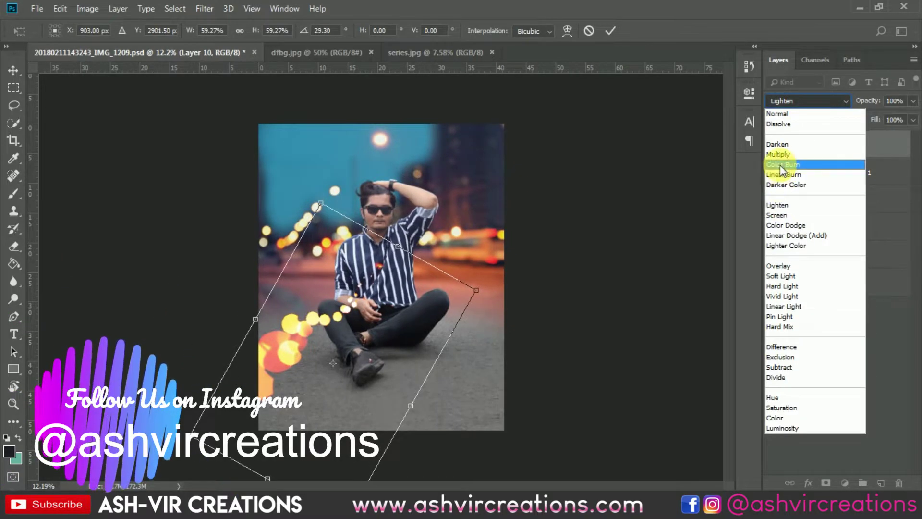
{"action": "left_click", "coordinate": [790, 215]}
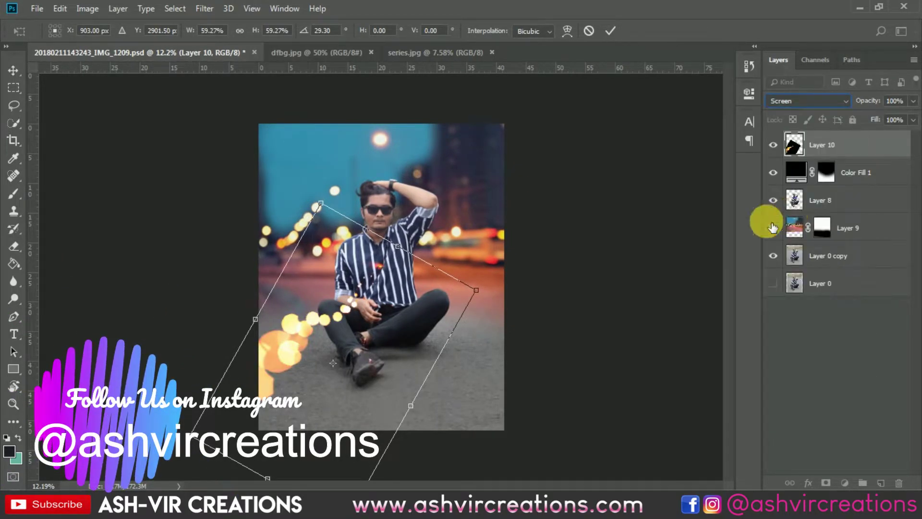
Step: Reposition the bokeh trail down-left and tilt it to 31.4 degrees
{"action": "left_click_drag", "start_coordinate": [335, 312], "coordinate": [330, 347]}
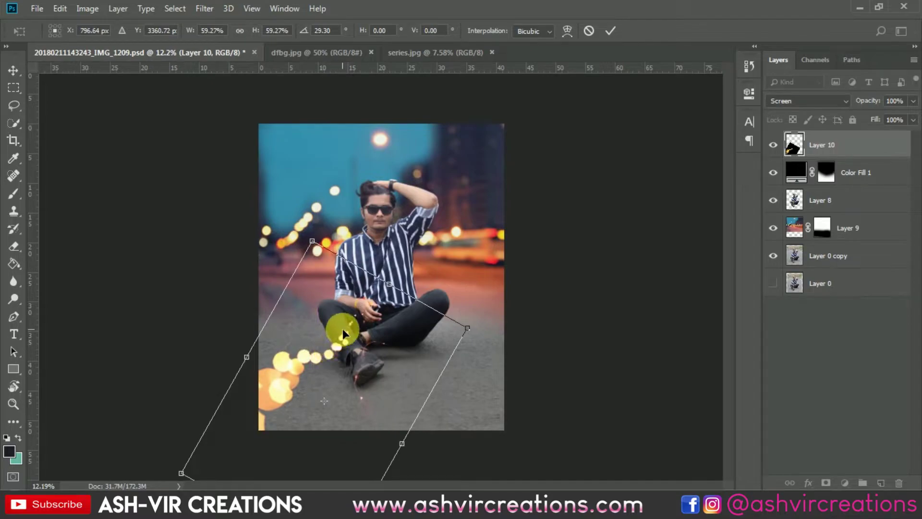
{"action": "key", "text": "ctrl+plus"}
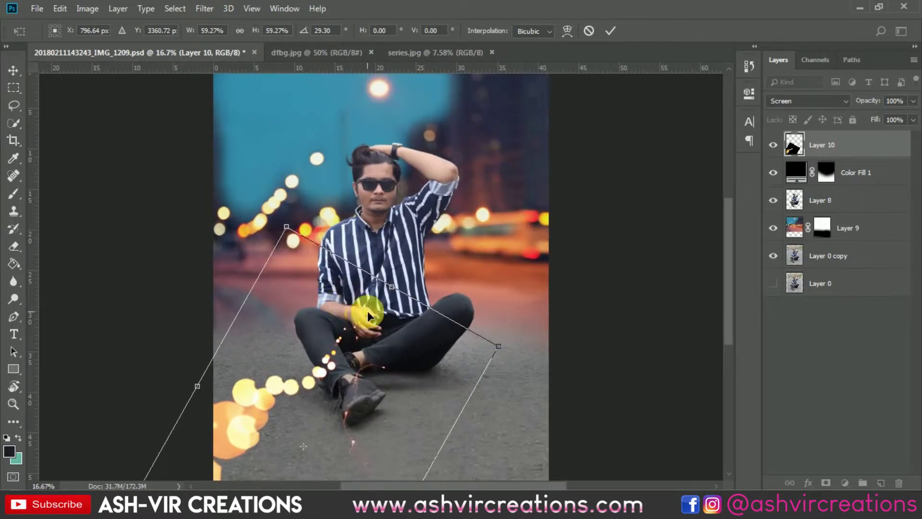
{"action": "left_click_drag", "start_coordinate": [351, 334], "coordinate": [374, 320]}
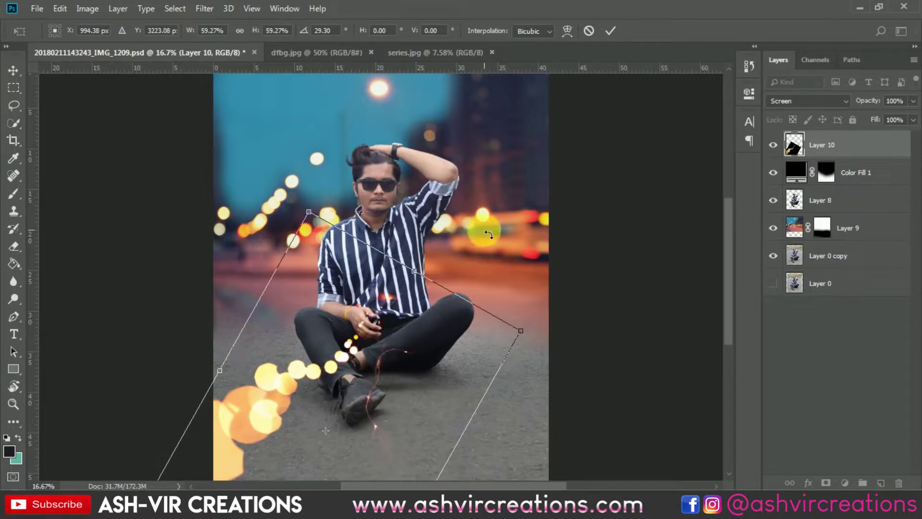
{"action": "left_click_drag", "start_coordinate": [484, 231], "coordinate": [495, 245]}
{"action": "key", "text": "ctrl+minus"}
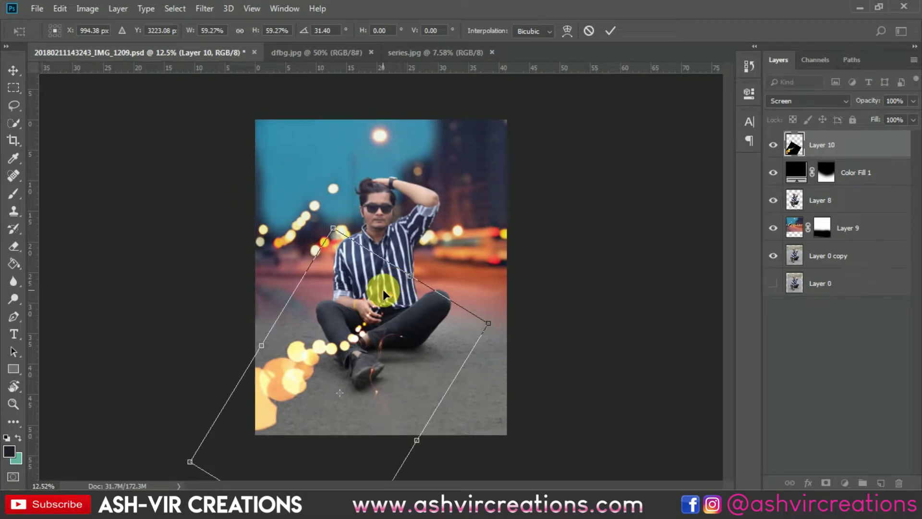
{"action": "scroll", "coordinate": [382, 289], "scroll_direction": "up", "scroll_amount": 1}
{"action": "mouse_move", "coordinate": [387, 309]}
{"action": "left_mouse_down"}
{"action": "mouse_move", "coordinate": [379, 292]}
{"action": "mouse_move", "coordinate": [377, 299]}
{"action": "left_mouse_up"}
Step: Rotate the trail further, shrink it to about 51%, commit, and add a layer mask
{"action": "left_click_drag", "start_coordinate": [495, 258], "coordinate": [514, 297]}
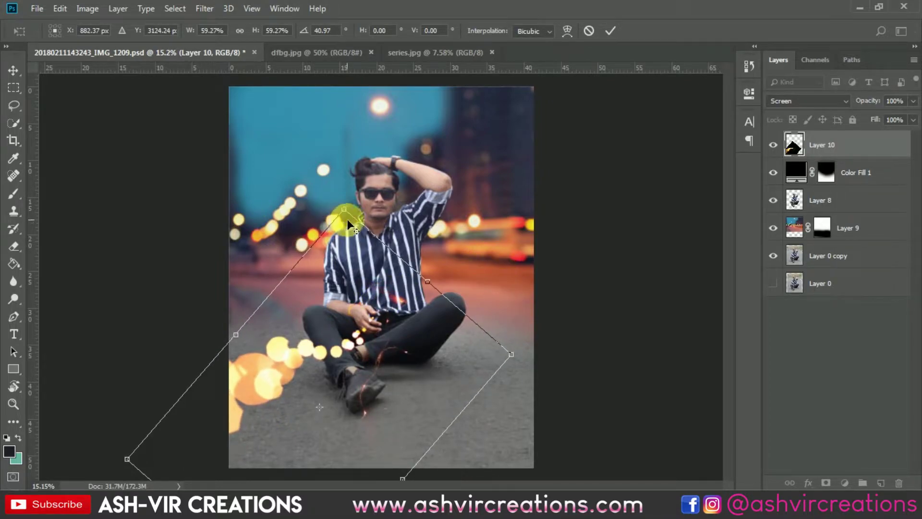
{"action": "left_click_drag", "start_coordinate": [351, 214], "coordinate": [346, 240]}
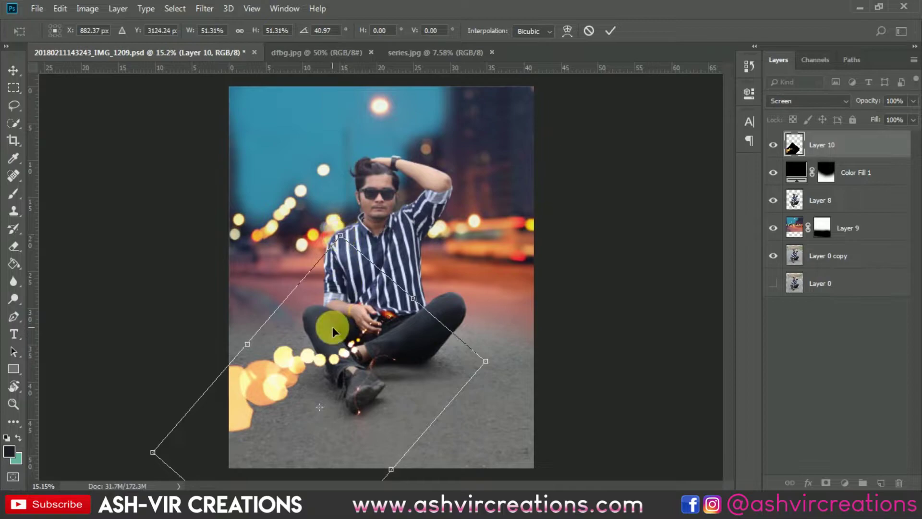
{"action": "left_click_drag", "start_coordinate": [377, 343], "coordinate": [372, 338]}
{"action": "scroll", "coordinate": [373, 337], "scroll_direction": "up", "scroll_amount": 2}
{"action": "key", "text": "Return"}
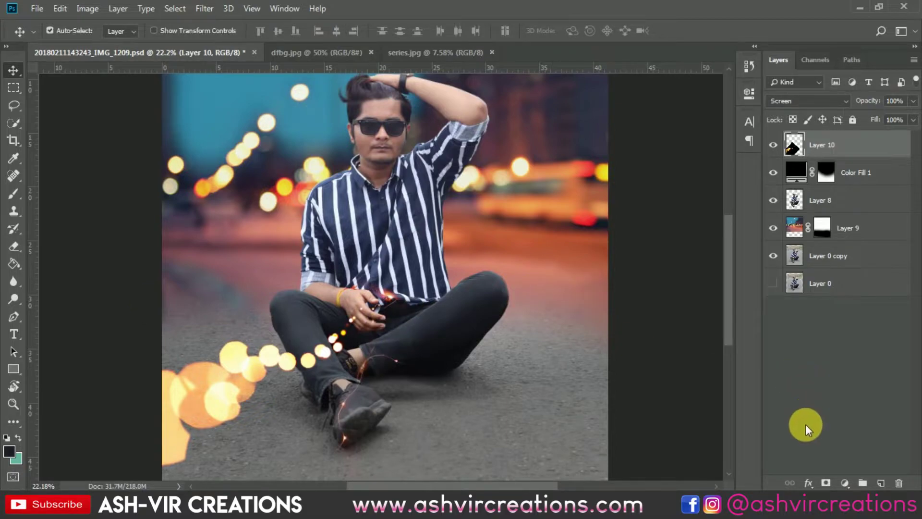
{"action": "left_click", "coordinate": [826, 483]}
Step: Paint black with a soft round brush on Layer 10's mask over the strands around the shoe
{"action": "left_click", "coordinate": [13, 193]}
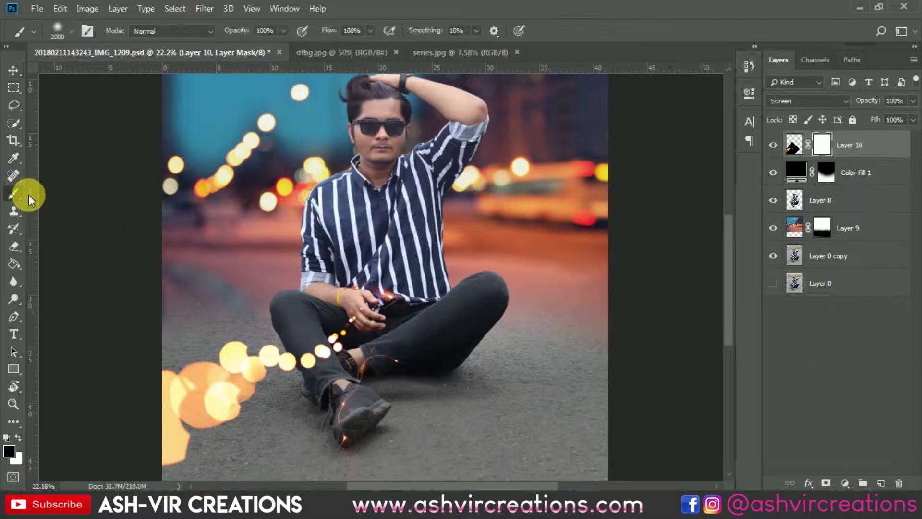
{"action": "scroll", "coordinate": [375, 352], "scroll_direction": "up", "scroll_amount": 2}
{"action": "scroll", "coordinate": [374, 289], "scroll_direction": "down", "scroll_amount": 2}
{"action": "right_click", "coordinate": [428, 249]}
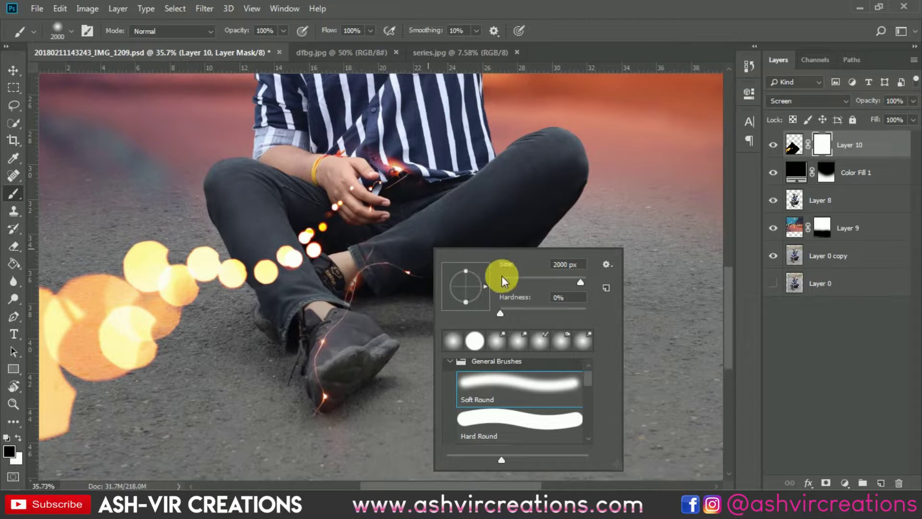
{"action": "left_click", "coordinate": [435, 321]}
{"action": "mouse_move", "coordinate": [365, 324]}
{"action": "left_mouse_down"}
{"action": "mouse_move", "coordinate": [303, 414]}
{"action": "mouse_move", "coordinate": [344, 387]}
{"action": "mouse_move", "coordinate": [358, 415]}
{"action": "mouse_move", "coordinate": [405, 294]}
{"action": "mouse_move", "coordinate": [391, 290]}
{"action": "mouse_move", "coordinate": [383, 268]}
{"action": "mouse_move", "coordinate": [455, 308]}
{"action": "mouse_move", "coordinate": [449, 212]}
{"action": "mouse_move", "coordinate": [391, 175]}
{"action": "mouse_move", "coordinate": [489, 192]}
{"action": "mouse_move", "coordinate": [383, 292]}
{"action": "mouse_move", "coordinate": [309, 397]}
{"action": "mouse_move", "coordinate": [285, 375]}
{"action": "left_mouse_up"}
{"action": "scroll", "coordinate": [286, 375], "scroll_direction": "down", "scroll_amount": 1}
{"action": "scroll", "coordinate": [286, 374], "scroll_direction": "down", "scroll_amount": 3}
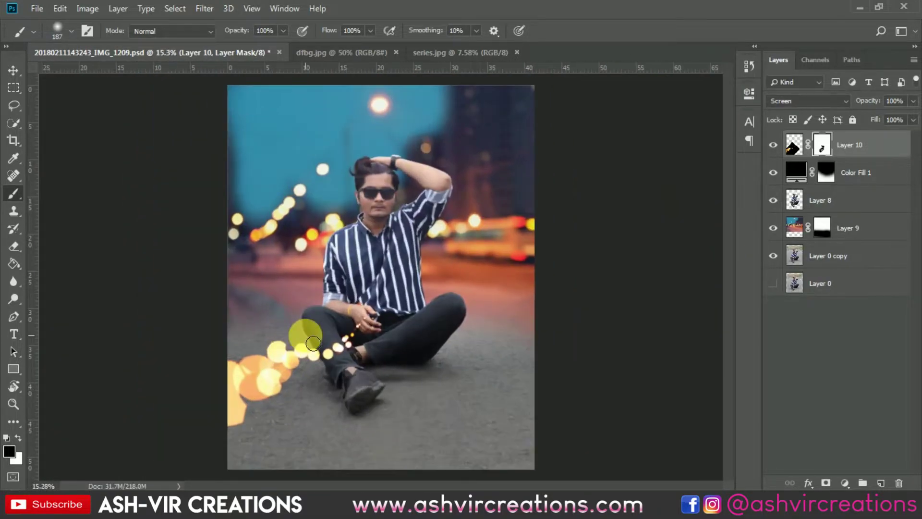
{"action": "key", "text": "v"}
{"action": "scroll", "coordinate": [257, 263], "scroll_direction": "up", "scroll_amount": 1}
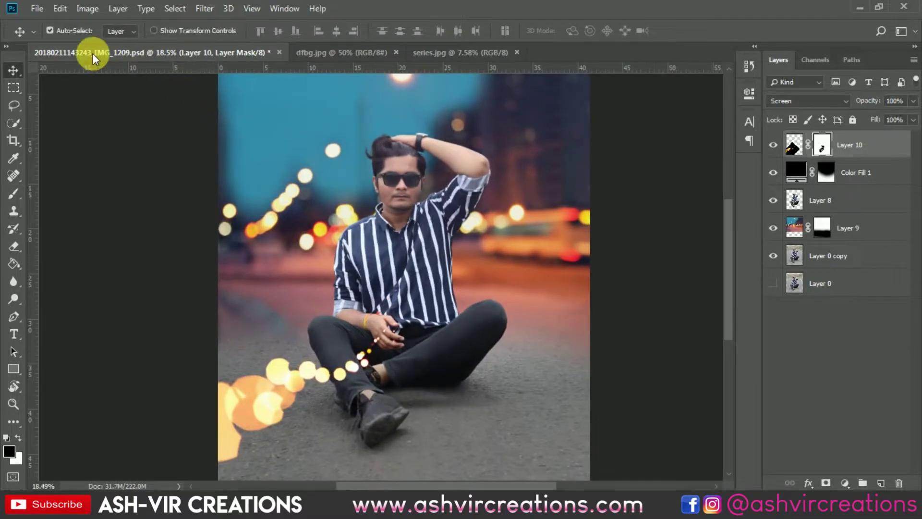
{"action": "left_click", "coordinate": [36, 8]}
Step: Open the string.jpg fairy-light image
{"action": "left_click", "coordinate": [38, 34]}
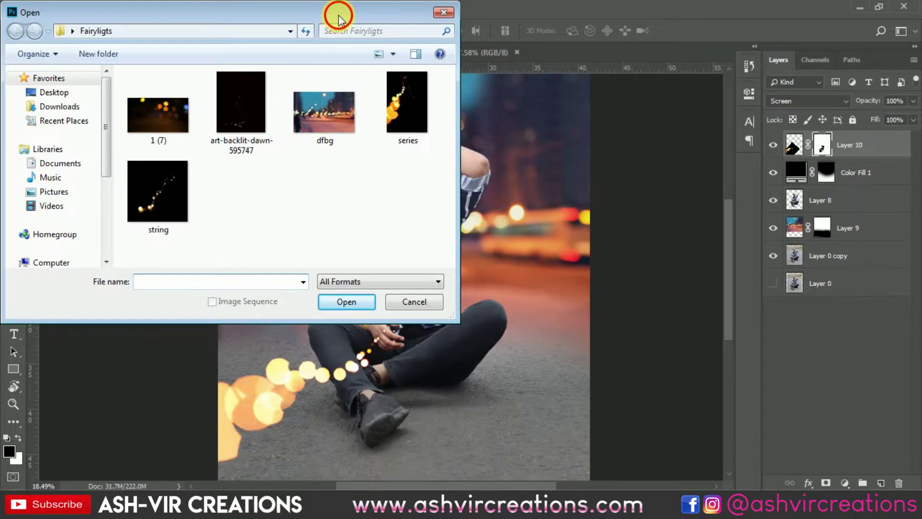
{"action": "left_click_drag", "start_coordinate": [338, 20], "coordinate": [735, 138]}
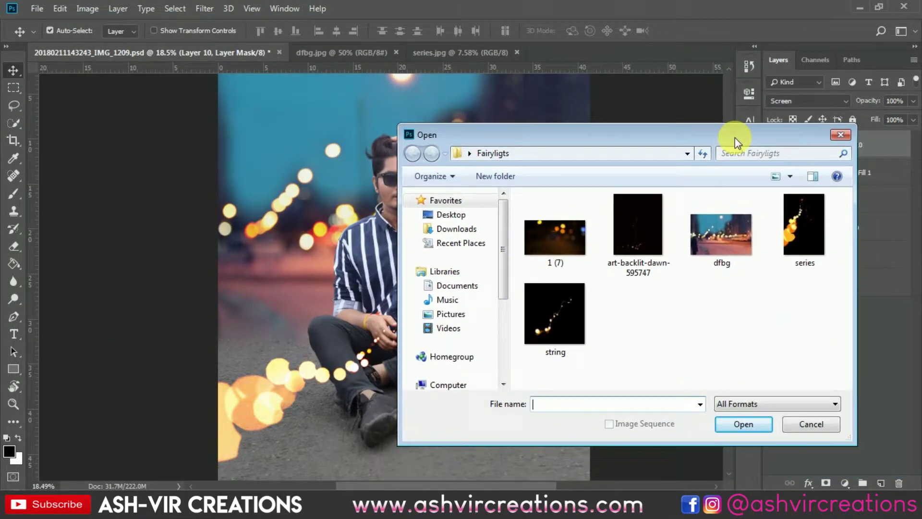
{"action": "left_click_drag", "start_coordinate": [735, 137], "coordinate": [768, 125]}
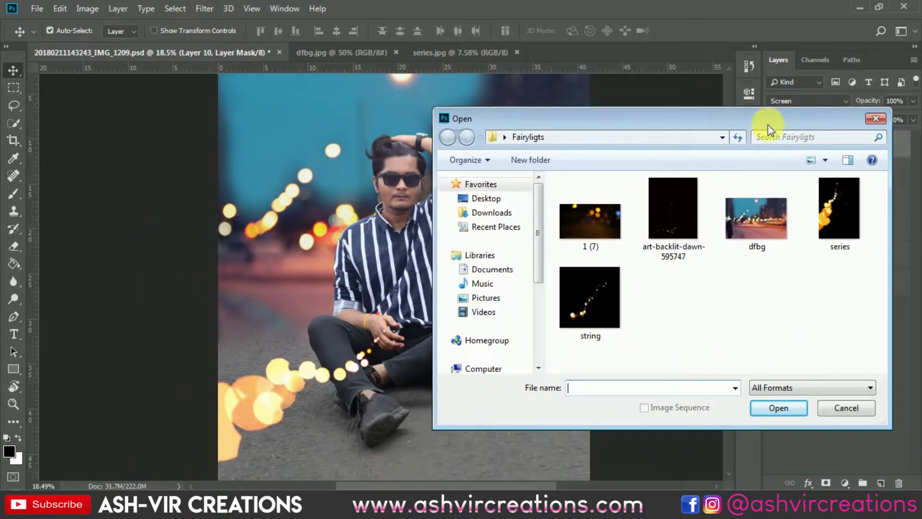
{"action": "double_click", "coordinate": [604, 292]}
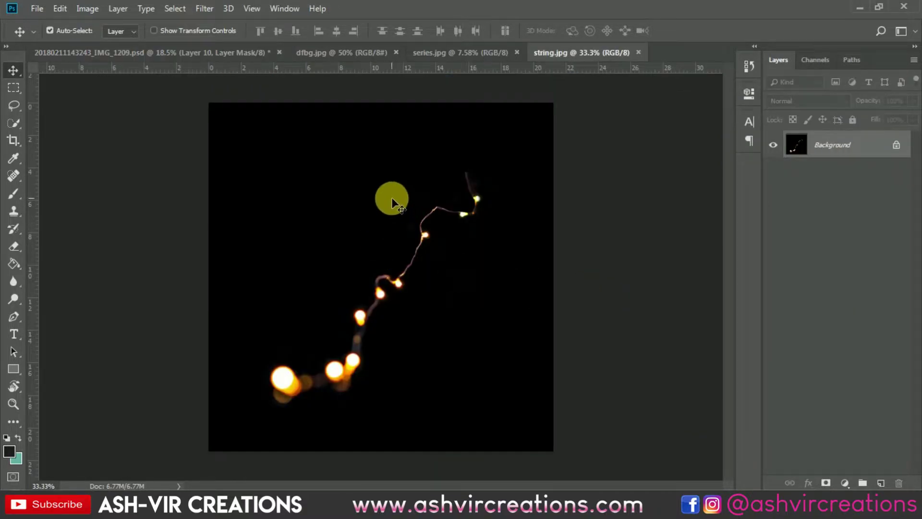
Step: Drag the string image into the composite as Layer 11, blend it in Screen, and move it down-left
{"action": "left_click_drag", "start_coordinate": [182, 70], "coordinate": [320, 229]}
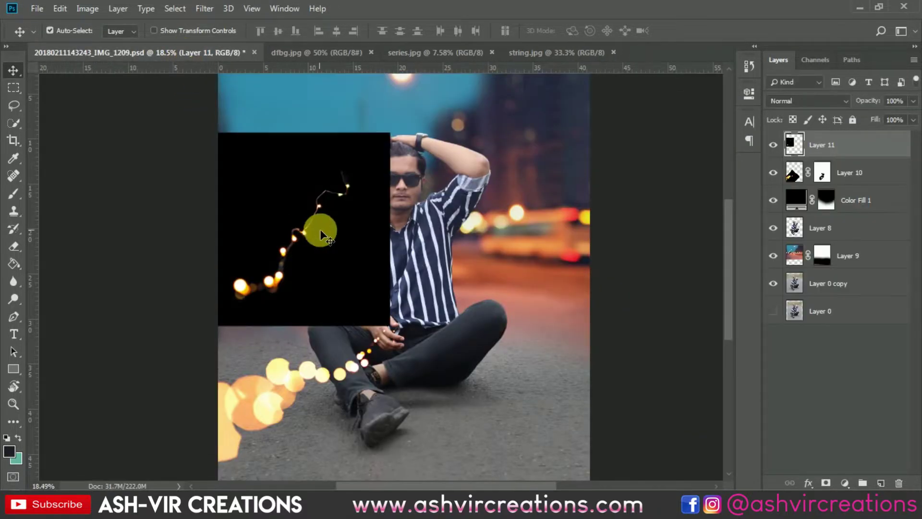
{"action": "left_click", "coordinate": [810, 101]}
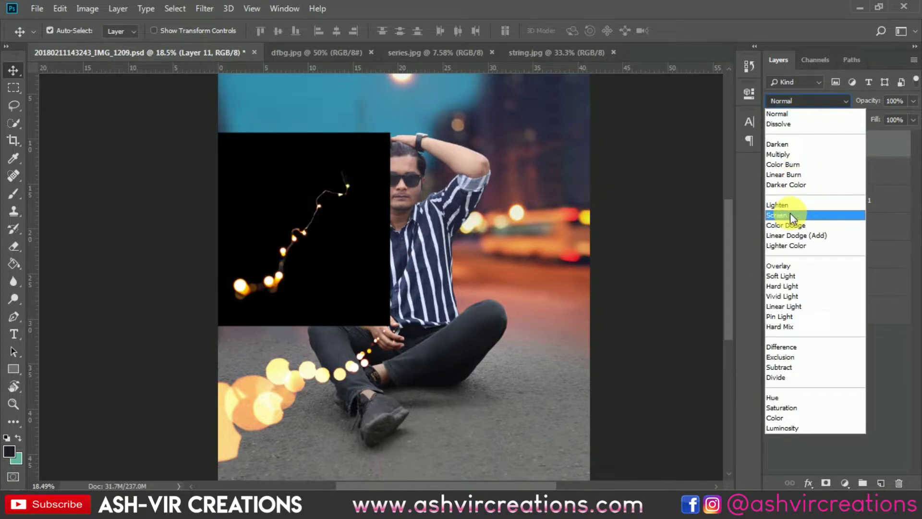
{"action": "left_click", "coordinate": [791, 212]}
{"action": "left_click_drag", "start_coordinate": [374, 192], "coordinate": [347, 262]}
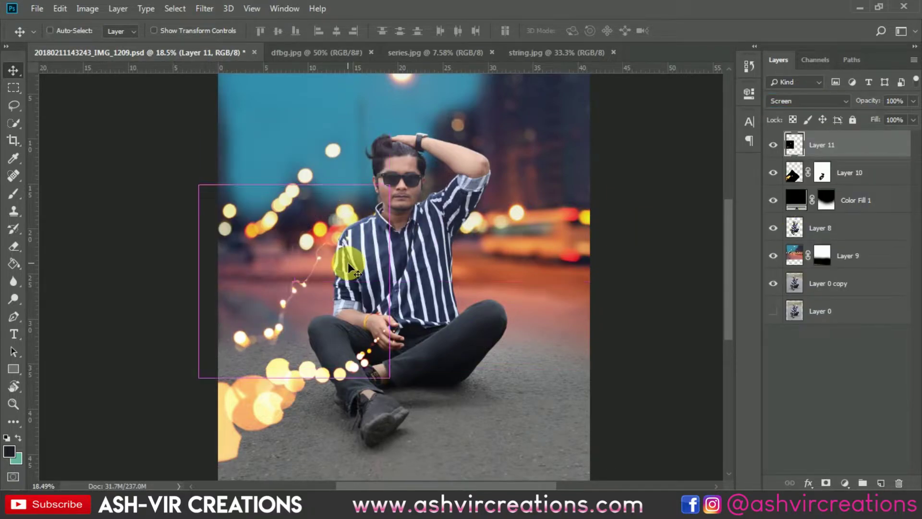
Step: Transform Layer 11: rotate about 21°, shift it over the man, and flip it vertically twice
{"action": "key", "text": "ctrl+t"}
{"action": "left_click_drag", "start_coordinate": [458, 252], "coordinate": [471, 324]}
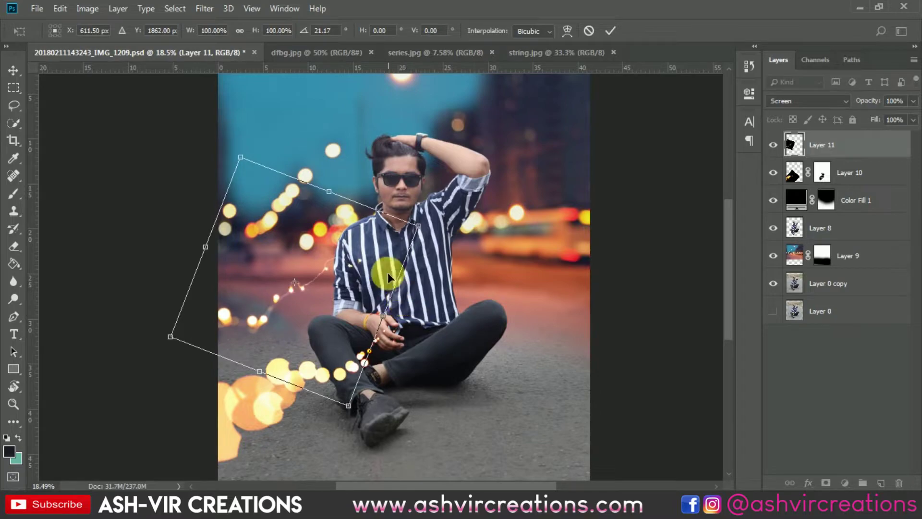
{"action": "left_click_drag", "start_coordinate": [388, 272], "coordinate": [402, 302]}
{"action": "right_click", "coordinate": [360, 317]}
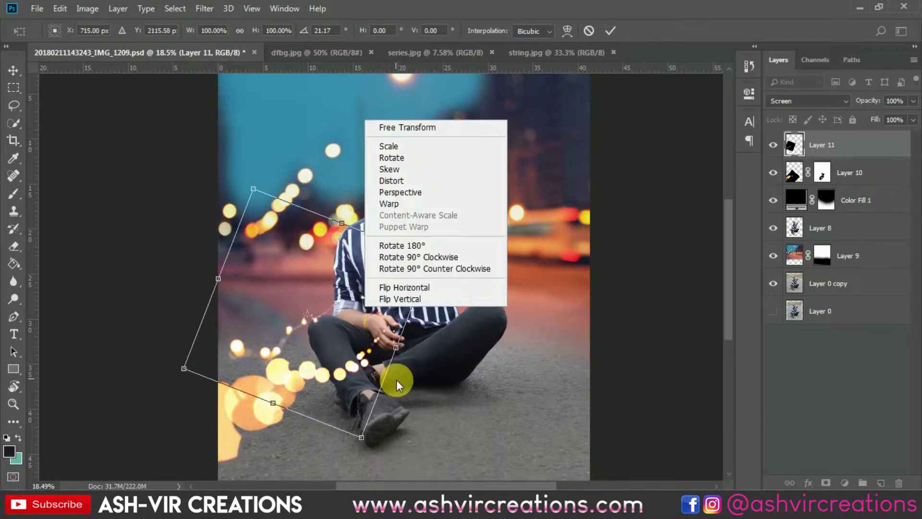
{"action": "left_click", "coordinate": [409, 301]}
{"action": "right_click", "coordinate": [373, 310]}
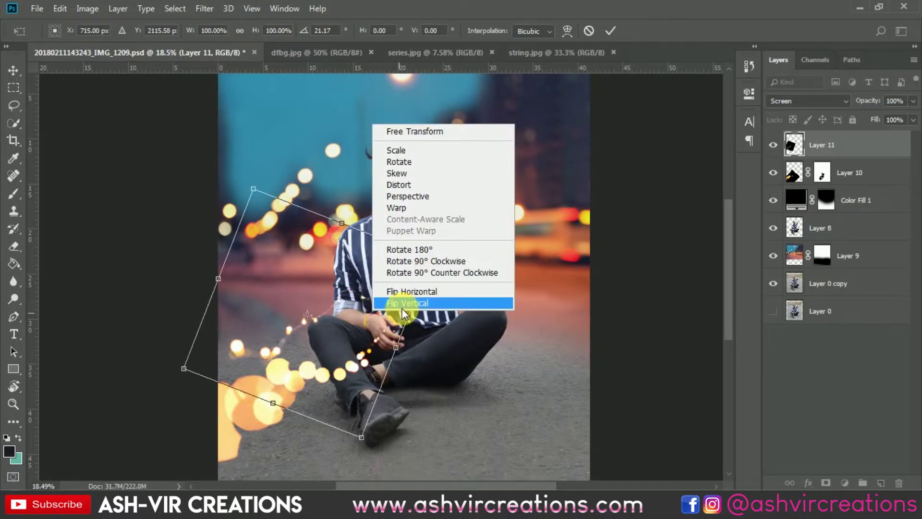
{"action": "left_click", "coordinate": [400, 304]}
Step: Rotate the string to about 130°, lower it across the man's lap, and commit
{"action": "scroll", "coordinate": [365, 316], "scroll_direction": "up", "scroll_amount": 2}
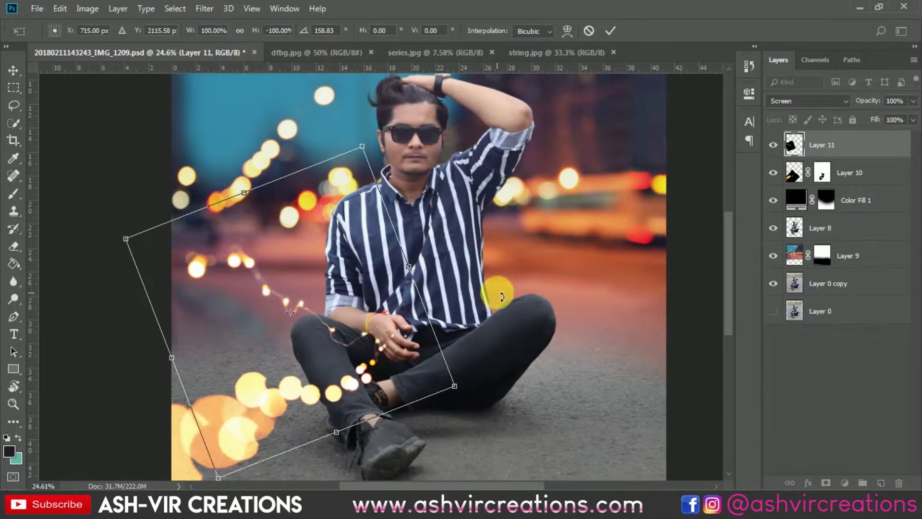
{"action": "left_click_drag", "start_coordinate": [502, 296], "coordinate": [465, 148]}
{"action": "left_click_drag", "start_coordinate": [387, 293], "coordinate": [383, 336]}
{"action": "left_click_drag", "start_coordinate": [481, 272], "coordinate": [490, 305]}
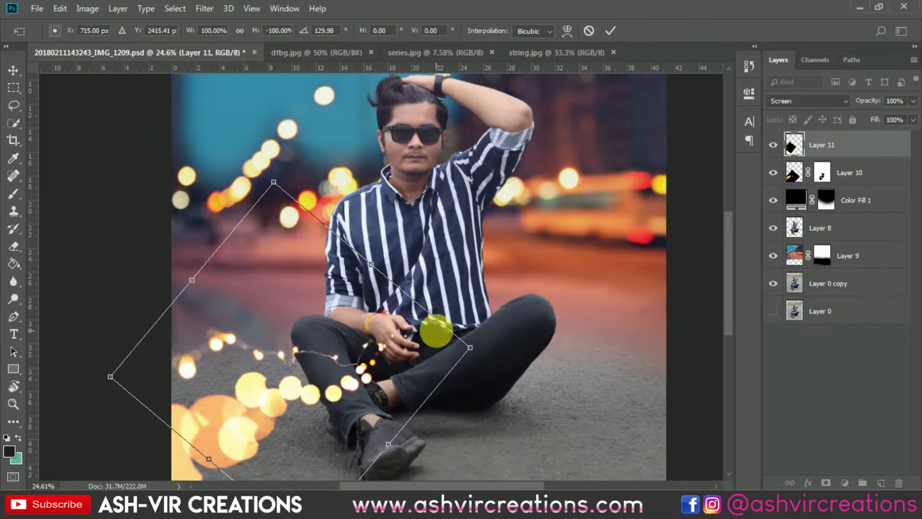
{"action": "left_click_drag", "start_coordinate": [437, 330], "coordinate": [397, 348]}
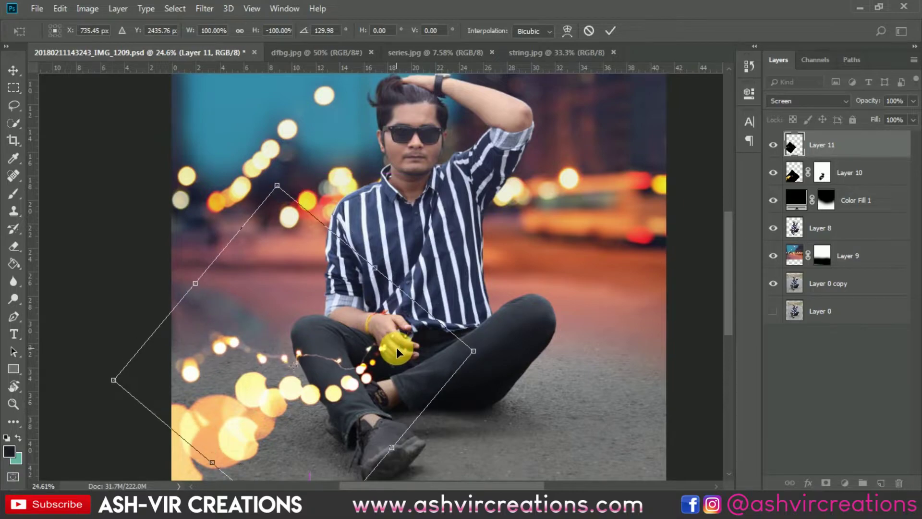
{"action": "scroll", "coordinate": [396, 347], "scroll_direction": "up", "scroll_amount": 2}
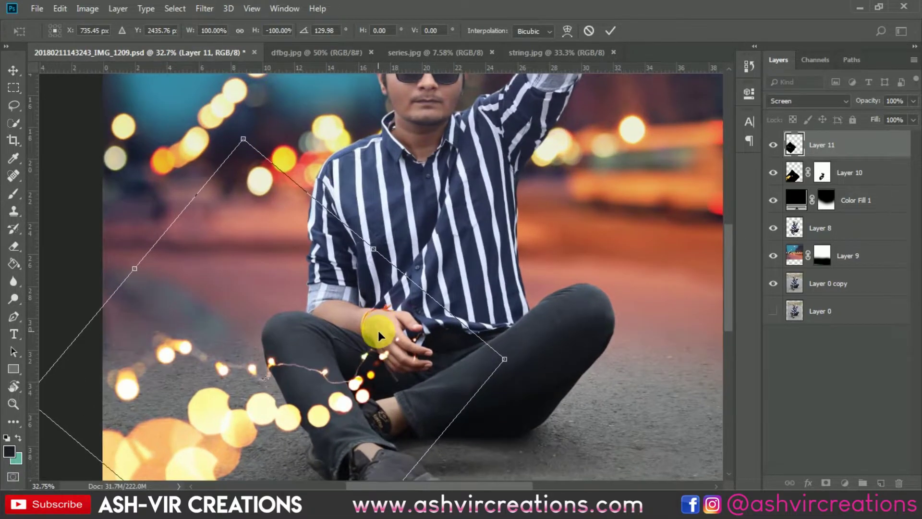
{"action": "key", "text": "Return"}
{"action": "scroll", "coordinate": [378, 331], "scroll_direction": "up", "scroll_amount": 1}
{"action": "scroll", "coordinate": [422, 331], "scroll_direction": "up", "scroll_amount": 1}
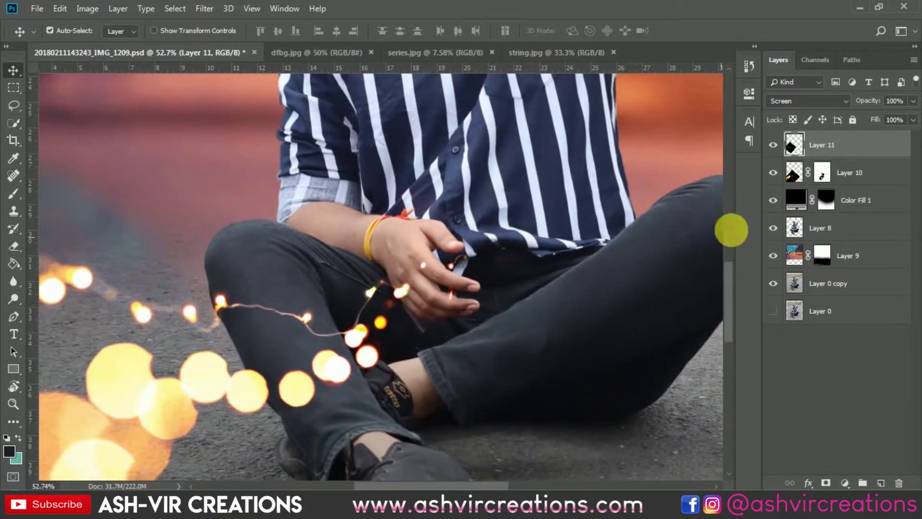
Step: Erase the stray glowing wire below the man's hand on Layer 11 with the Eraser
{"action": "left_click", "coordinate": [795, 151]}
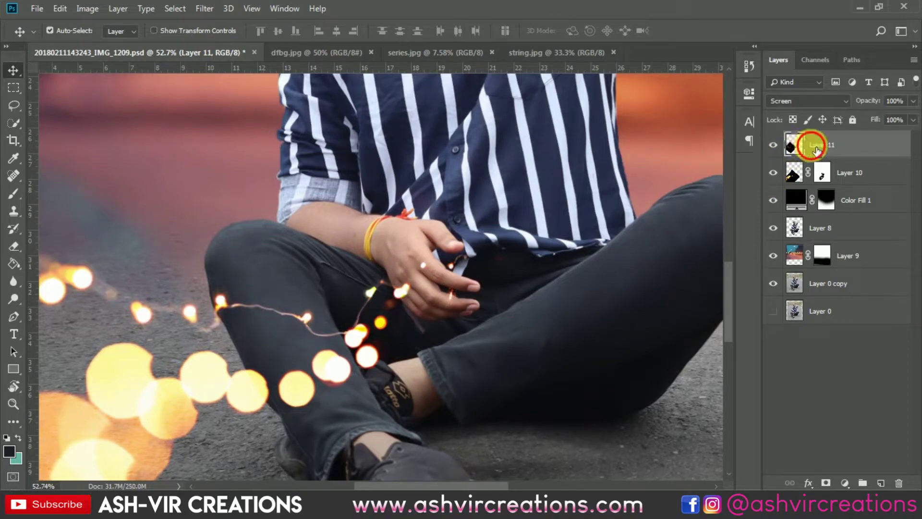
{"action": "scroll", "coordinate": [523, 302], "scroll_direction": "up", "scroll_amount": 3}
{"action": "left_click", "coordinate": [11, 248]}
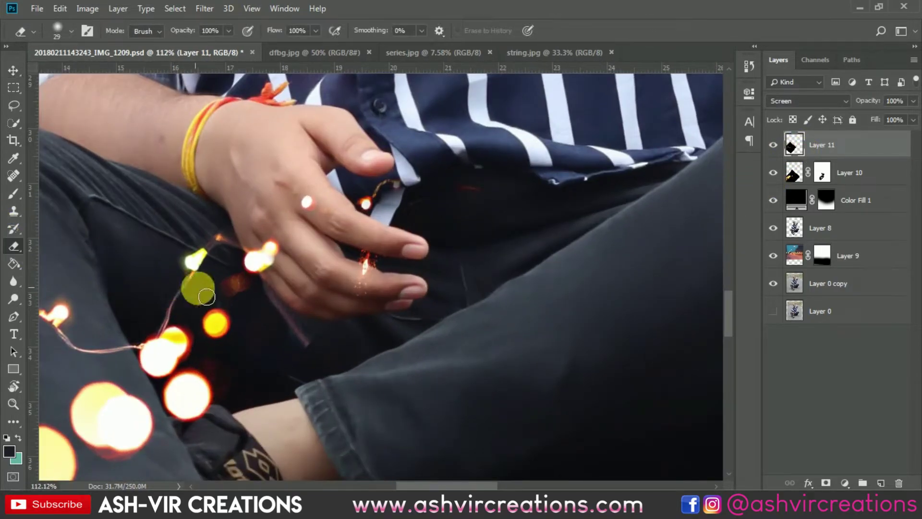
{"action": "mouse_move", "coordinate": [277, 302]}
{"action": "left_mouse_down"}
{"action": "mouse_move", "coordinate": [303, 356]}
{"action": "mouse_move", "coordinate": [316, 297]}
{"action": "mouse_move", "coordinate": [319, 322]}
{"action": "mouse_move", "coordinate": [336, 335]}
{"action": "mouse_move", "coordinate": [332, 378]}
{"action": "left_mouse_up"}
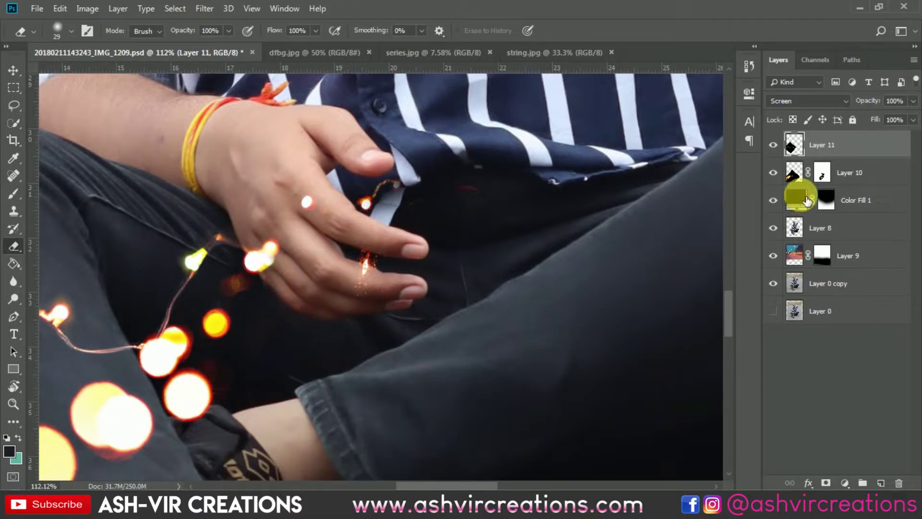
{"action": "left_click", "coordinate": [798, 177]}
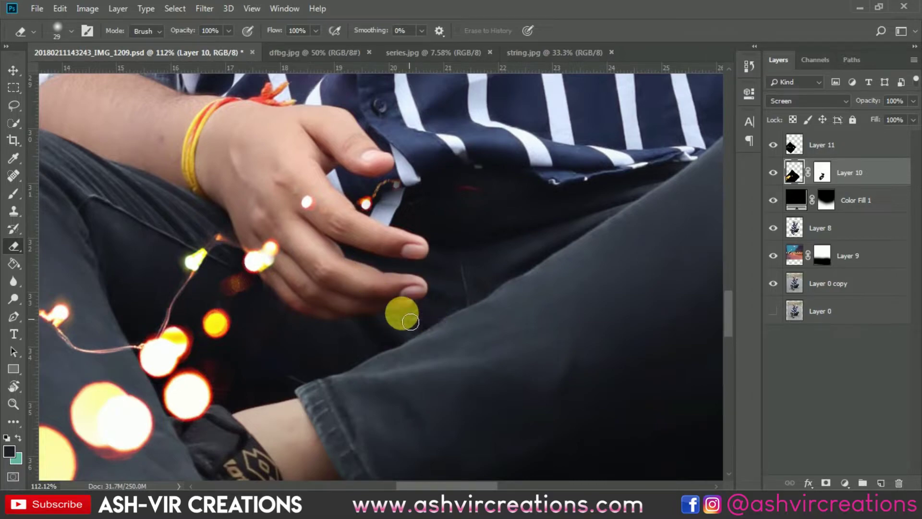
{"action": "left_click", "coordinate": [484, 191]}
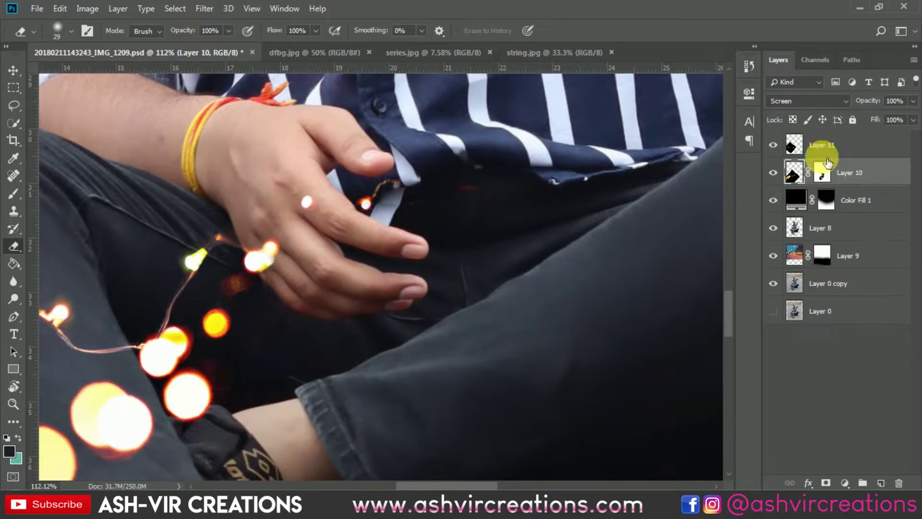
{"action": "left_click", "coordinate": [800, 150]}
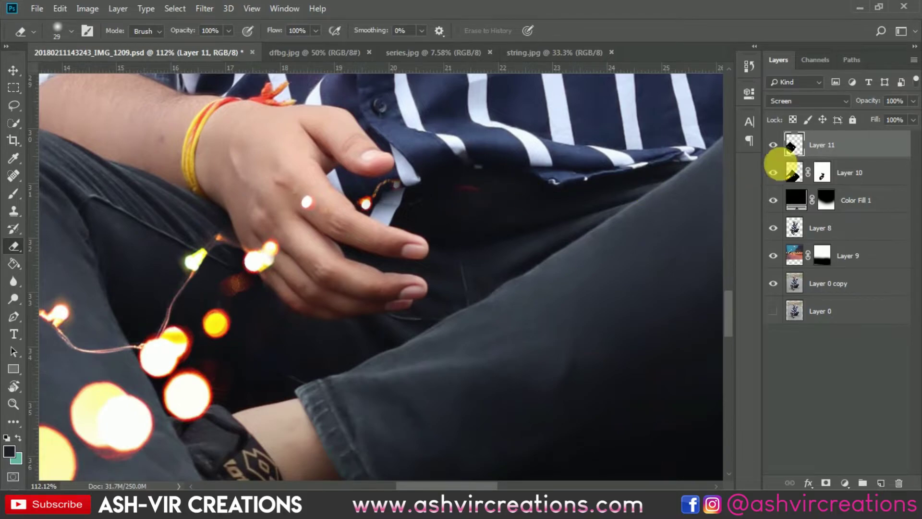
{"action": "scroll", "coordinate": [464, 177], "scroll_direction": "down", "scroll_amount": 5}
{"action": "scroll", "coordinate": [464, 177], "scroll_direction": "down", "scroll_amount": 6}
{"action": "key", "text": "v"}
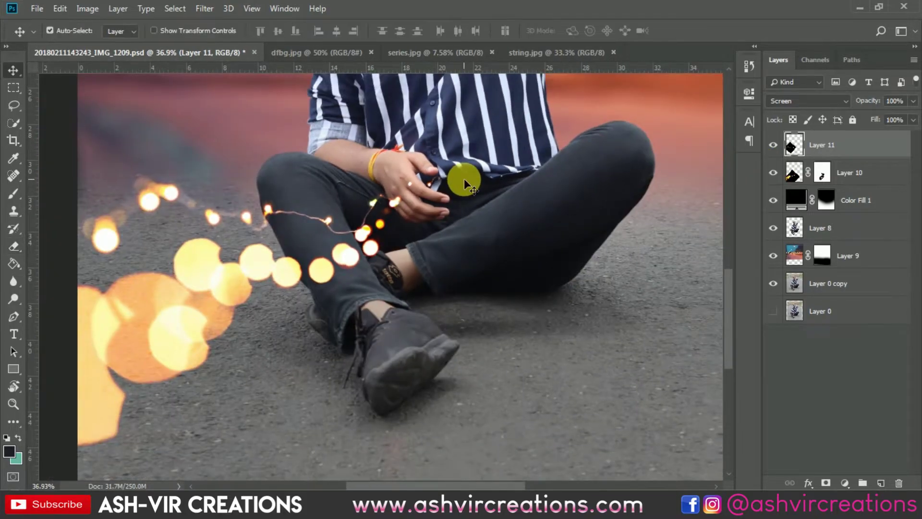
{"action": "scroll", "coordinate": [464, 179], "scroll_direction": "down", "scroll_amount": 2}
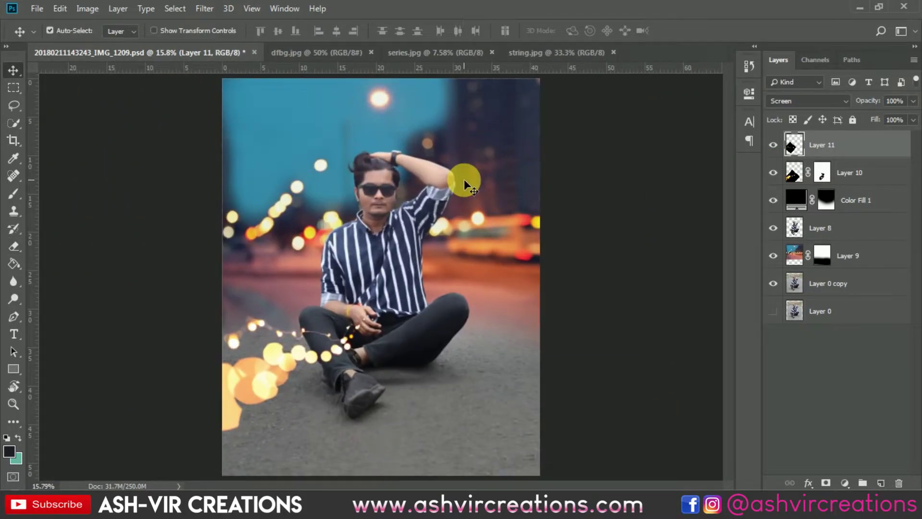
Step: Duplicate Layer 8 as Layer 8 copy, set to Soft Light at 52% opacity
{"action": "left_click", "coordinate": [817, 231]}
{"action": "right_click", "coordinate": [817, 231]}
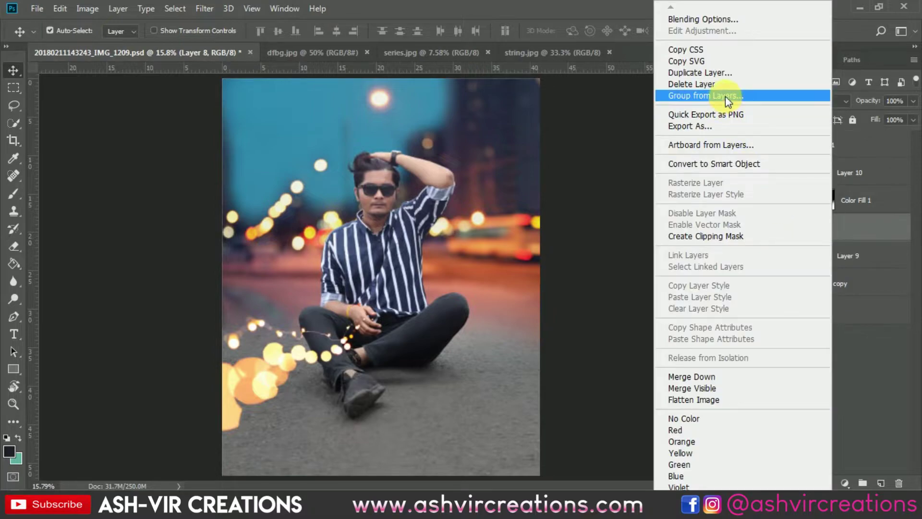
{"action": "left_click", "coordinate": [716, 73]}
{"action": "left_click", "coordinate": [587, 130]}
{"action": "left_click", "coordinate": [807, 102]}
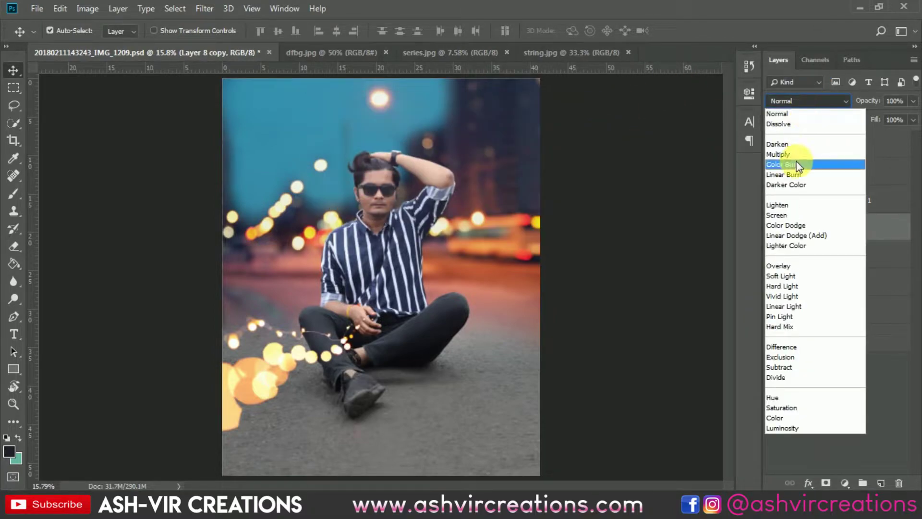
{"action": "left_click", "coordinate": [792, 274]}
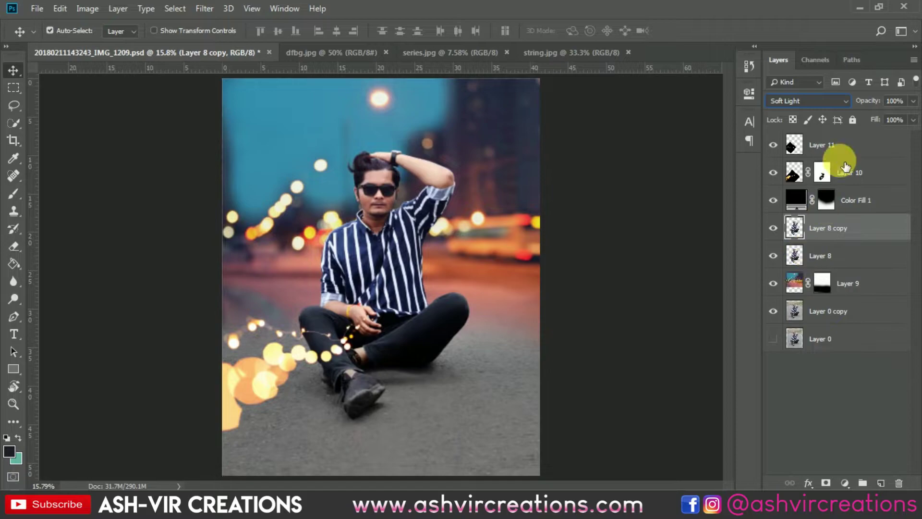
{"action": "left_click_drag", "start_coordinate": [868, 100], "coordinate": [687, 106]}
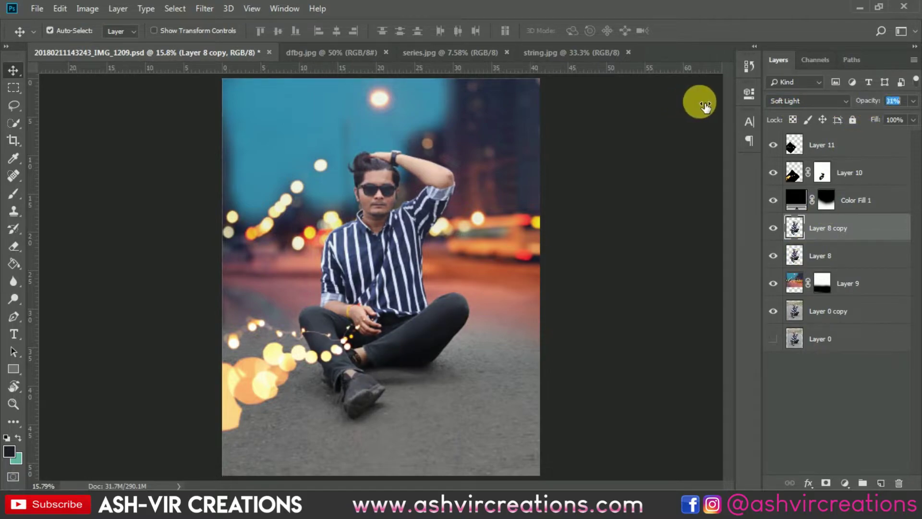
{"action": "key", "text": "Return"}
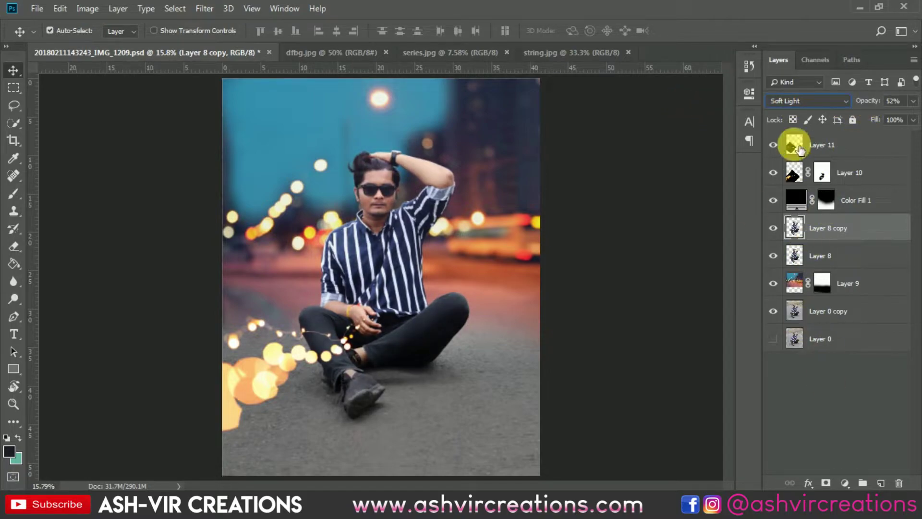
{"action": "left_click", "coordinate": [778, 225]}
{"action": "left_click", "coordinate": [777, 225]}
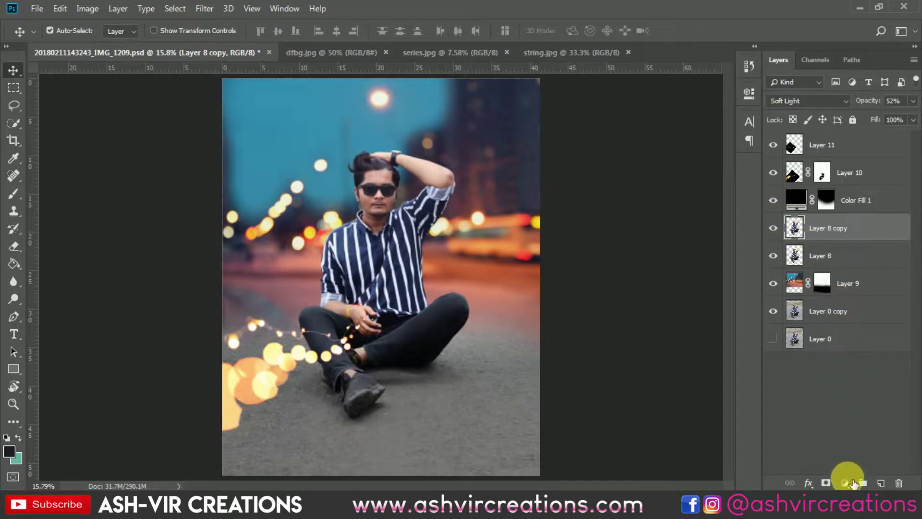
Step: Add a Levels adjustment clipped to Layer 8 copy with white input 196 and black 3
{"action": "left_click", "coordinate": [854, 483]}
{"action": "left_click", "coordinate": [847, 293]}
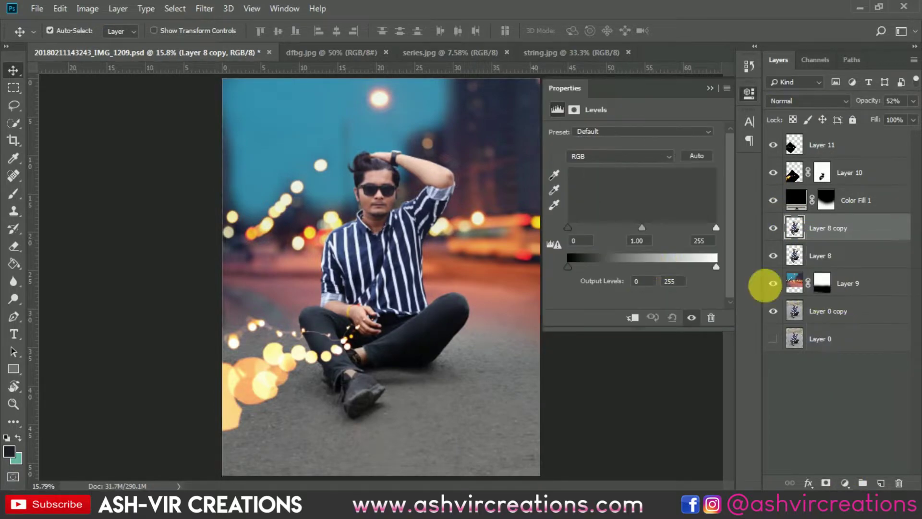
{"action": "left_click_drag", "start_coordinate": [713, 227], "coordinate": [702, 227]}
{"action": "left_click", "coordinate": [638, 318]}
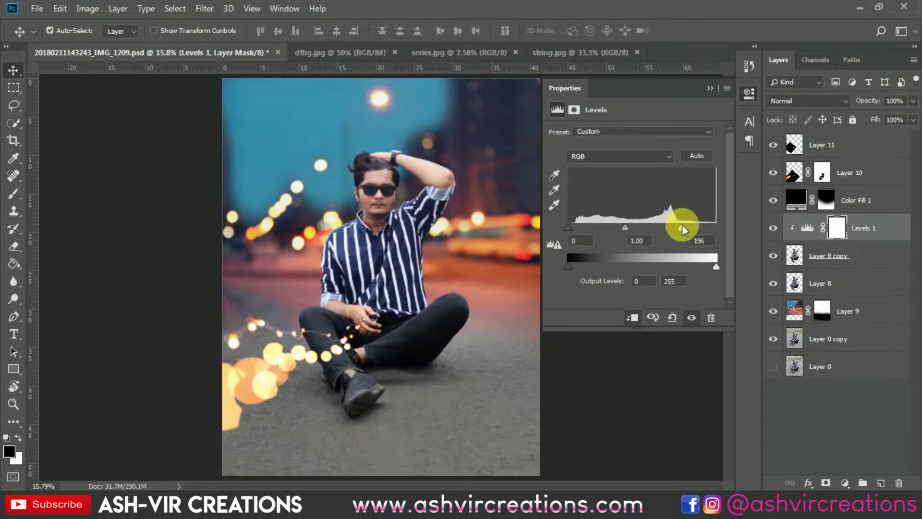
{"action": "mouse_move", "coordinate": [682, 224]}
{"action": "left_mouse_down"}
{"action": "mouse_move", "coordinate": [673, 223]}
{"action": "mouse_move", "coordinate": [682, 223]}
{"action": "left_mouse_up"}
{"action": "mouse_move", "coordinate": [564, 224]}
{"action": "left_mouse_down"}
{"action": "mouse_move", "coordinate": [578, 225]}
{"action": "mouse_move", "coordinate": [570, 225]}
{"action": "left_mouse_up"}
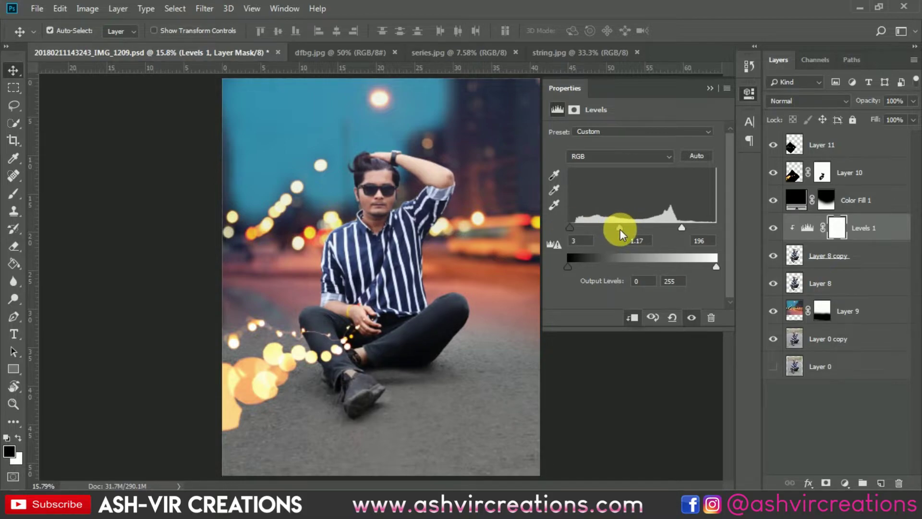
Step: Collapse the Levels properties and toggle Levels 1 to compare the brightening
{"action": "left_click", "coordinate": [710, 88]}
{"action": "scroll", "coordinate": [525, 191], "scroll_direction": "up", "scroll_amount": 2}
{"action": "left_click", "coordinate": [774, 228]}
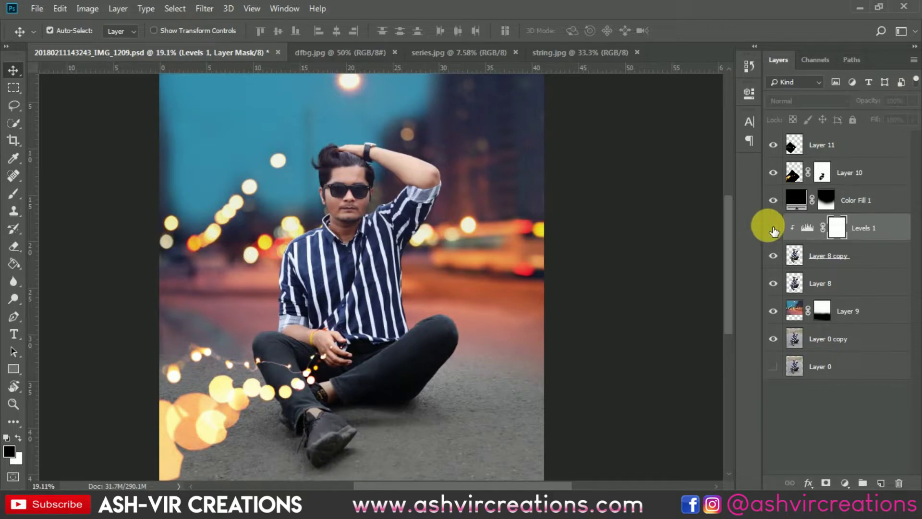
{"action": "left_click", "coordinate": [773, 228]}
{"action": "left_click", "coordinate": [774, 228]}
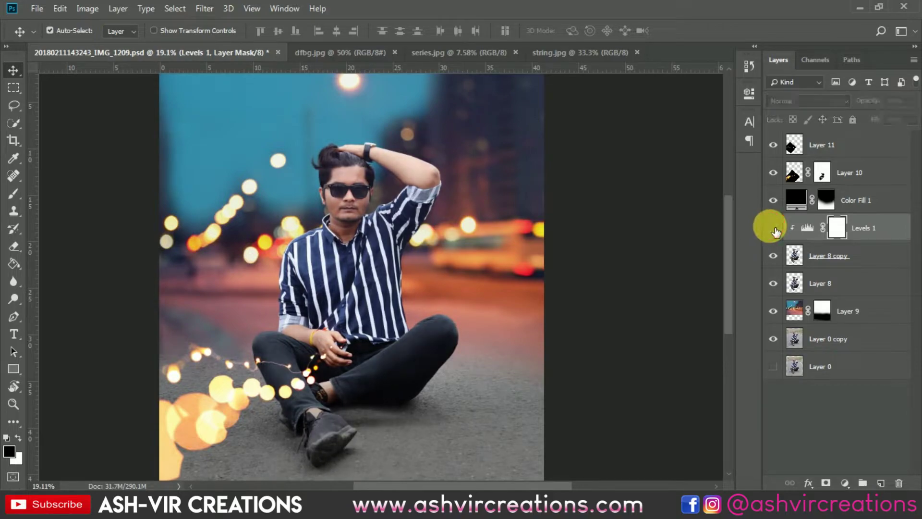
Step: Merge Levels 1 with Layer 8 copy, set it to Soft Light, and add a layer mask
{"action": "left_click", "coordinate": [838, 254], "text": "shift"}
{"action": "right_click", "coordinate": [838, 256]}
{"action": "left_click", "coordinate": [697, 377]}
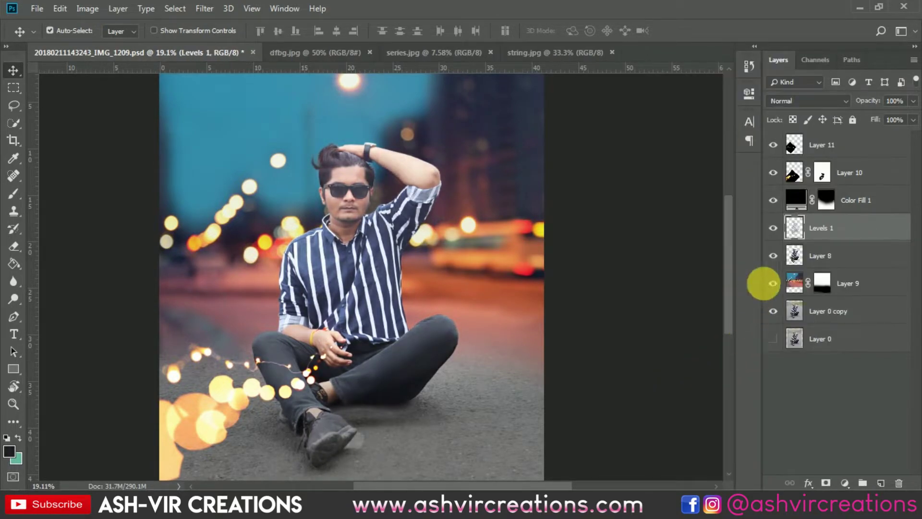
{"action": "left_click", "coordinate": [803, 102]}
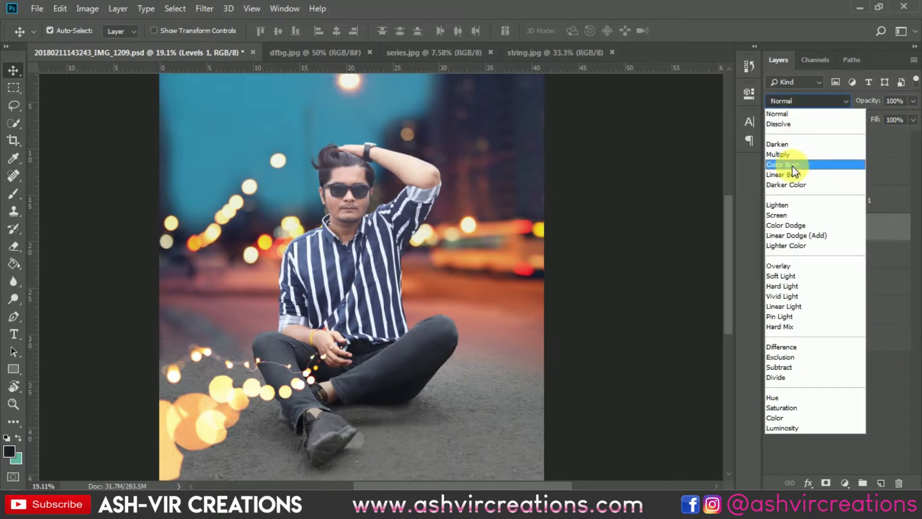
{"action": "left_click", "coordinate": [786, 276]}
{"action": "left_click", "coordinate": [827, 480]}
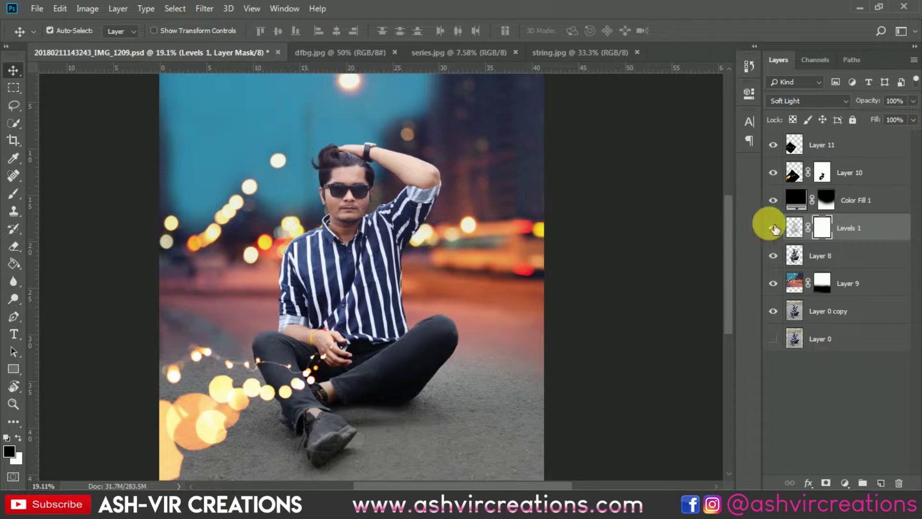
Step: Paint black with a brush of about 700 on the mask over the lower right and shoes
{"action": "left_click", "coordinate": [14, 194]}
{"action": "mouse_move", "coordinate": [380, 403]}
{"action": "left_mouse_down"}
{"action": "mouse_move", "coordinate": [408, 401]}
{"action": "mouse_move", "coordinate": [431, 427]}
{"action": "mouse_move", "coordinate": [467, 431]}
{"action": "left_mouse_up"}
{"action": "mouse_move", "coordinate": [467, 442]}
{"action": "left_mouse_down"}
{"action": "mouse_move", "coordinate": [423, 470]}
{"action": "mouse_move", "coordinate": [442, 463]}
{"action": "mouse_move", "coordinate": [346, 496]}
{"action": "mouse_move", "coordinate": [439, 492]}
{"action": "mouse_move", "coordinate": [371, 491]}
{"action": "mouse_move", "coordinate": [498, 463]}
{"action": "mouse_move", "coordinate": [330, 485]}
{"action": "mouse_move", "coordinate": [288, 469]}
{"action": "mouse_move", "coordinate": [473, 476]}
{"action": "mouse_move", "coordinate": [509, 447]}
{"action": "left_mouse_up"}
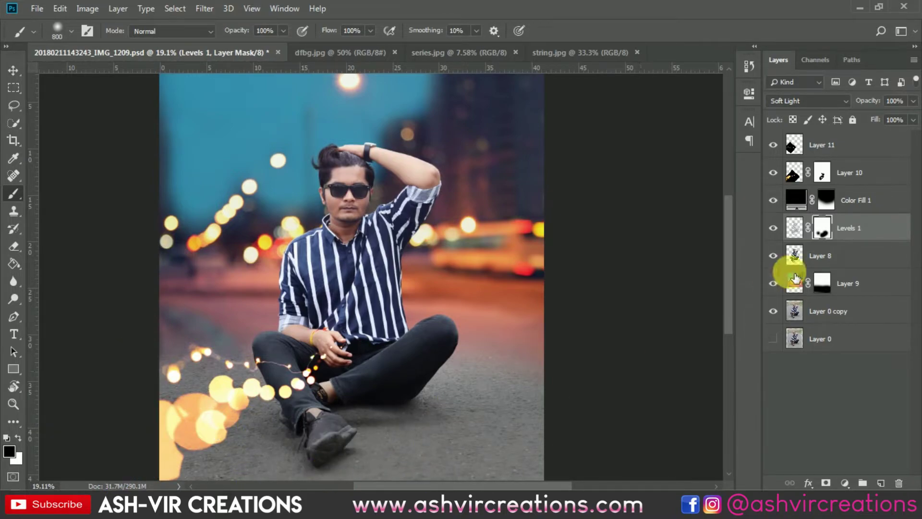
{"action": "mouse_move", "coordinate": [796, 229]}
{"action": "left_mouse_down"}
{"action": "mouse_move", "coordinate": [806, 235]}
{"action": "mouse_move", "coordinate": [779, 231]}
{"action": "left_mouse_up"}
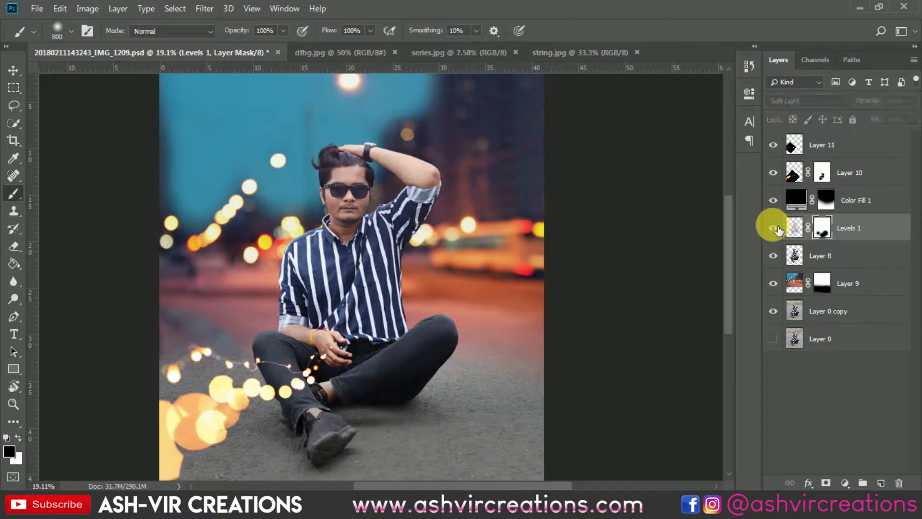
Step: Toggle Levels 1 on and off to check the masked result, including the arm area
{"action": "left_click", "coordinate": [775, 229]}
{"action": "left_click", "coordinate": [775, 228]}
{"action": "left_click", "coordinate": [774, 229]}
{"action": "left_click", "coordinate": [774, 229]}
{"action": "left_click", "coordinate": [777, 230]}
{"action": "left_click", "coordinate": [777, 229]}
{"action": "left_click", "coordinate": [777, 229]}
{"action": "left_click", "coordinate": [778, 230]}
{"action": "left_click", "coordinate": [777, 229]}
{"action": "left_click", "coordinate": [777, 230]}
{"action": "key", "text": "v"}
{"action": "scroll", "coordinate": [334, 189], "scroll_direction": "up", "scroll_amount": 3}
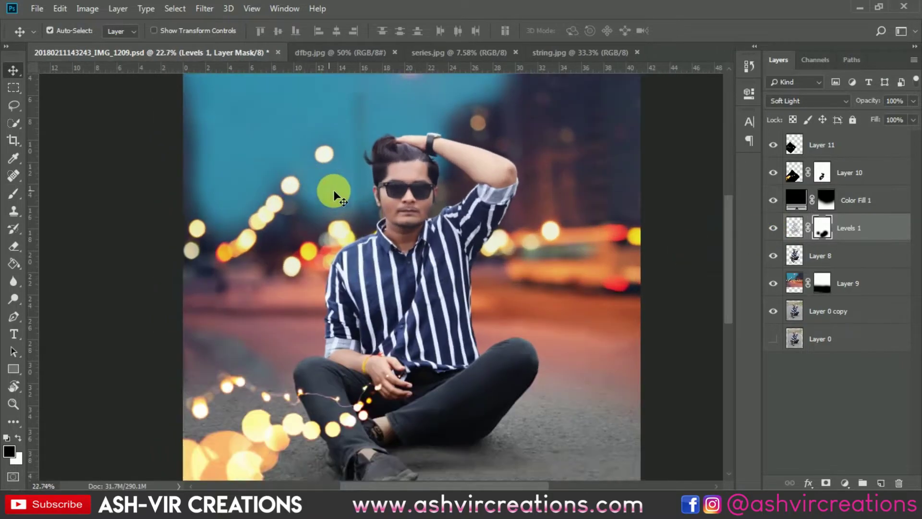
{"action": "left_click", "coordinate": [773, 228]}
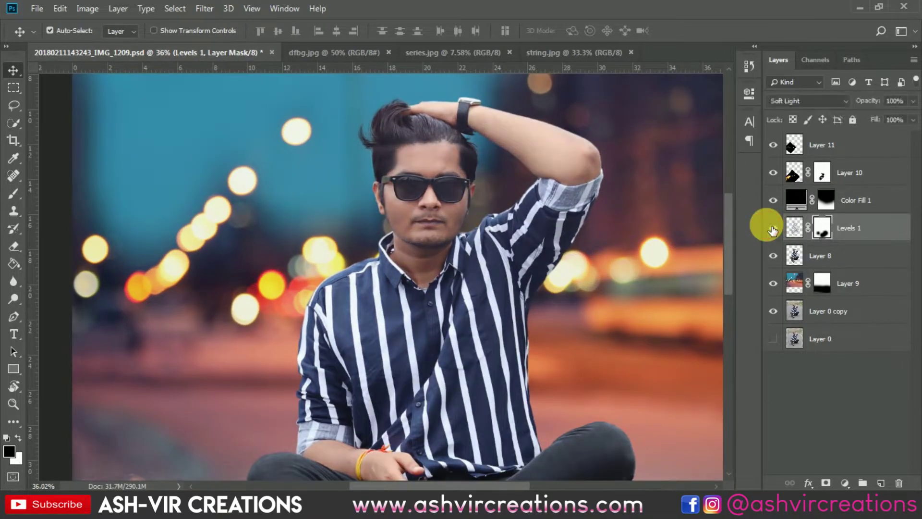
{"action": "left_click", "coordinate": [773, 229]}
{"action": "left_click", "coordinate": [773, 228]}
{"action": "left_click", "coordinate": [773, 229]}
{"action": "scroll", "coordinate": [577, 223], "scroll_direction": "down", "scroll_amount": 3}
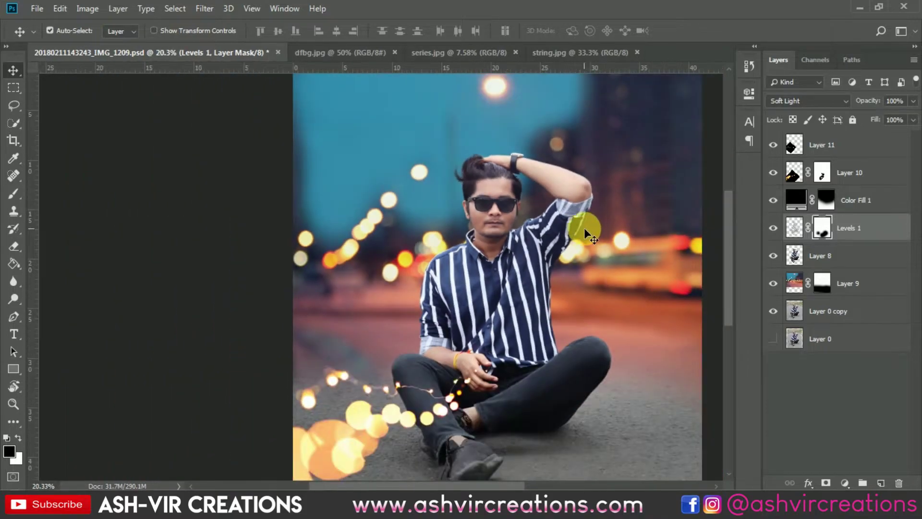
{"action": "scroll", "coordinate": [584, 228], "scroll_direction": "down", "scroll_amount": 2}
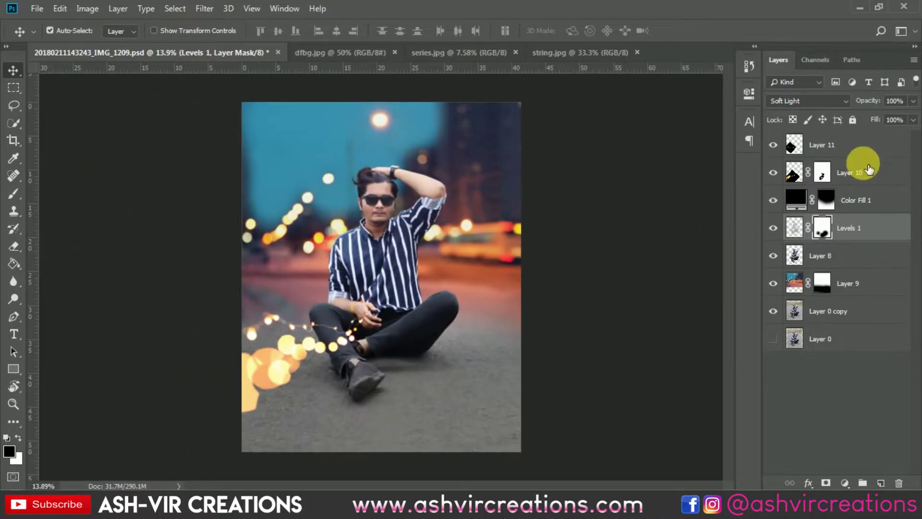
Step: Bring the art-backlit-dawn-595747 fairy-light photo in as Layer 12 in Screen blend mode
{"action": "left_click", "coordinate": [873, 151]}
{"action": "left_click", "coordinate": [37, 8]}
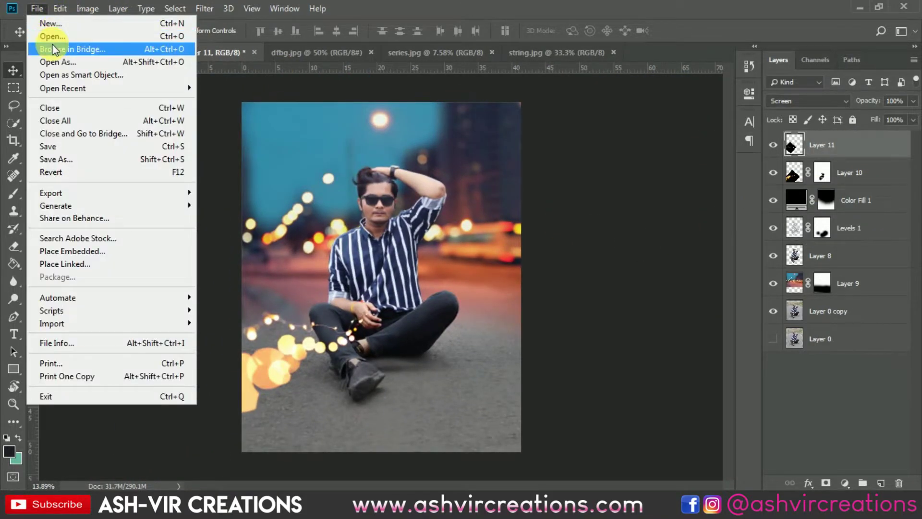
{"action": "left_click", "coordinate": [53, 36]}
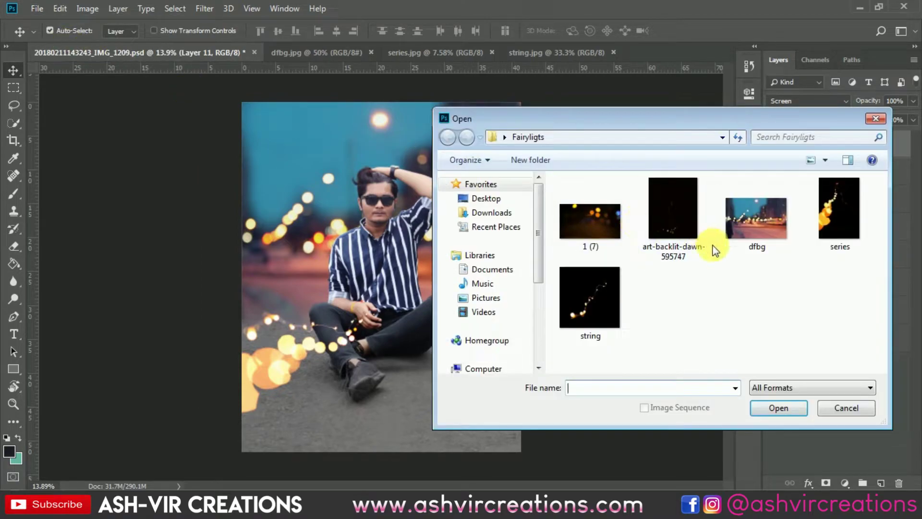
{"action": "double_click", "coordinate": [682, 213]}
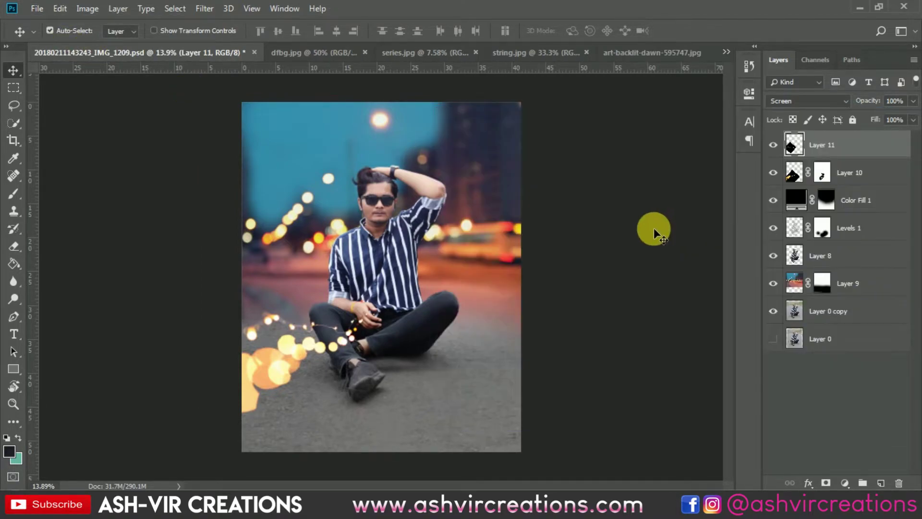
{"action": "left_click_drag", "start_coordinate": [133, 57], "coordinate": [411, 257]}
{"action": "left_click", "coordinate": [798, 101]}
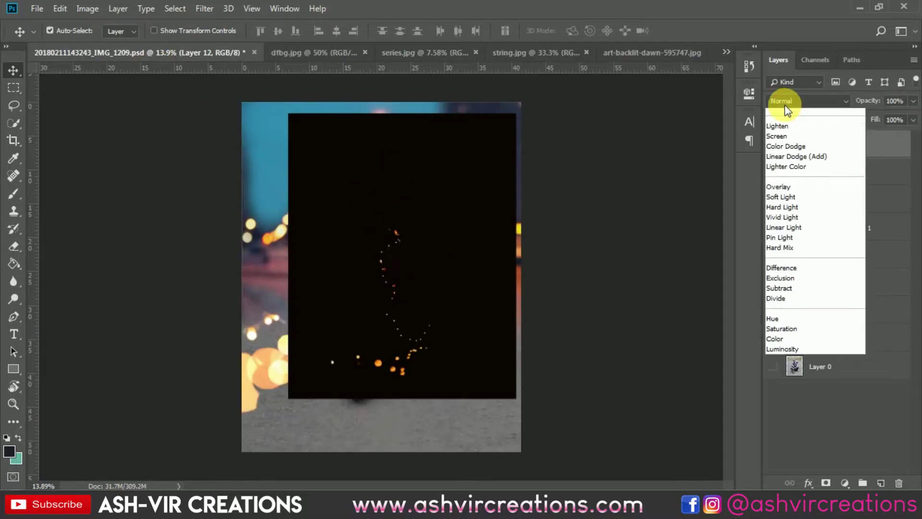
{"action": "left_click", "coordinate": [792, 223]}
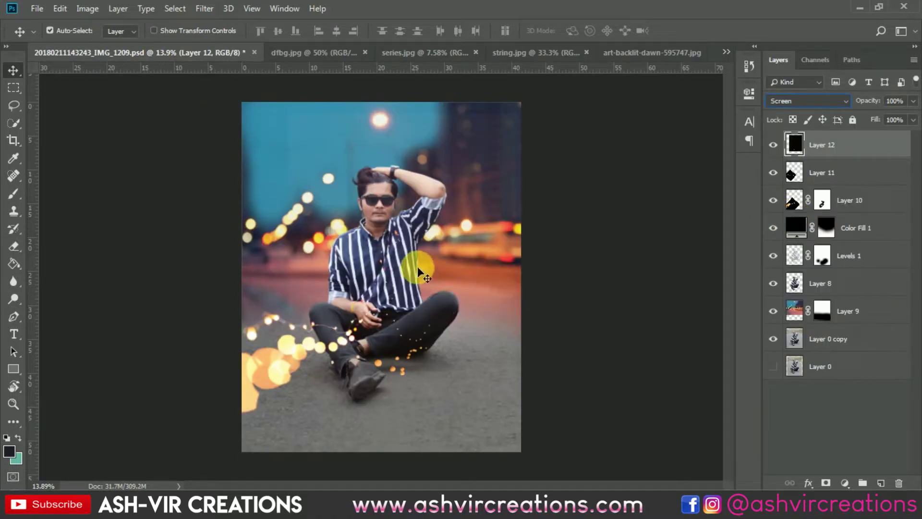
Step: Rotate the fairy lights to about -35° and position them over the man
{"action": "key", "text": "ctrl+t"}
{"action": "scroll", "coordinate": [417, 267], "scroll_direction": "up", "scroll_amount": 3}
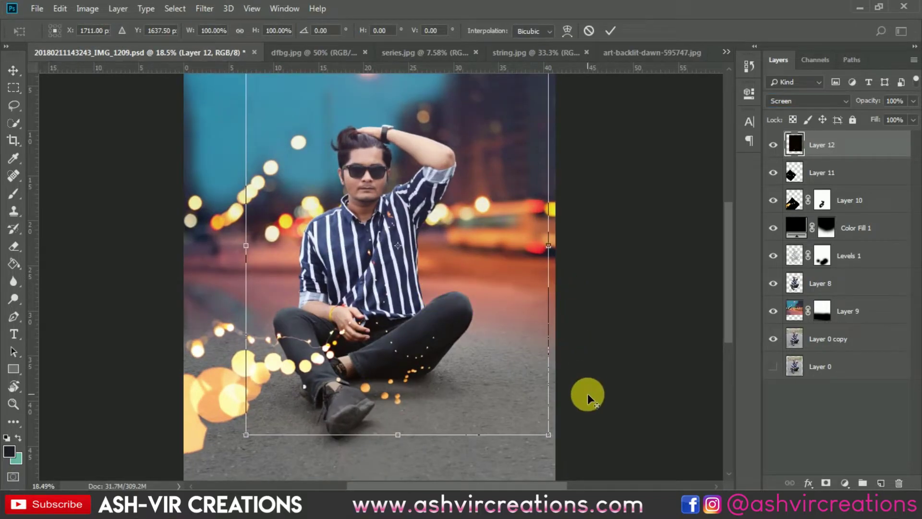
{"action": "left_click_drag", "start_coordinate": [597, 363], "coordinate": [601, 301]}
{"action": "left_click_drag", "start_coordinate": [451, 287], "coordinate": [445, 284]}
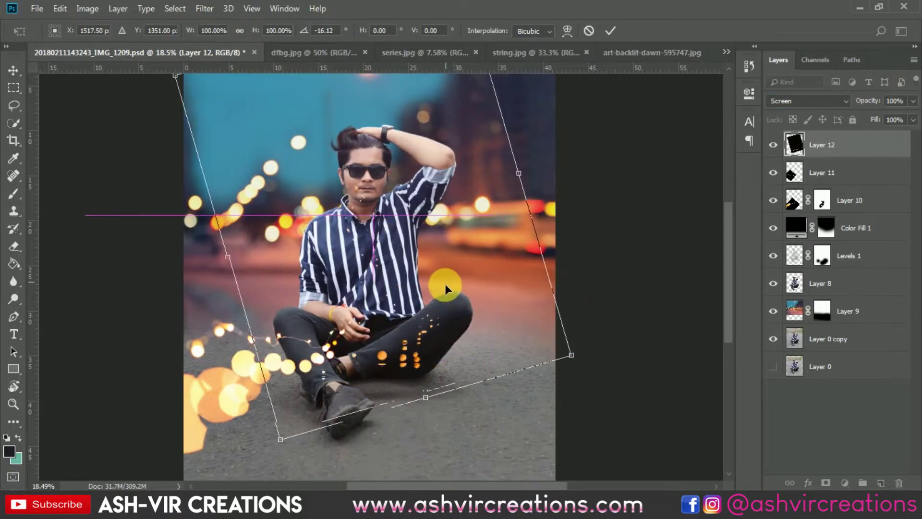
{"action": "left_click_drag", "start_coordinate": [606, 235], "coordinate": [564, 182]}
{"action": "left_click_drag", "start_coordinate": [448, 233], "coordinate": [398, 205]}
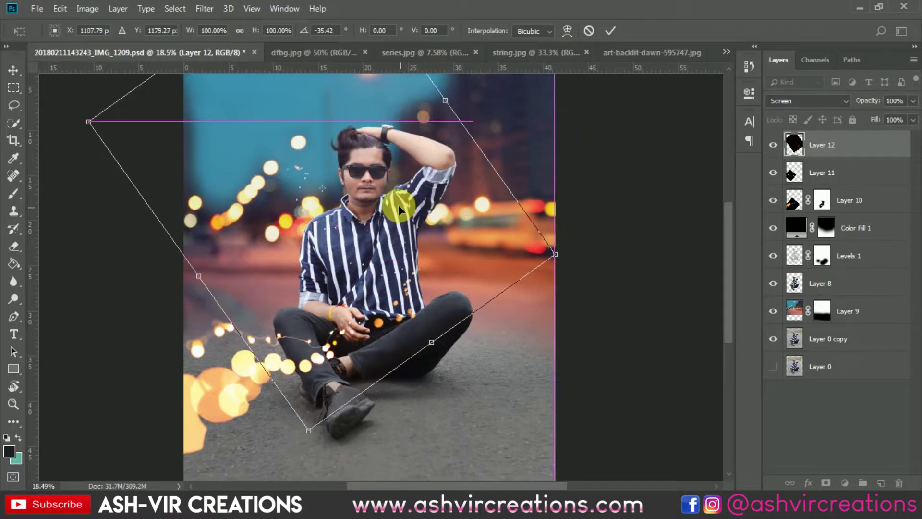
{"action": "scroll", "coordinate": [396, 209], "scroll_direction": "up", "scroll_amount": 3}
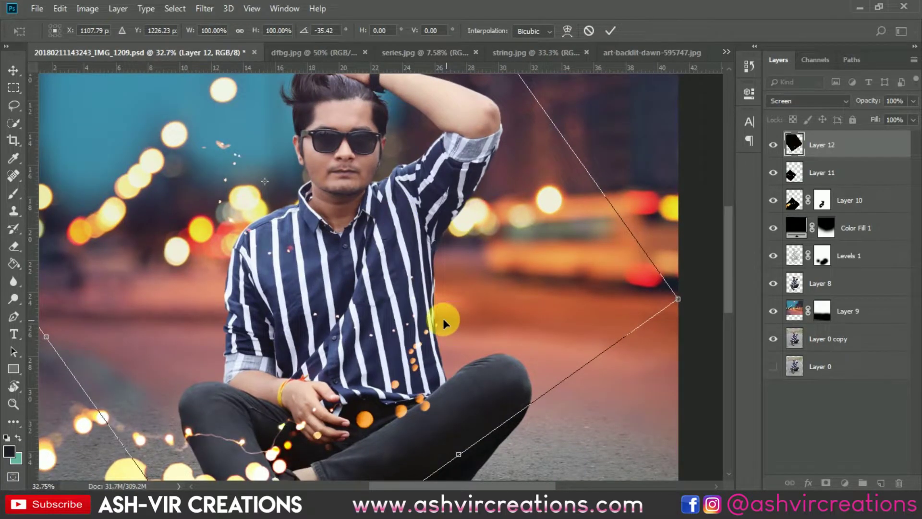
{"action": "left_click_drag", "start_coordinate": [439, 318], "coordinate": [546, 295]}
{"action": "key", "text": "Return"}
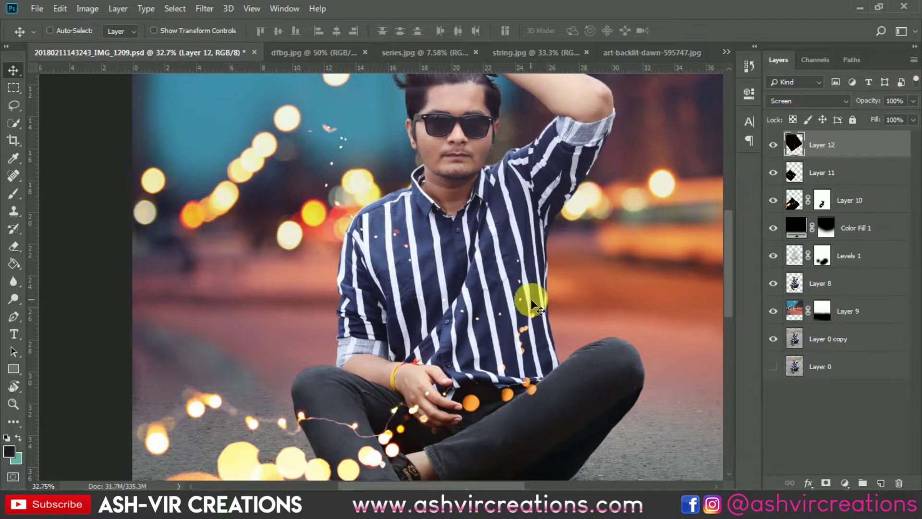
Step: Re-tilt the fairy lights to 3.49°, shift them down-right, and open Levels for Layer 12
{"action": "key", "text": "ctrl+t"}
{"action": "scroll", "coordinate": [613, 294], "scroll_direction": "down", "scroll_amount": 5}
{"action": "left_click_drag", "start_coordinate": [618, 283], "coordinate": [619, 308]}
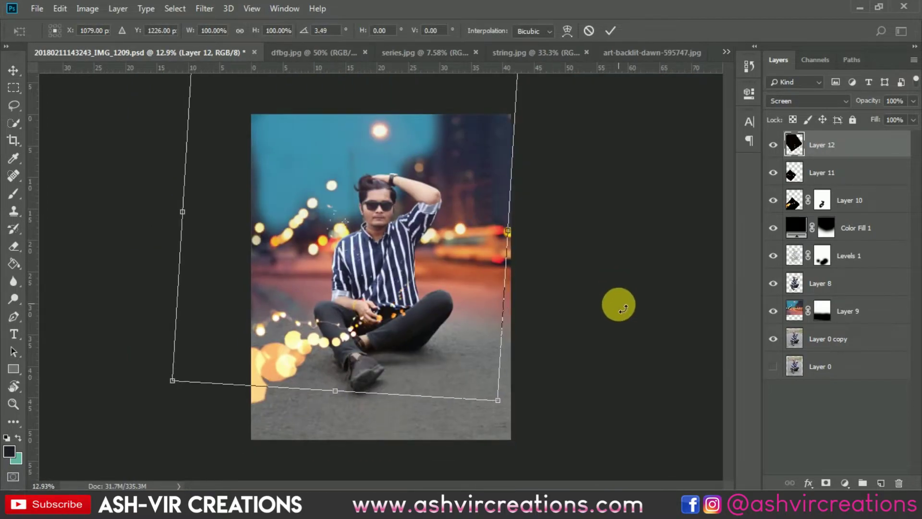
{"action": "scroll", "coordinate": [432, 268], "scroll_direction": "up", "scroll_amount": 3}
{"action": "left_click_drag", "start_coordinate": [432, 268], "coordinate": [443, 278]}
{"action": "key", "text": "Return"}
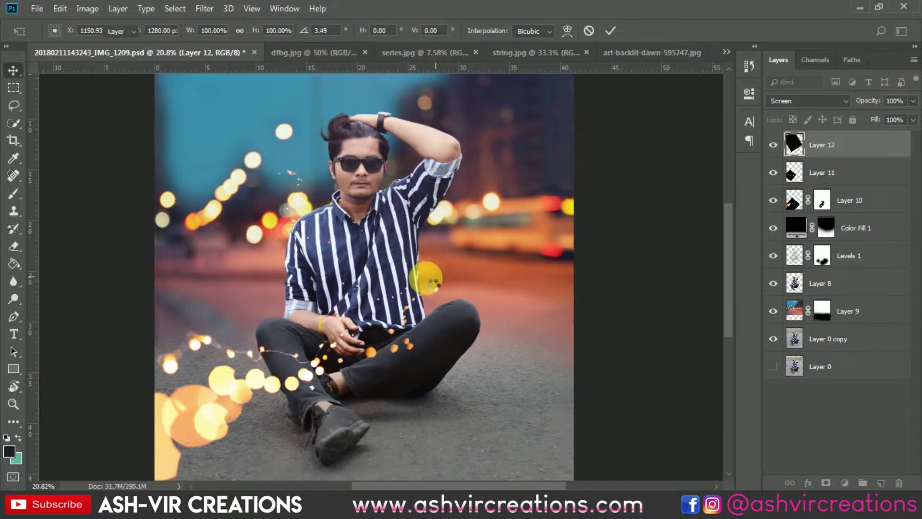
{"action": "scroll", "coordinate": [425, 279], "scroll_direction": "up", "scroll_amount": 2}
{"action": "left_click", "coordinate": [775, 145]}
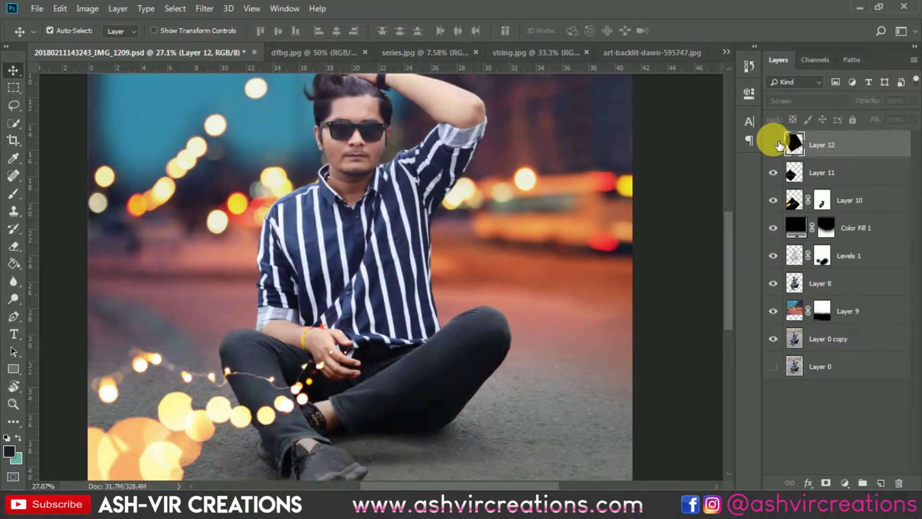
{"action": "left_click", "coordinate": [774, 144]}
{"action": "scroll", "coordinate": [507, 276], "scroll_direction": "down", "scroll_amount": 3}
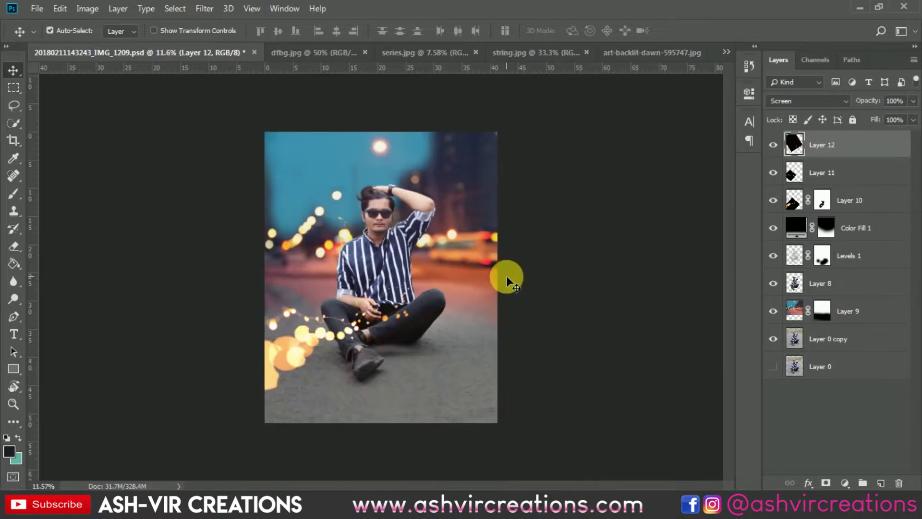
{"action": "key", "text": "ctrl+l"}
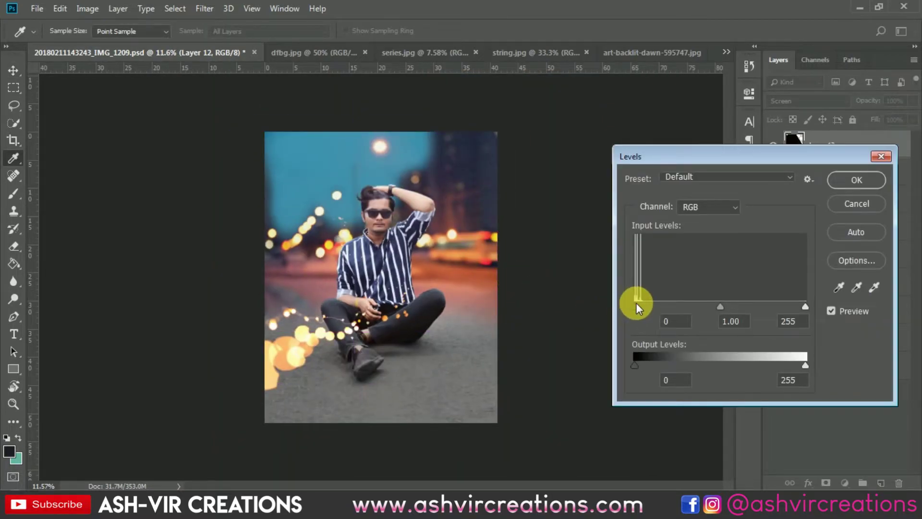
Step: Raise Layer 12's black input level to 17 and compare the layer on and off
{"action": "mouse_move", "coordinate": [636, 303]}
{"action": "left_mouse_down"}
{"action": "mouse_move", "coordinate": [647, 304]}
{"action": "mouse_move", "coordinate": [626, 304]}
{"action": "mouse_move", "coordinate": [648, 305]}
{"action": "left_mouse_up"}
{"action": "left_click", "coordinate": [836, 182]}
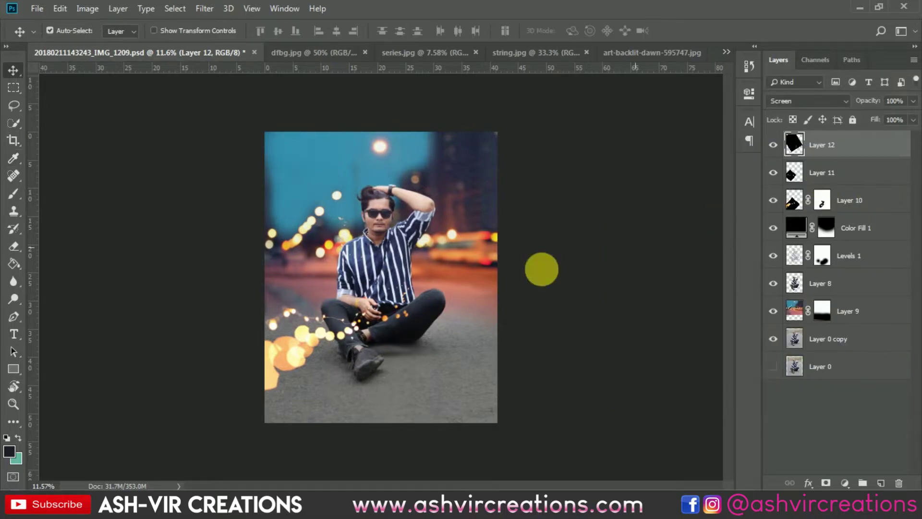
{"action": "scroll", "coordinate": [378, 306], "scroll_direction": "up", "scroll_amount": 5, "text": "alt"}
{"action": "left_click", "coordinate": [773, 145]}
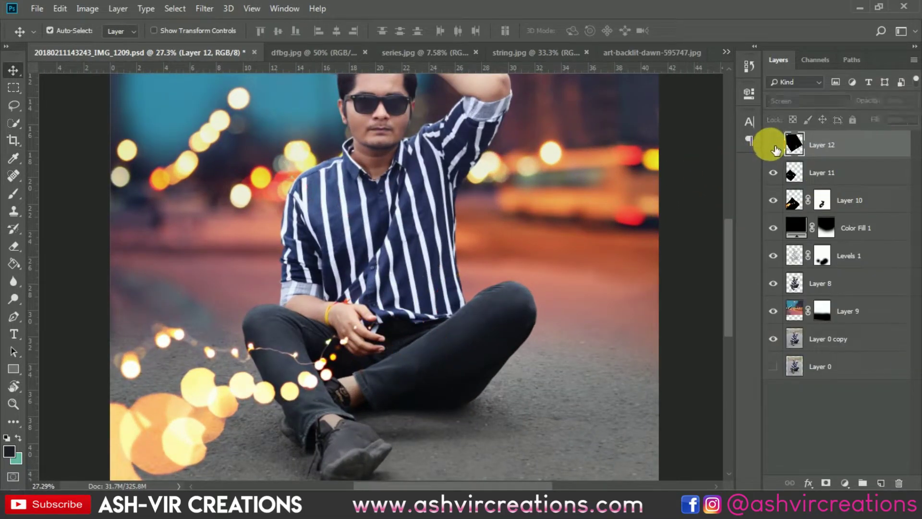
{"action": "left_click", "coordinate": [774, 145]}
{"action": "scroll", "coordinate": [422, 273], "scroll_direction": "up", "scroll_amount": 2, "text": "alt"}
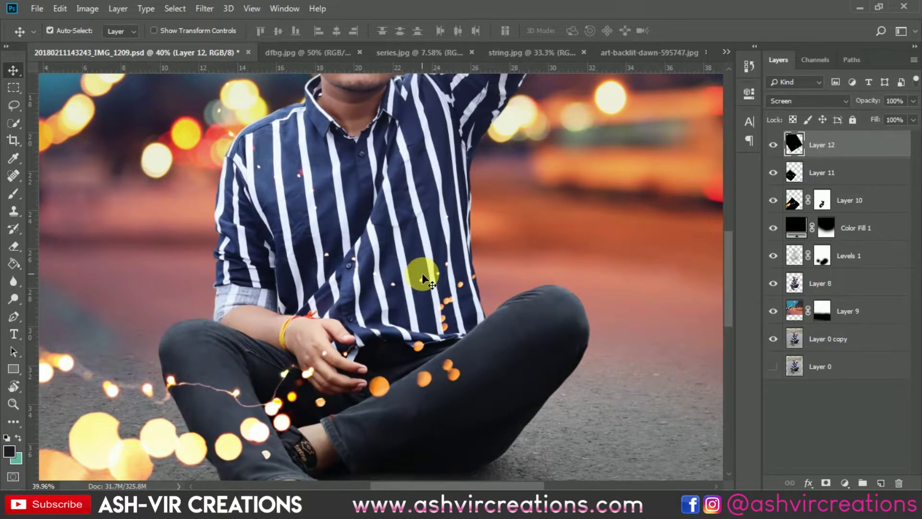
Step: Pick the Eraser, recheck the bokeh dots, and add a white layer mask to Layer 12
{"action": "left_click", "coordinate": [14, 250]}
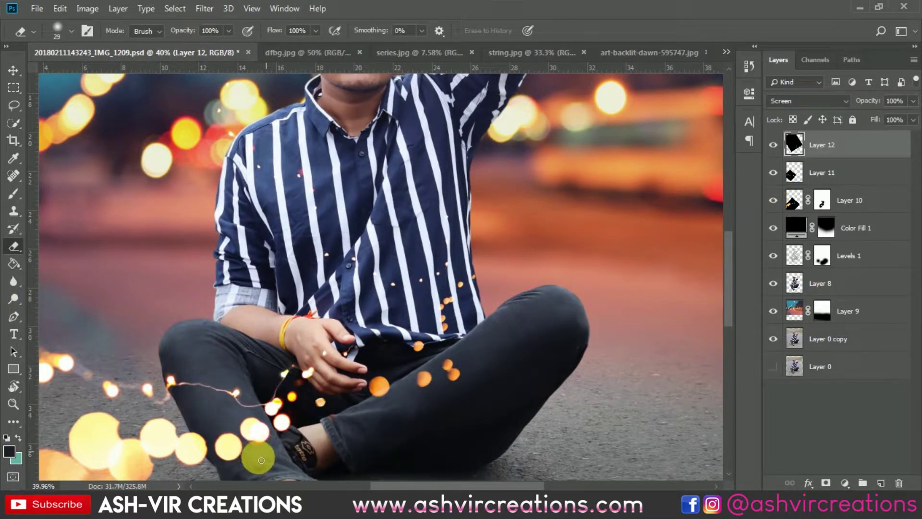
{"action": "left_click", "coordinate": [774, 145]}
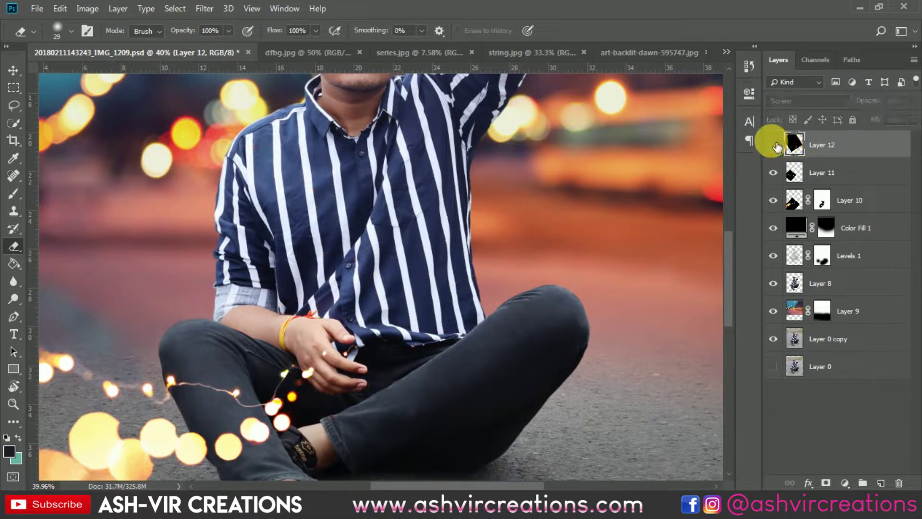
{"action": "left_click", "coordinate": [774, 145]}
{"action": "left_click", "coordinate": [774, 146]}
{"action": "left_click", "coordinate": [773, 146]}
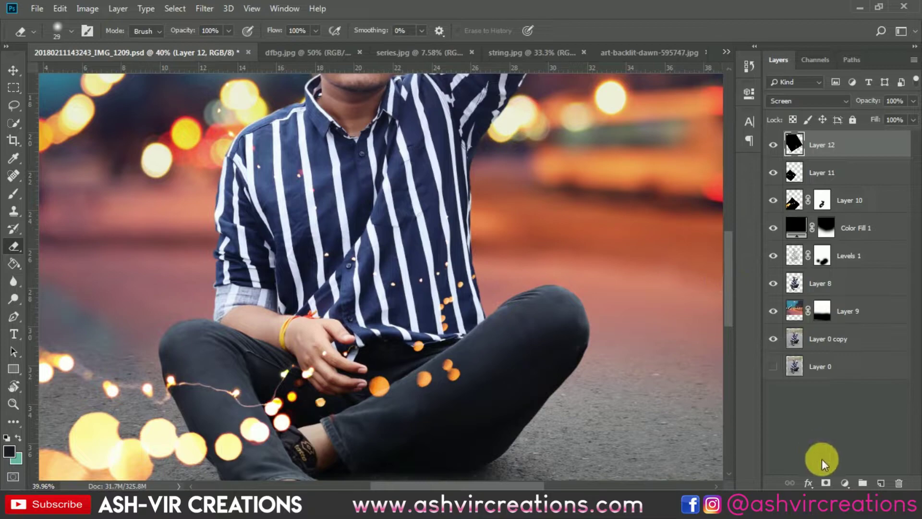
{"action": "left_click", "coordinate": [825, 483]}
Step: With a shrinking brush, paint out the orange dots on the upper and lower shirt
{"action": "left_click", "coordinate": [14, 197]}
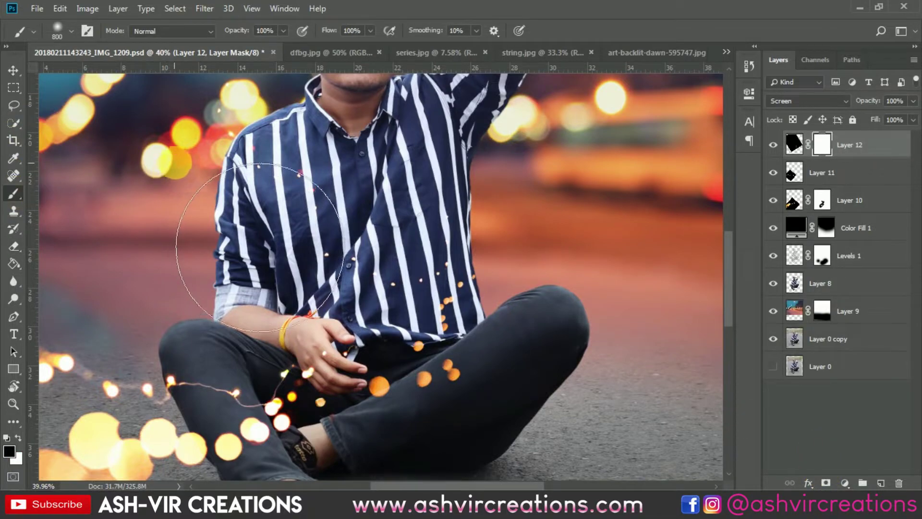
{"action": "key", "text": "bracketleft"}
{"action": "mouse_move", "coordinate": [281, 248]}
{"action": "left_mouse_down"}
{"action": "mouse_move", "coordinate": [312, 283]}
{"action": "mouse_move", "coordinate": [343, 285]}
{"action": "mouse_move", "coordinate": [314, 231]}
{"action": "left_mouse_up"}
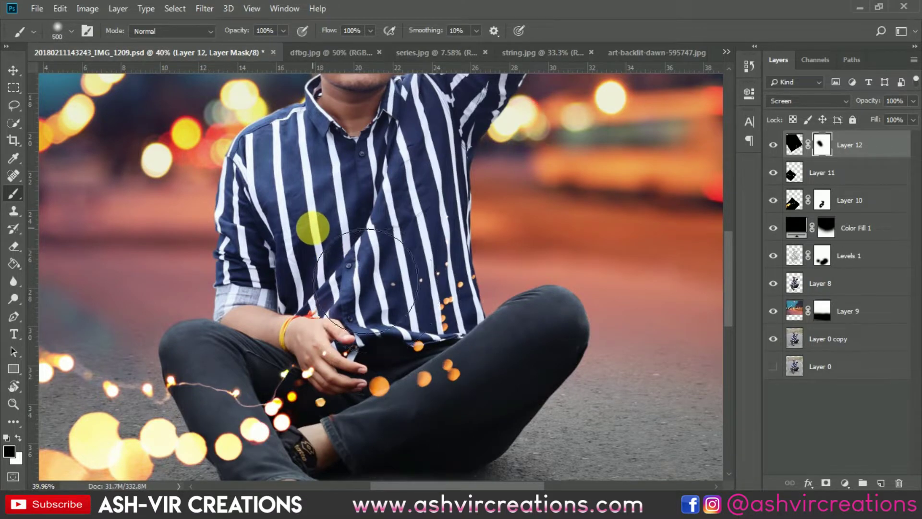
{"action": "key", "text": "bracketleft"}
{"action": "key", "text": "bracketleft"}
{"action": "key", "text": "bracketleft"}
{"action": "key", "text": "bracketleft"}
{"action": "key", "text": "bracketleft"}
{"action": "key", "text": "bracketleft"}
{"action": "key", "text": "bracketleft"}
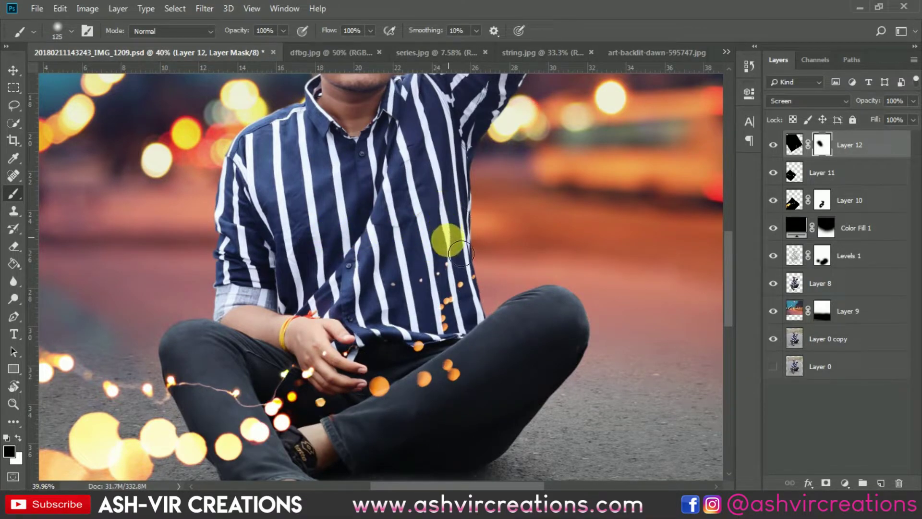
{"action": "mouse_move", "coordinate": [460, 253]}
{"action": "left_mouse_down"}
{"action": "mouse_move", "coordinate": [448, 287]}
{"action": "mouse_move", "coordinate": [424, 298]}
{"action": "mouse_move", "coordinate": [394, 291]}
{"action": "mouse_move", "coordinate": [487, 241]}
{"action": "mouse_move", "coordinate": [342, 252]}
{"action": "left_mouse_up"}
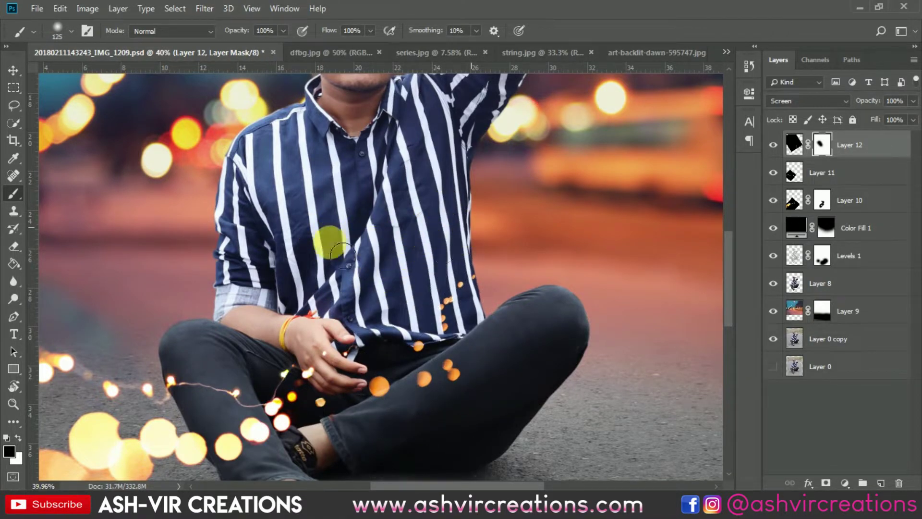
{"action": "scroll", "coordinate": [323, 148], "scroll_direction": "up", "scroll_amount": 5}
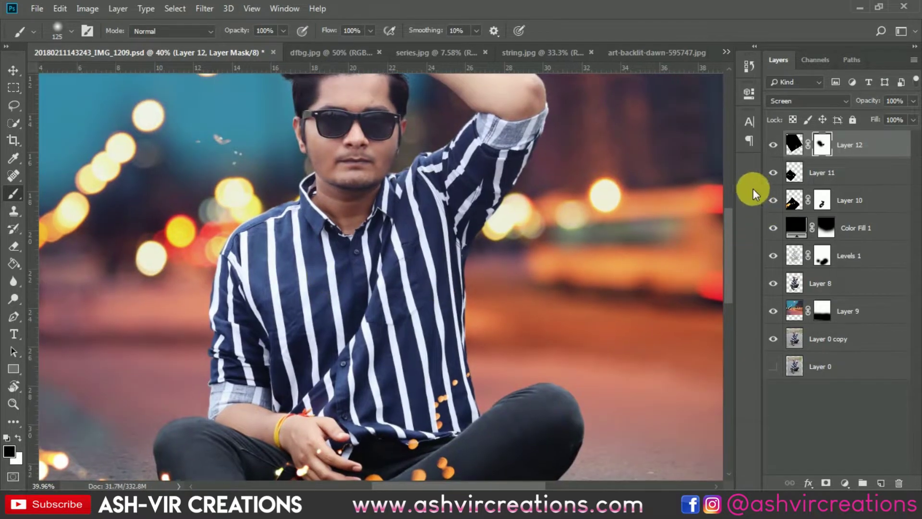
{"action": "scroll", "coordinate": [505, 189], "scroll_direction": "down", "scroll_amount": 3}
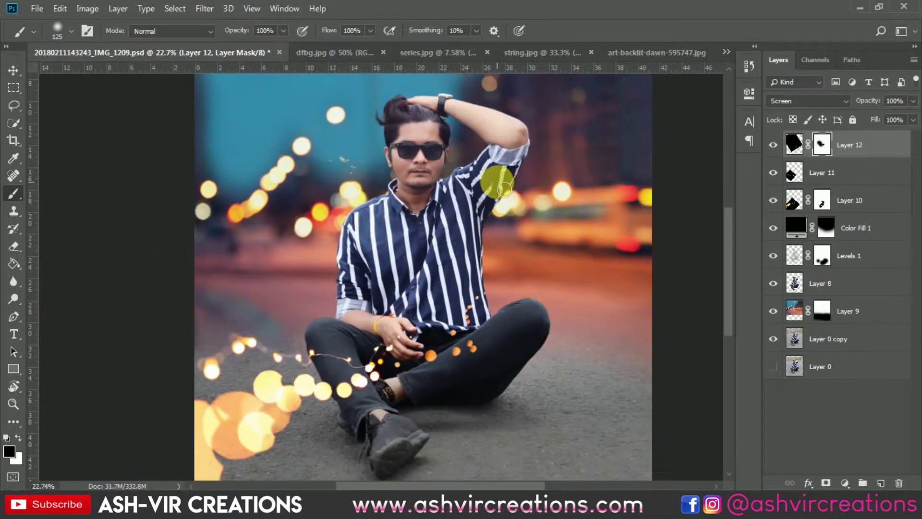
Step: Mask the remaining stray dots around the upper body with a large brush and check the result
{"action": "key", "text": "bracketright"}
{"action": "key", "text": "bracketright"}
{"action": "key", "text": "bracketright"}
{"action": "key", "text": "bracketright"}
{"action": "key", "text": "bracketright"}
{"action": "key", "text": "bracketright"}
{"action": "key", "text": "bracketright"}
{"action": "key", "text": "bracketright"}
{"action": "key", "text": "bracketright"}
{"action": "key", "text": "bracketright"}
{"action": "key", "text": "bracketright"}
{"action": "key", "text": "bracketright"}
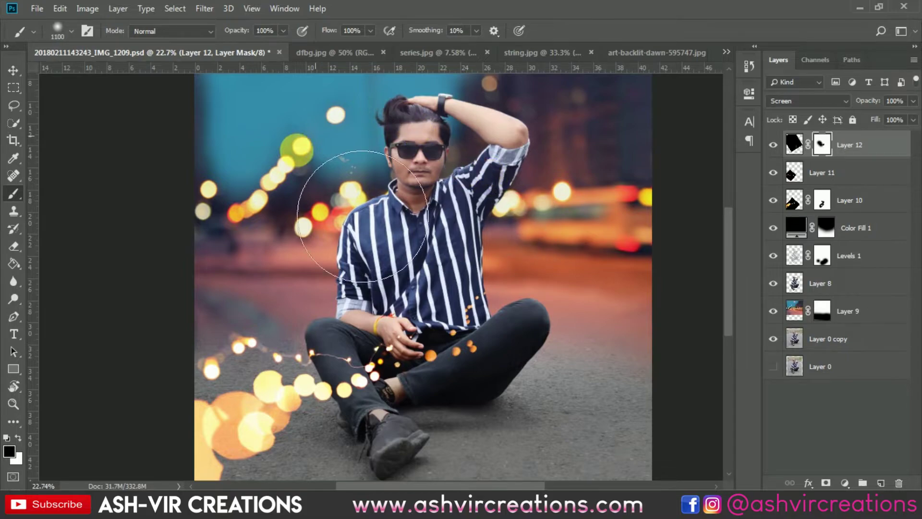
{"action": "left_click_drag", "start_coordinate": [497, 201], "coordinate": [567, 183]}
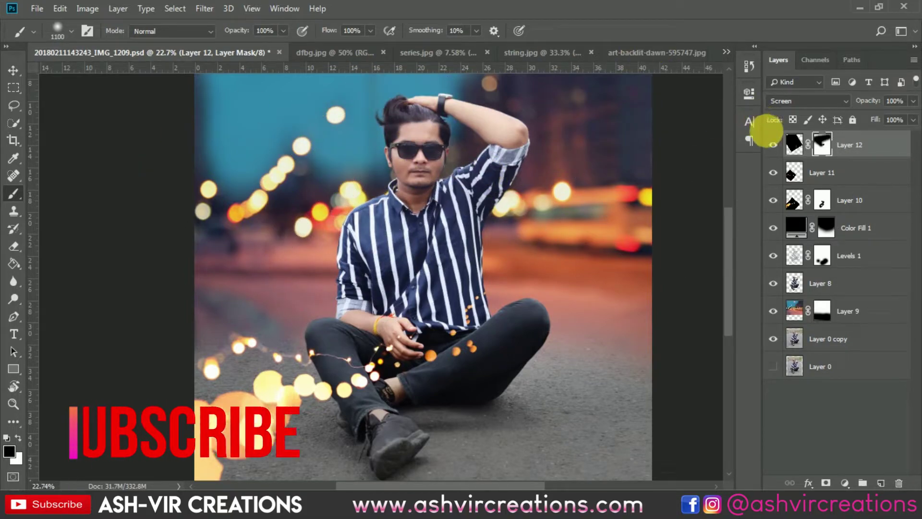
{"action": "left_click", "coordinate": [774, 145]}
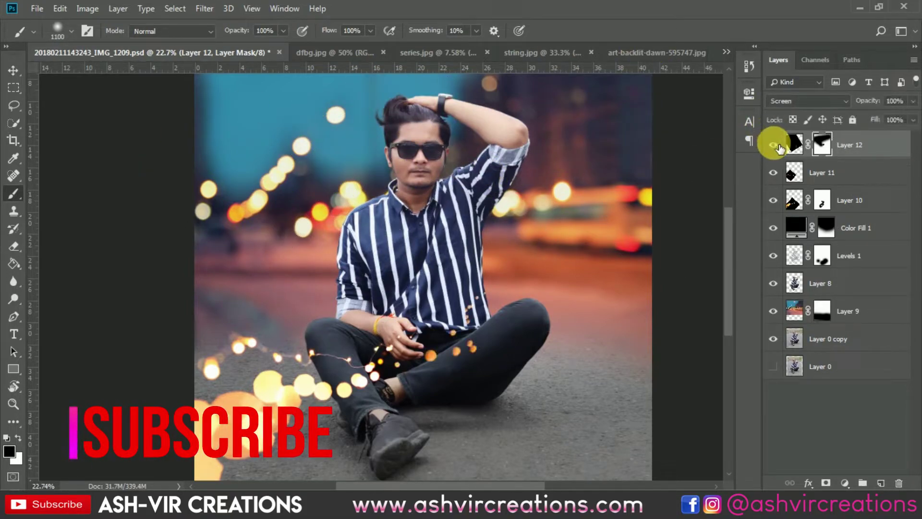
{"action": "left_click", "coordinate": [773, 145]}
{"action": "left_click", "coordinate": [773, 145]}
{"action": "key", "text": "v"}
{"action": "scroll", "coordinate": [525, 252], "scroll_direction": "down", "scroll_amount": 1}
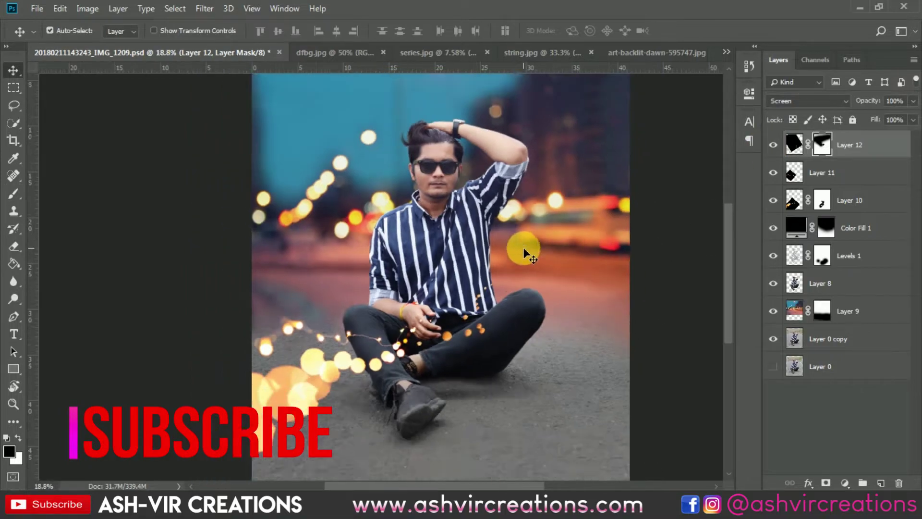
{"action": "scroll", "coordinate": [524, 252], "scroll_direction": "down", "scroll_amount": 1}
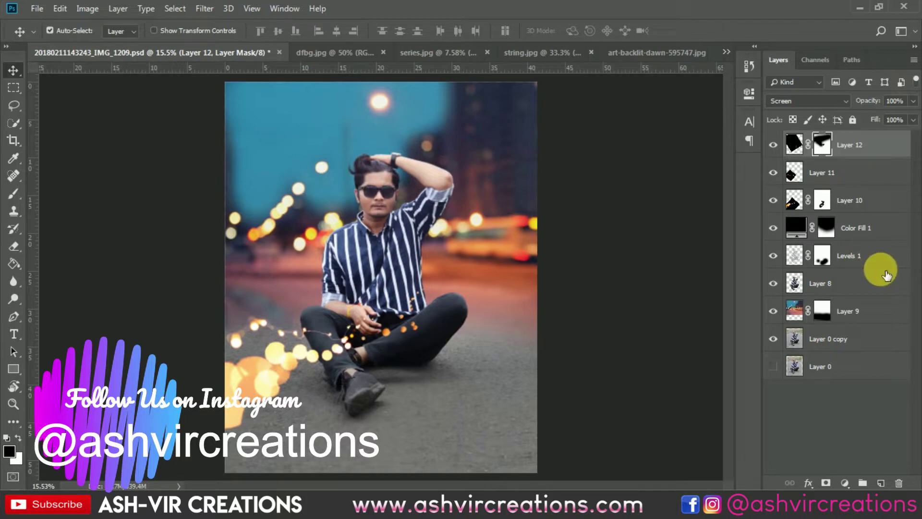
Step: Add a Hue/Saturation adjustment above Layer 9 with Reds saturation sampled from the road, set to -17
{"action": "left_click", "coordinate": [868, 312]}
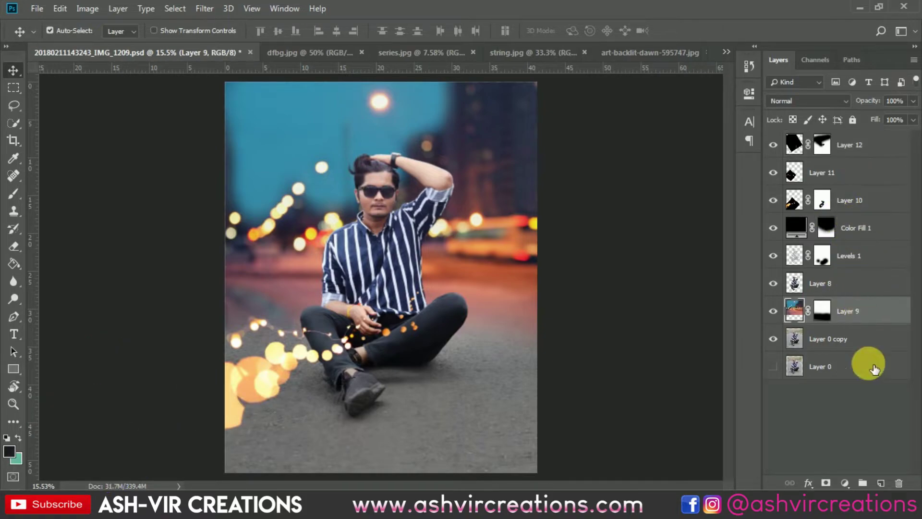
{"action": "left_click", "coordinate": [846, 481]}
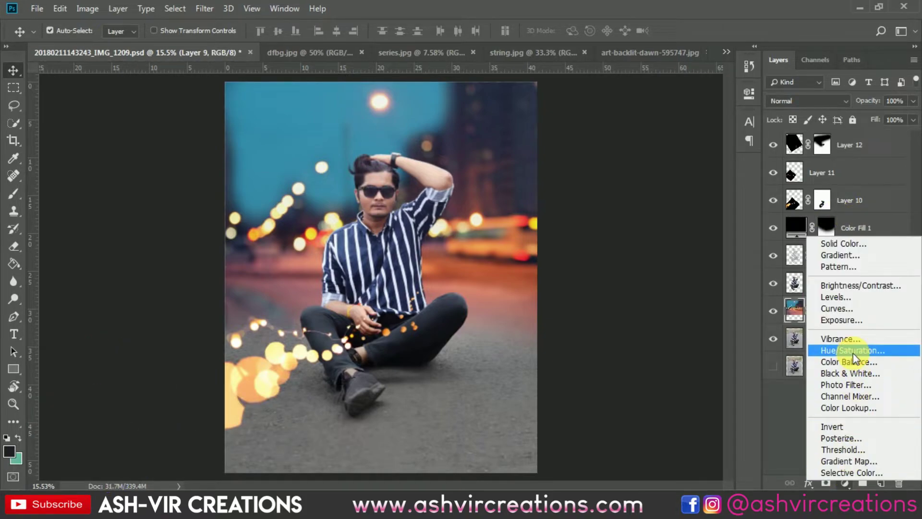
{"action": "left_click", "coordinate": [853, 353]}
{"action": "left_click", "coordinate": [557, 151]}
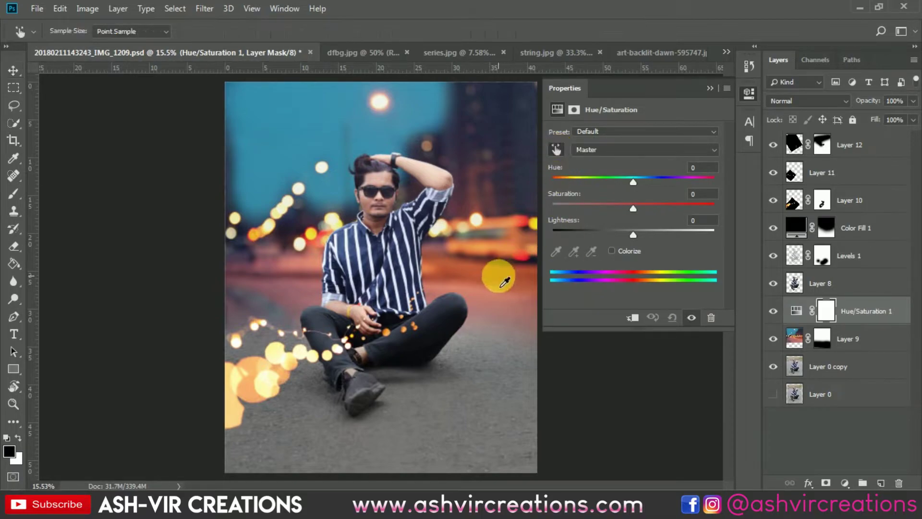
{"action": "left_click", "coordinate": [497, 275]}
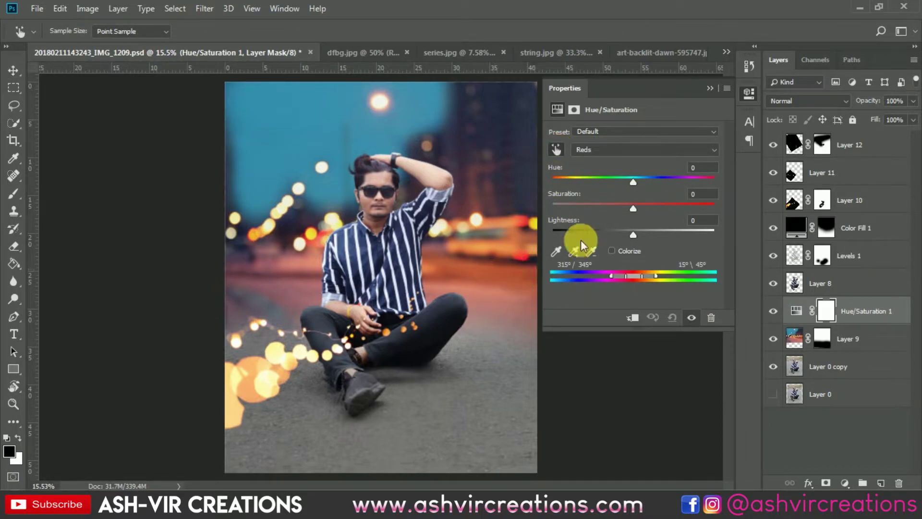
{"action": "mouse_move", "coordinate": [630, 202]}
{"action": "left_mouse_down"}
{"action": "mouse_move", "coordinate": [605, 204]}
{"action": "mouse_move", "coordinate": [636, 206]}
{"action": "mouse_move", "coordinate": [549, 201]}
{"action": "mouse_move", "coordinate": [647, 206]}
{"action": "mouse_move", "coordinate": [621, 205]}
{"action": "left_mouse_up"}
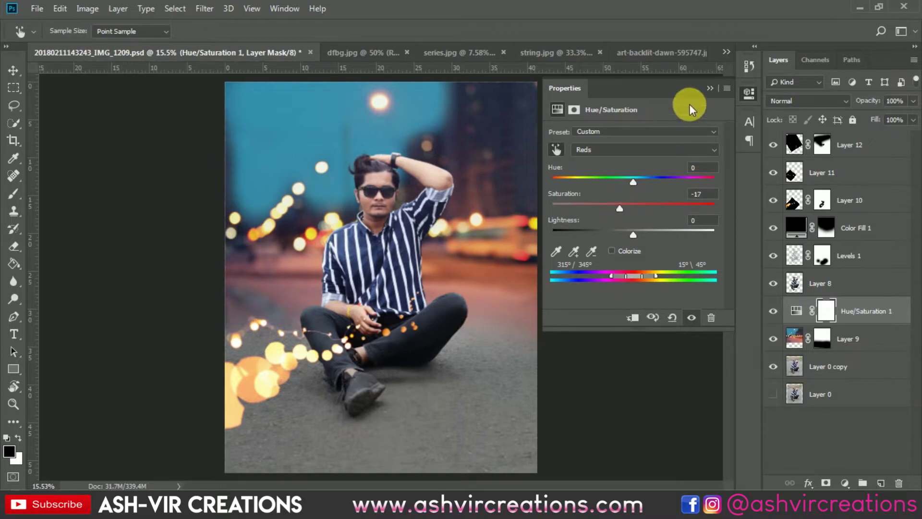
Step: Clip the Hue/Saturation adjustment to Layer 9 and compare it on and off
{"action": "left_click", "coordinate": [711, 87]}
{"action": "left_click", "coordinate": [774, 312]}
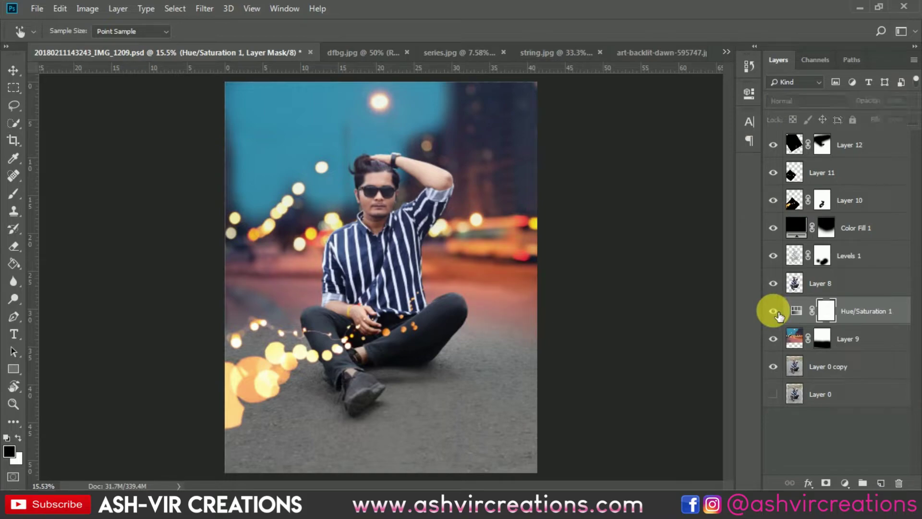
{"action": "left_click", "coordinate": [864, 327]}
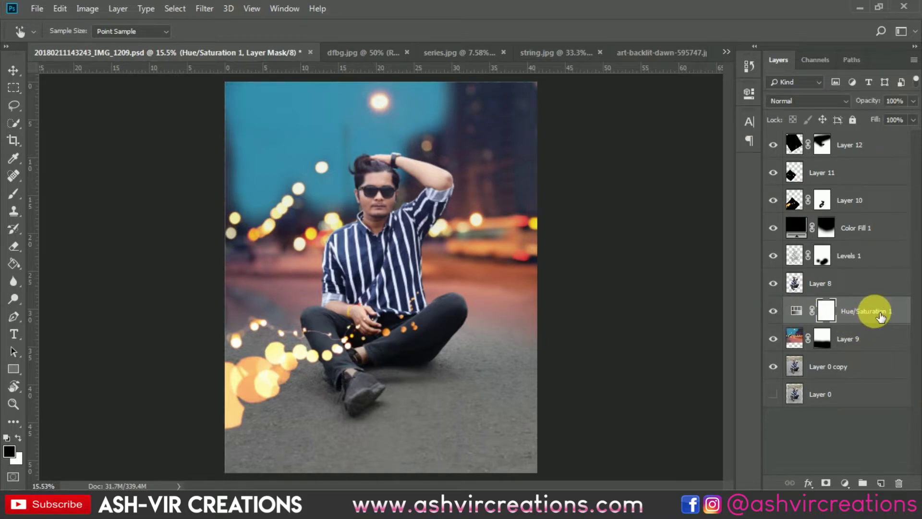
{"action": "right_click", "coordinate": [881, 317]}
{"action": "left_click", "coordinate": [747, 233]}
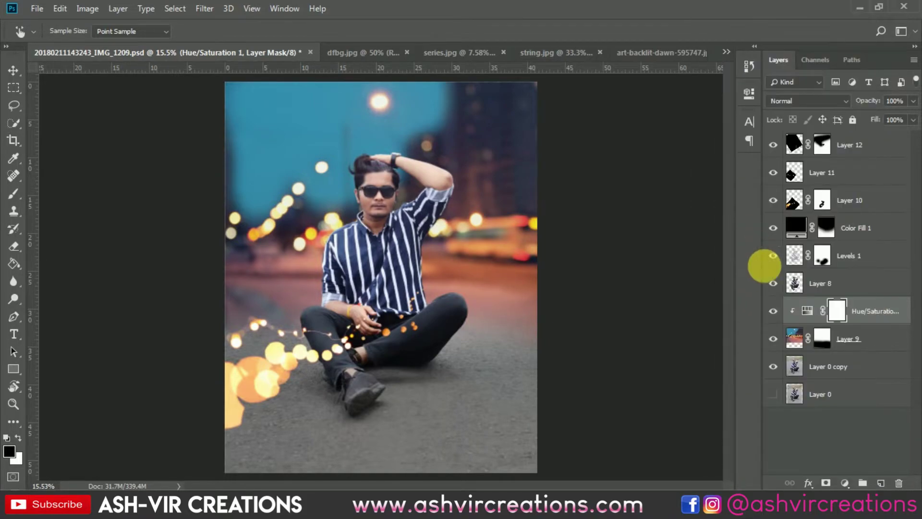
{"action": "left_click", "coordinate": [774, 311]}
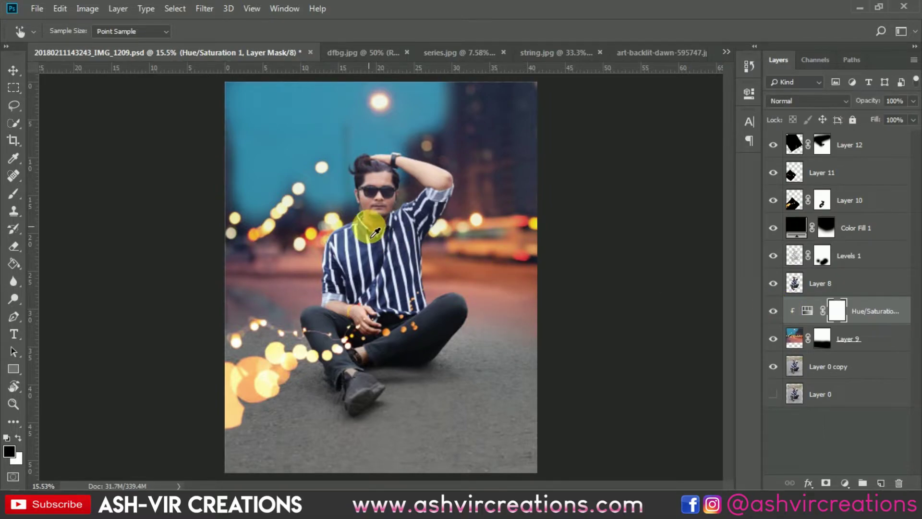
{"action": "key", "text": "v"}
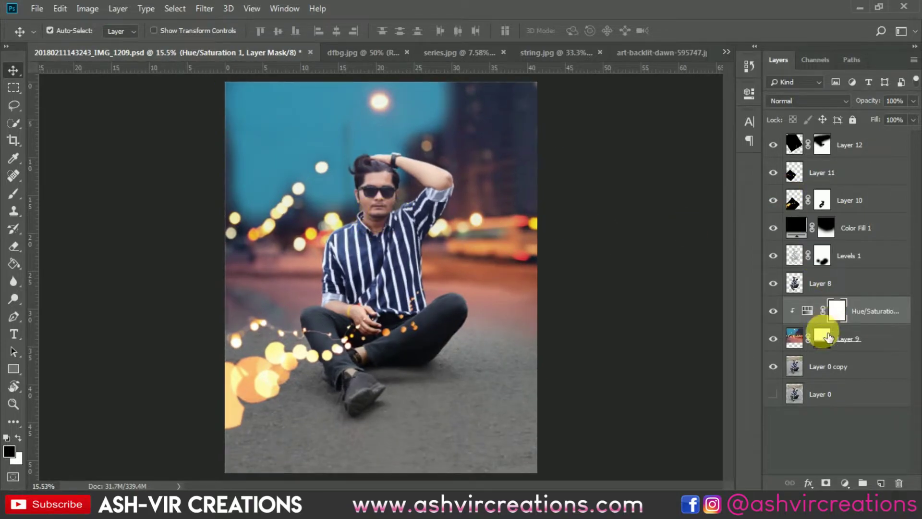
Step: Select the layer range from Layer 0 copy upward, then settle on Layer 12 alone
{"action": "left_click", "coordinate": [831, 366]}
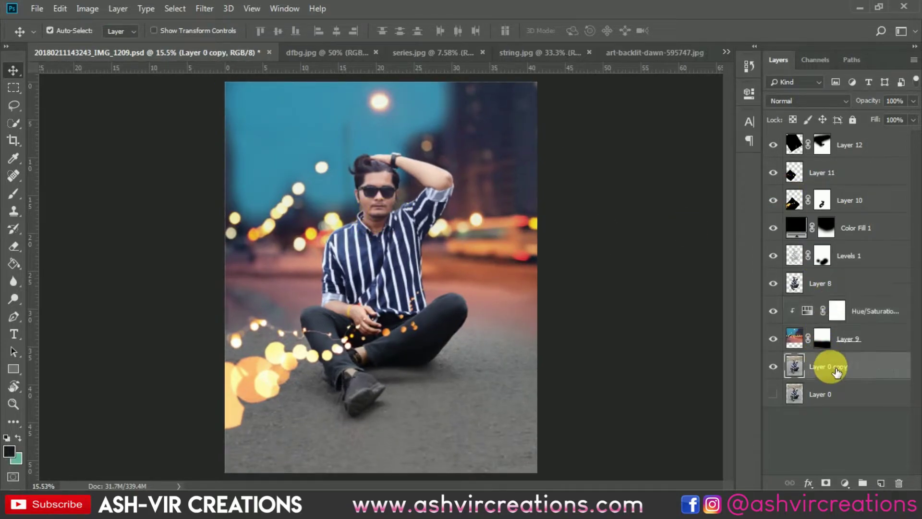
{"action": "left_click", "coordinate": [853, 154], "text": "shift"}
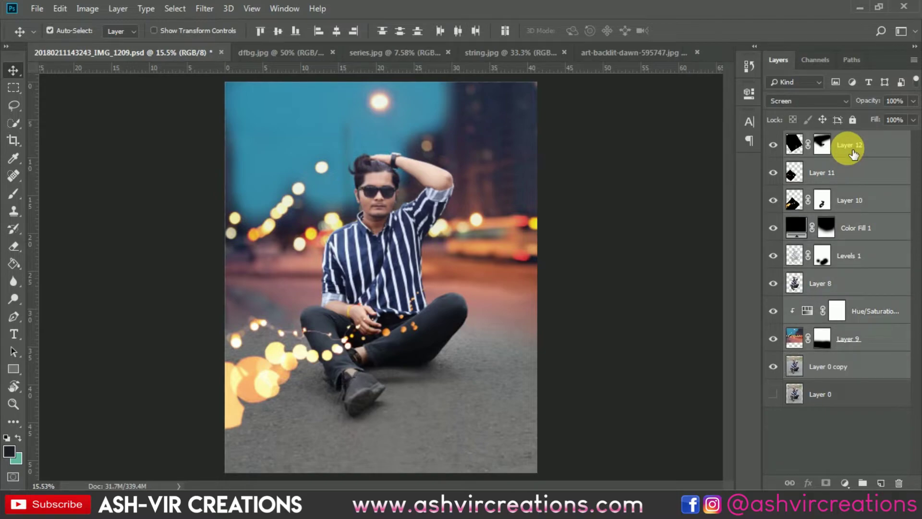
{"action": "right_click", "coordinate": [851, 152]}
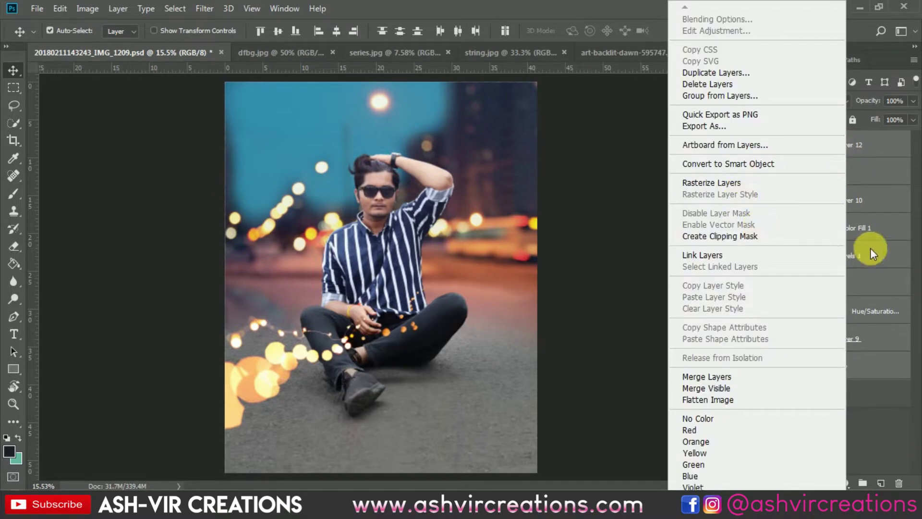
{"action": "left_click", "coordinate": [874, 165]}
{"action": "left_click", "coordinate": [889, 150]}
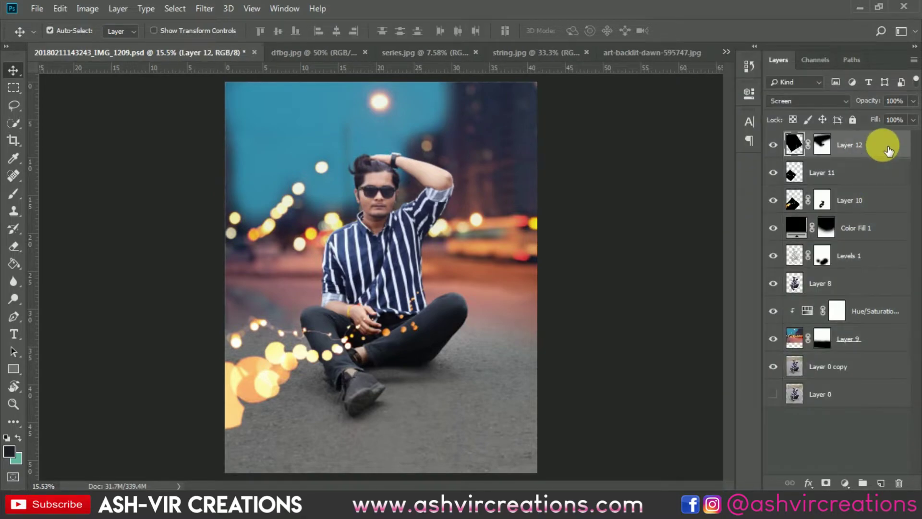
Step: Place the 1 (7).jpg bokeh image into the portrait and blend it in Screen mode
{"action": "left_click", "coordinate": [37, 8]}
{"action": "left_click", "coordinate": [48, 36]}
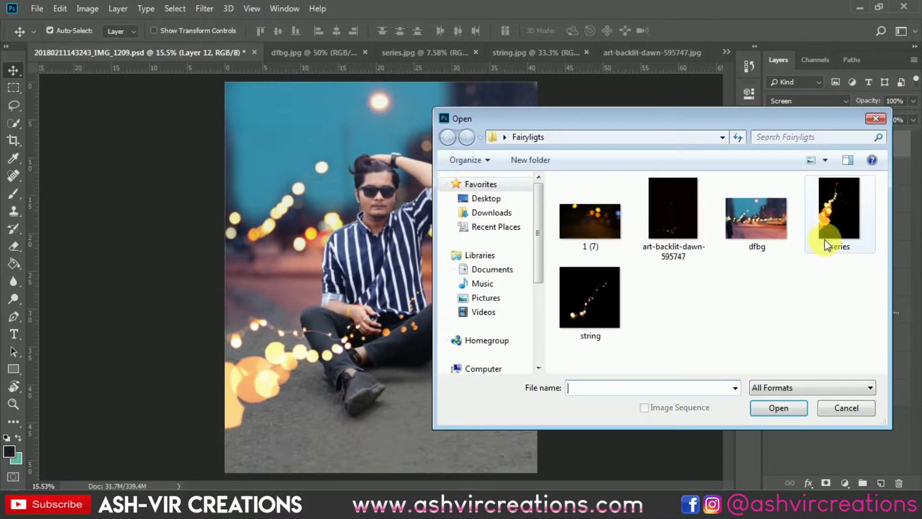
{"action": "double_click", "coordinate": [582, 256]}
{"action": "left_click", "coordinate": [480, 203]}
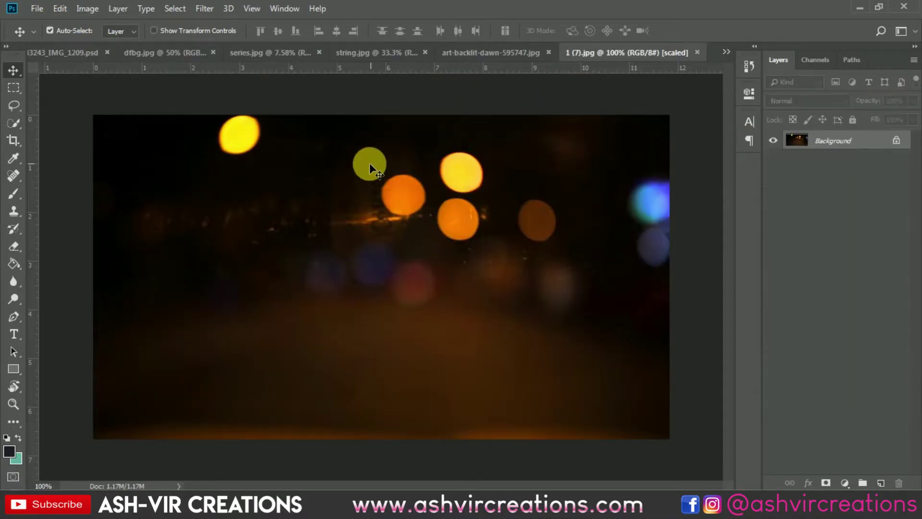
{"action": "left_click_drag", "start_coordinate": [62, 56], "coordinate": [524, 167]}
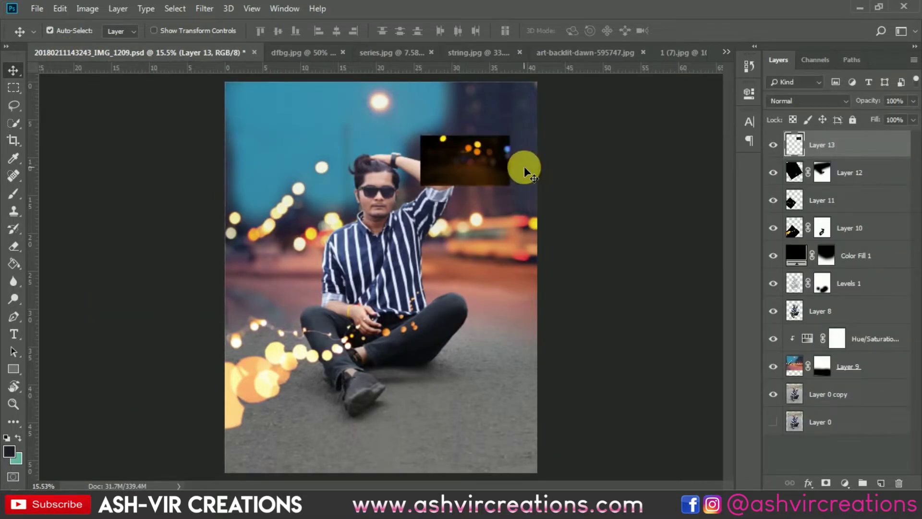
{"action": "left_click", "coordinate": [782, 107]}
{"action": "left_click", "coordinate": [786, 212]}
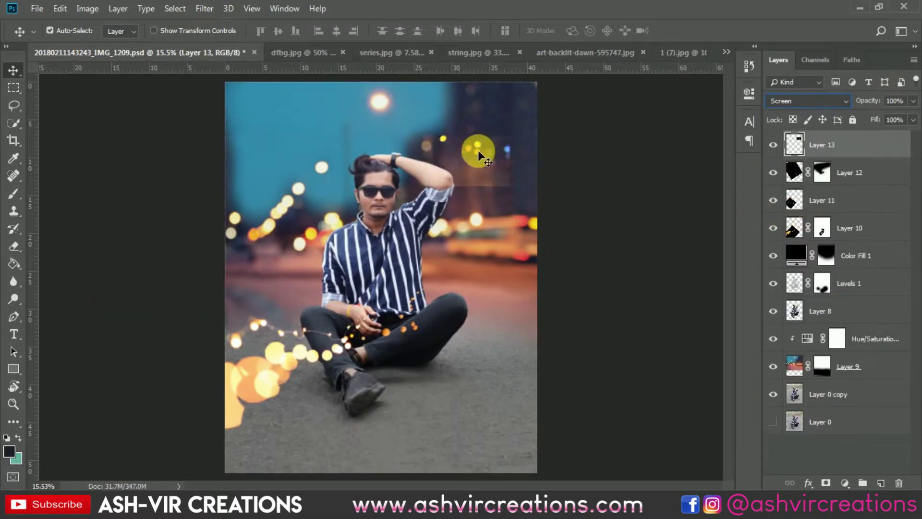
Step: Darken the bokeh layer with Levels by raising its black input level
{"action": "key", "text": "ctrl+l"}
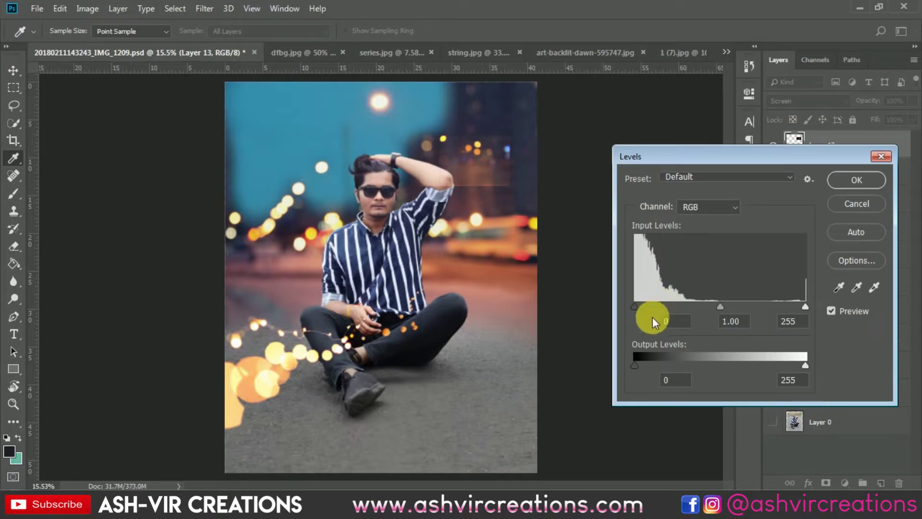
{"action": "left_click_drag", "start_coordinate": [635, 306], "coordinate": [672, 303]}
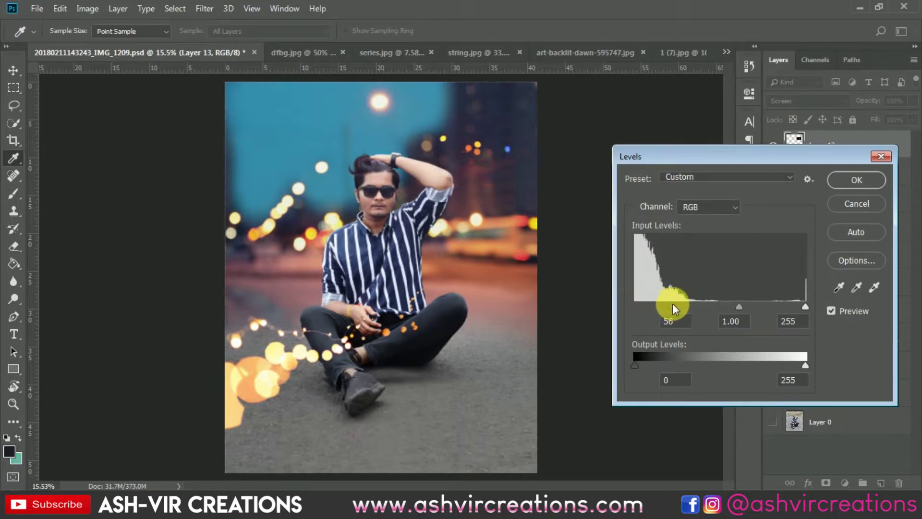
{"action": "left_click", "coordinate": [827, 180]}
{"action": "key", "text": "v"}
{"action": "scroll", "coordinate": [499, 169], "scroll_direction": "up", "scroll_amount": 3, "text": "alt"}
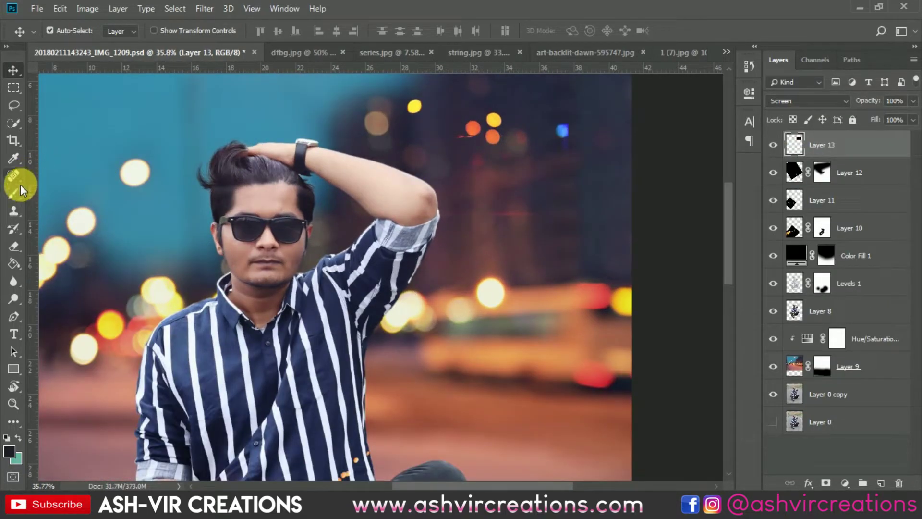
Step: Set the Eraser to 180 px and erase the bokeh near the raised arm
{"action": "left_click", "coordinate": [14, 246]}
{"action": "right_click", "coordinate": [400, 227]}
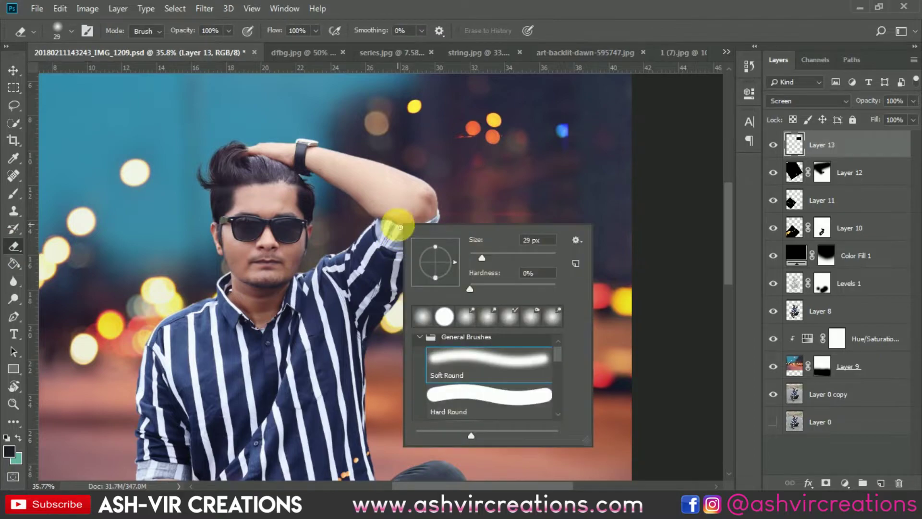
{"action": "left_click", "coordinate": [532, 257]}
{"action": "key", "text": "Return"}
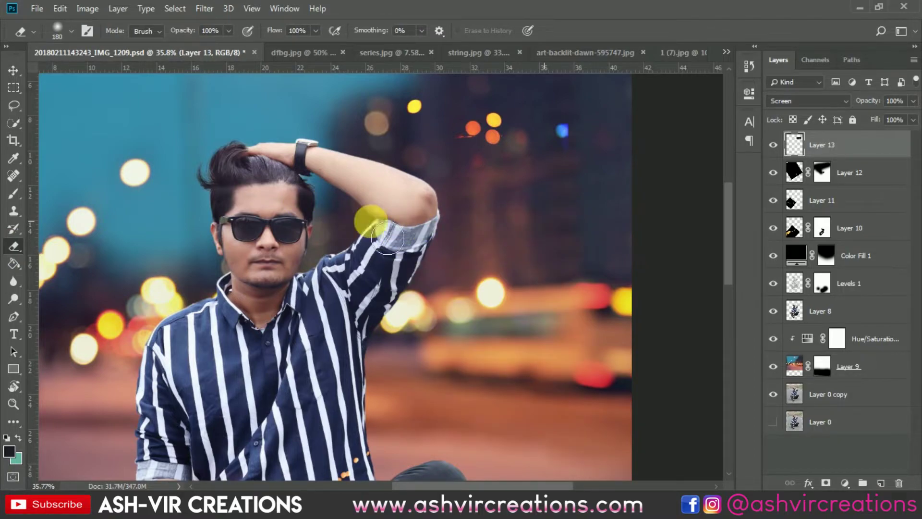
{"action": "left_click", "coordinate": [770, 149]}
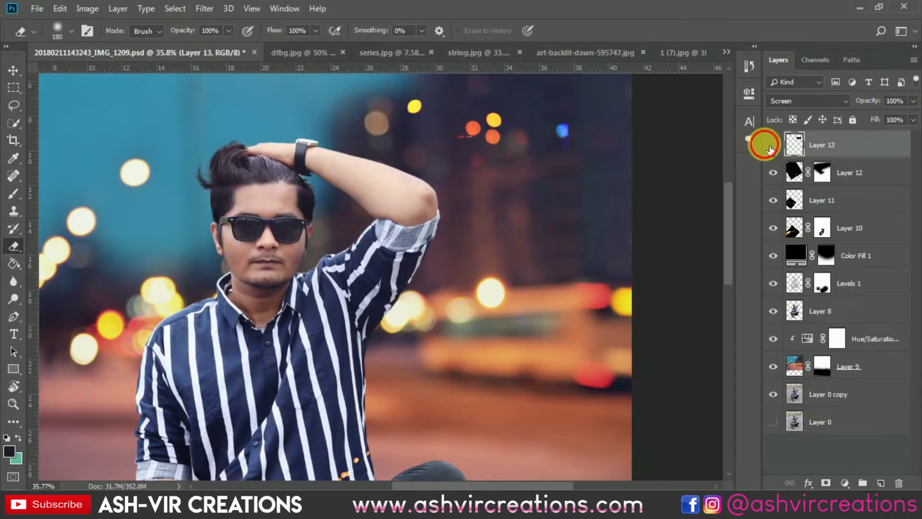
Step: Shift the bokeh dots down-right and lower the layer's opacity to 44%
{"action": "key", "text": "v"}
{"action": "mouse_move", "coordinate": [539, 128]}
{"action": "left_mouse_down"}
{"action": "mouse_move", "coordinate": [596, 216]}
{"action": "mouse_move", "coordinate": [612, 205]}
{"action": "mouse_move", "coordinate": [558, 201]}
{"action": "mouse_move", "coordinate": [650, 266]}
{"action": "mouse_move", "coordinate": [642, 206]}
{"action": "mouse_move", "coordinate": [599, 221]}
{"action": "left_mouse_up"}
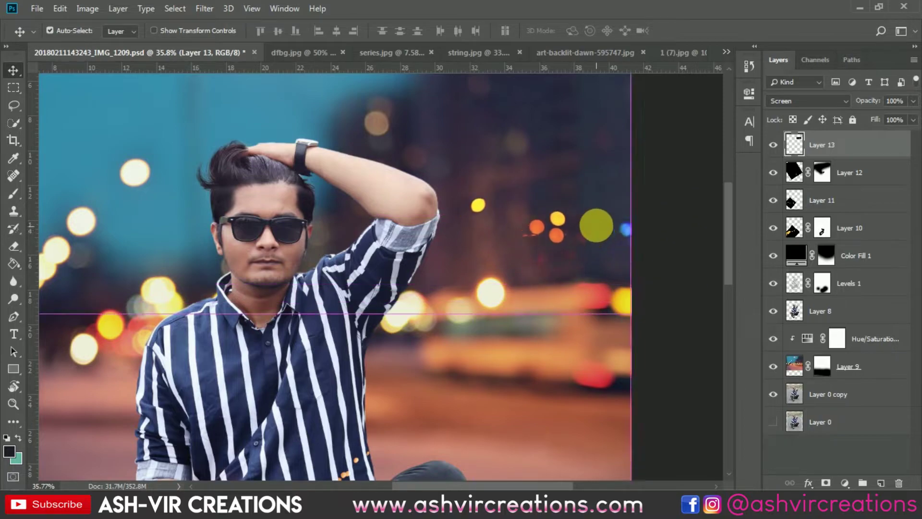
{"action": "left_click_drag", "start_coordinate": [873, 106], "coordinate": [832, 112]}
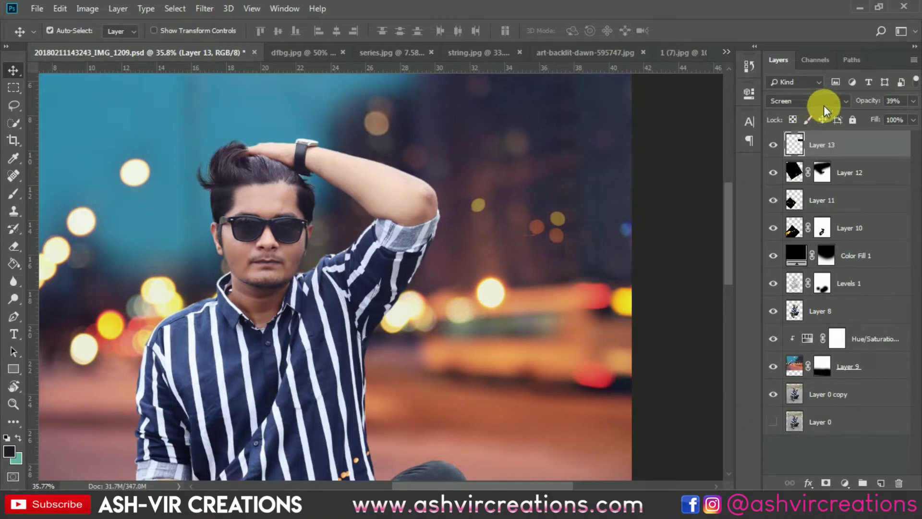
{"action": "left_click_drag", "start_coordinate": [875, 103], "coordinate": [882, 105]}
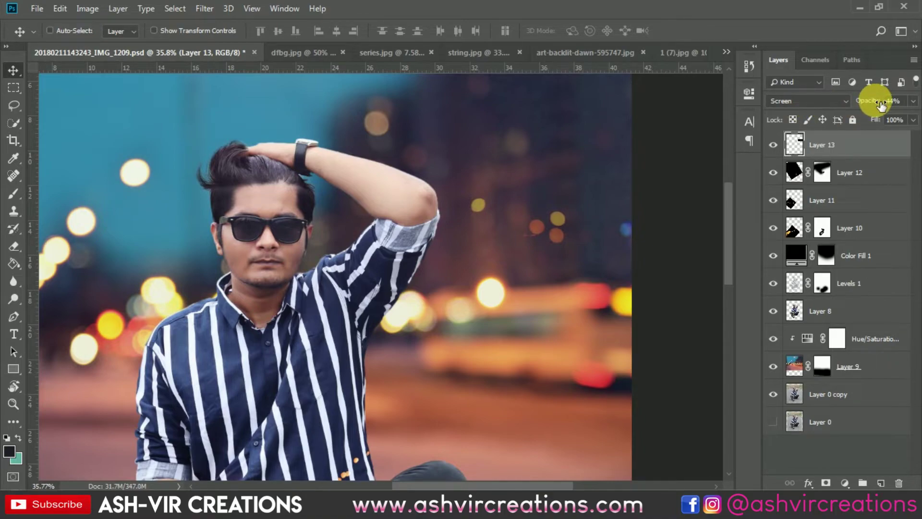
{"action": "key", "text": "ctrl+0"}
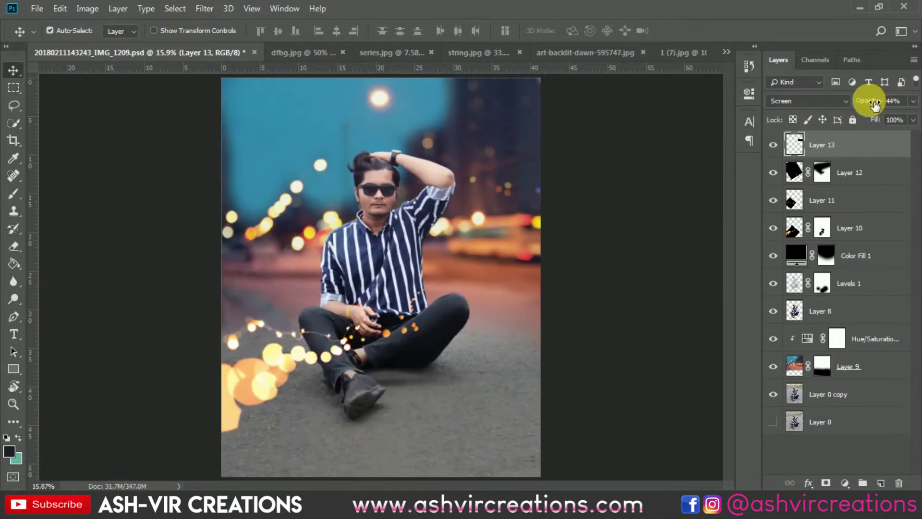
{"action": "left_click", "coordinate": [840, 385]}
Step: Merge all layers from Layer 13 down to Layer 0 copy into a single Layer 13
{"action": "left_click", "coordinate": [872, 149], "text": "shift"}
{"action": "right_click", "coordinate": [872, 149]}
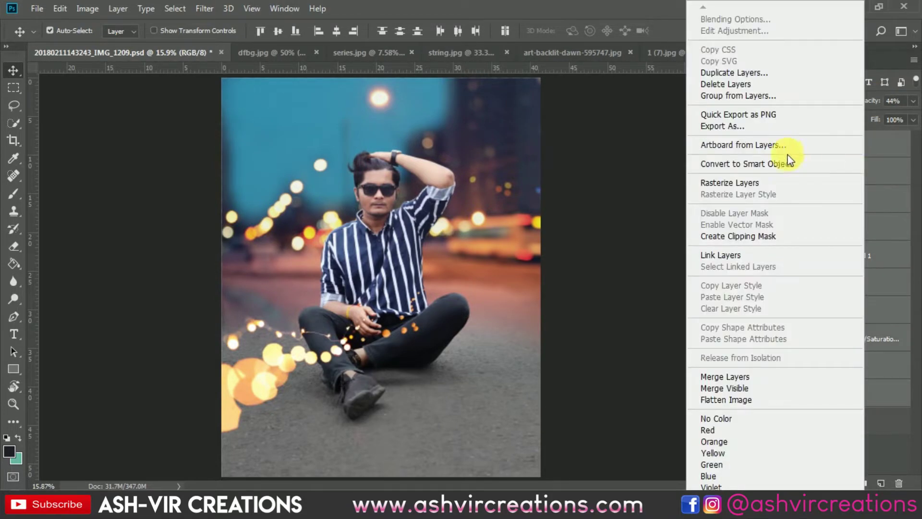
{"action": "left_click", "coordinate": [734, 378]}
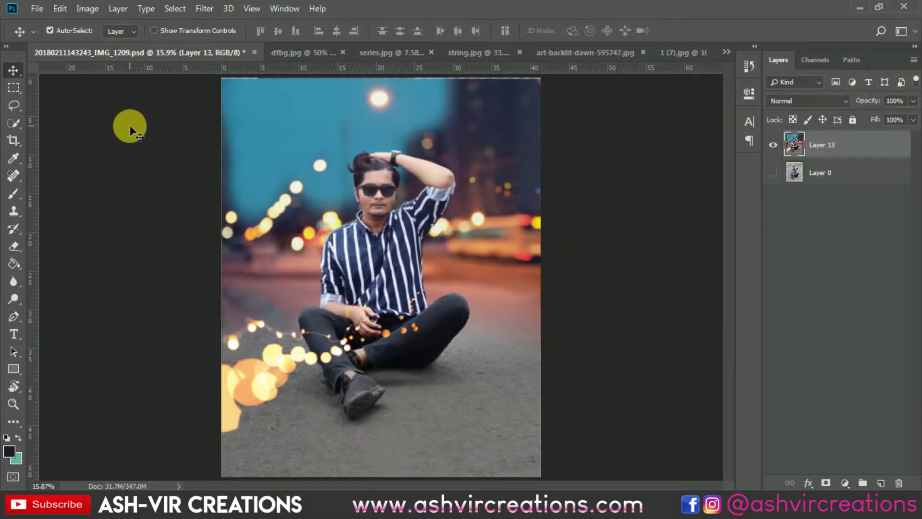
{"action": "scroll", "coordinate": [314, 183], "scroll_direction": "up", "scroll_amount": 5}
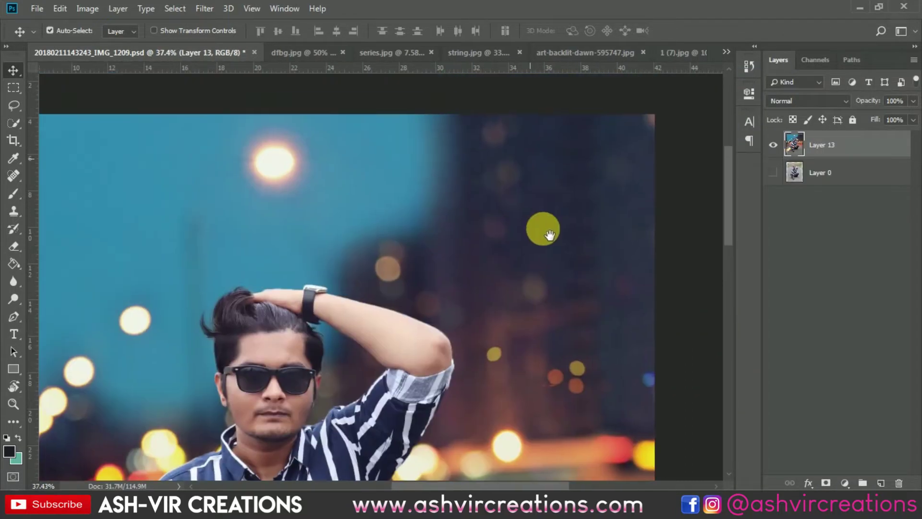
{"action": "scroll", "coordinate": [543, 228], "scroll_direction": "down", "scroll_amount": 5}
Step: Crop the photo to a 4:5 frame
{"action": "key", "text": "c"}
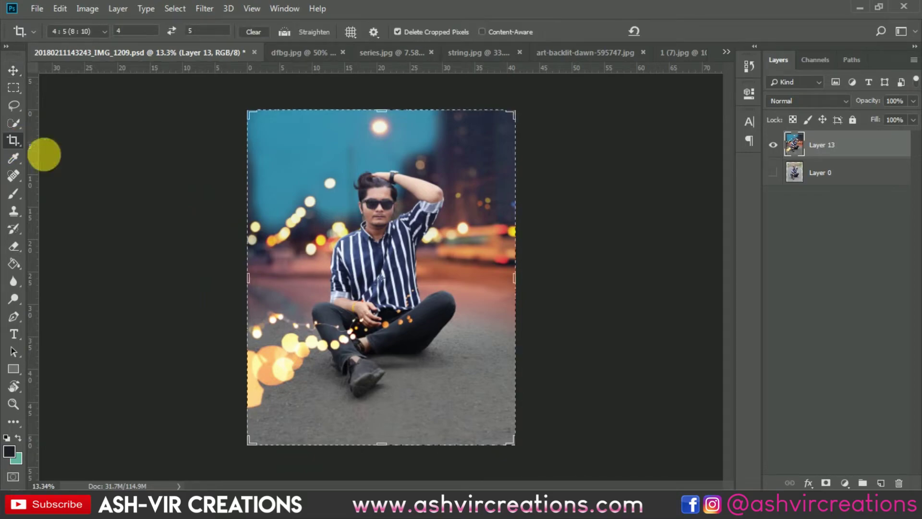
{"action": "key", "text": "Return"}
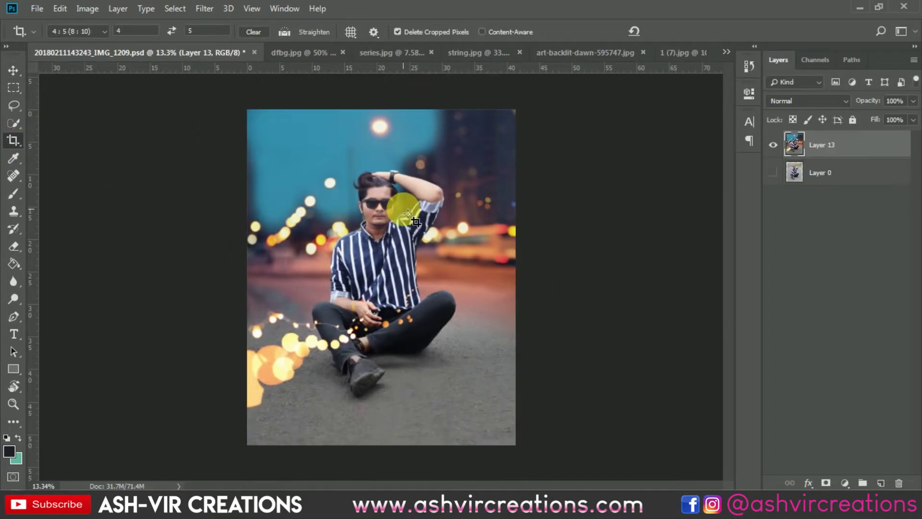
{"action": "key", "text": "v"}
{"action": "scroll", "coordinate": [211, 183], "scroll_direction": "up", "scroll_amount": 2}
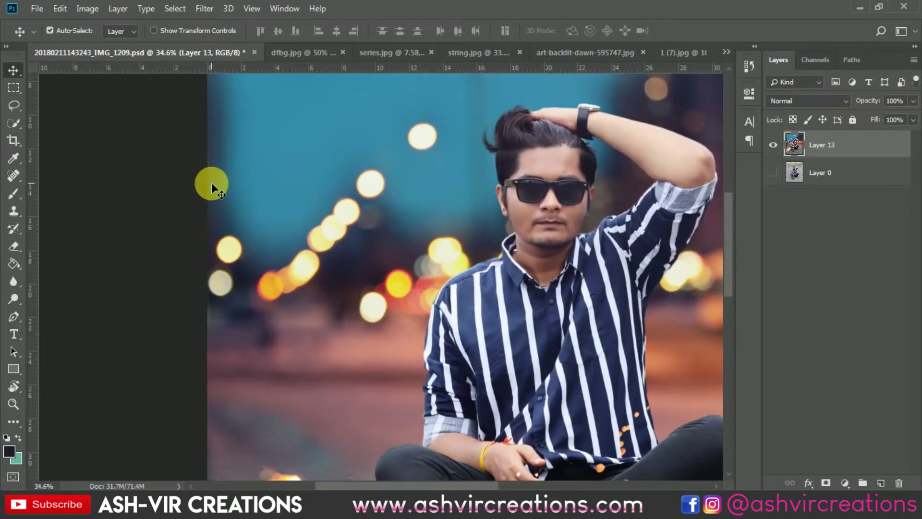
{"action": "scroll", "coordinate": [211, 181], "scroll_direction": "down", "scroll_amount": 3}
{"action": "scroll", "coordinate": [212, 178], "scroll_direction": "up", "scroll_amount": 1}
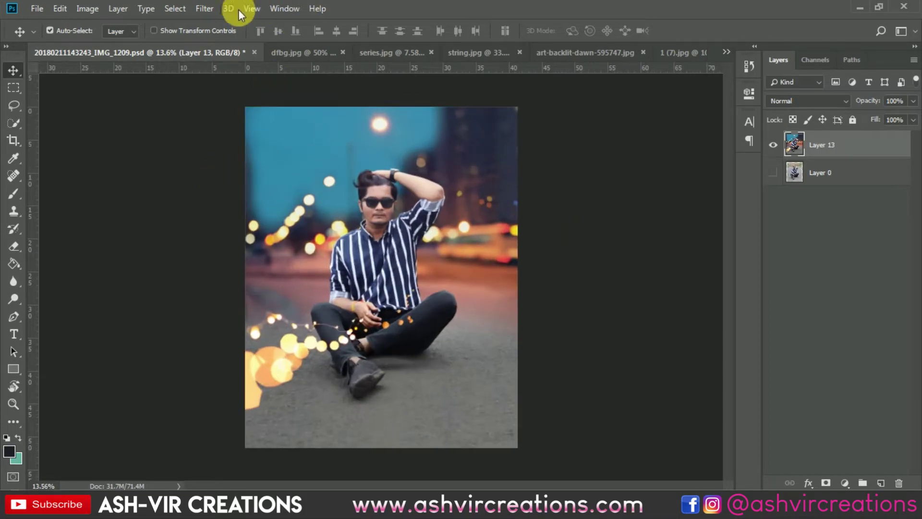
{"action": "left_click", "coordinate": [205, 9]}
Step: Open the Camera Raw filter, check its effects settings, and cancel without applying
{"action": "left_click", "coordinate": [234, 90]}
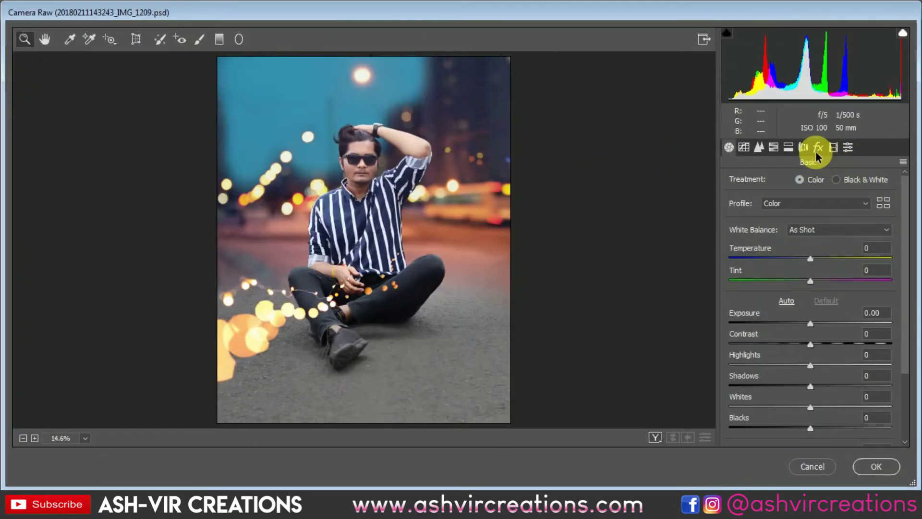
{"action": "left_click", "coordinate": [818, 152]}
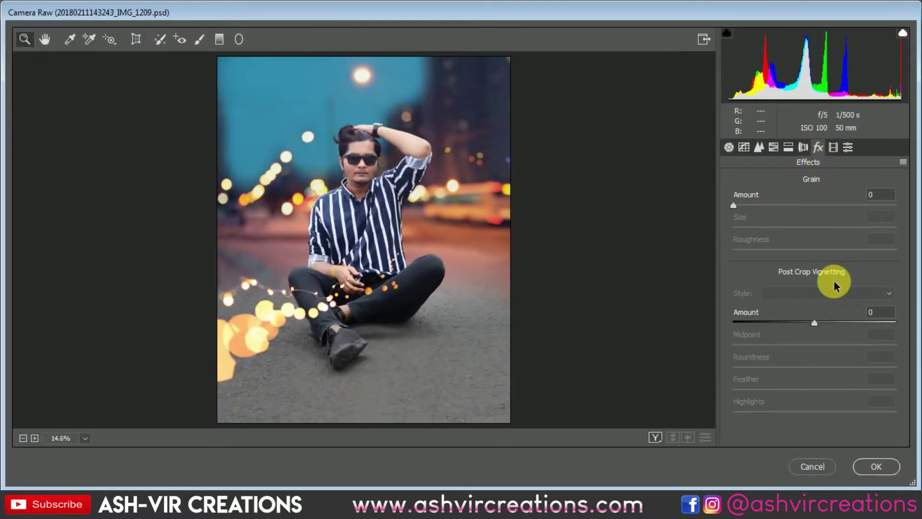
{"action": "left_click", "coordinate": [816, 467]}
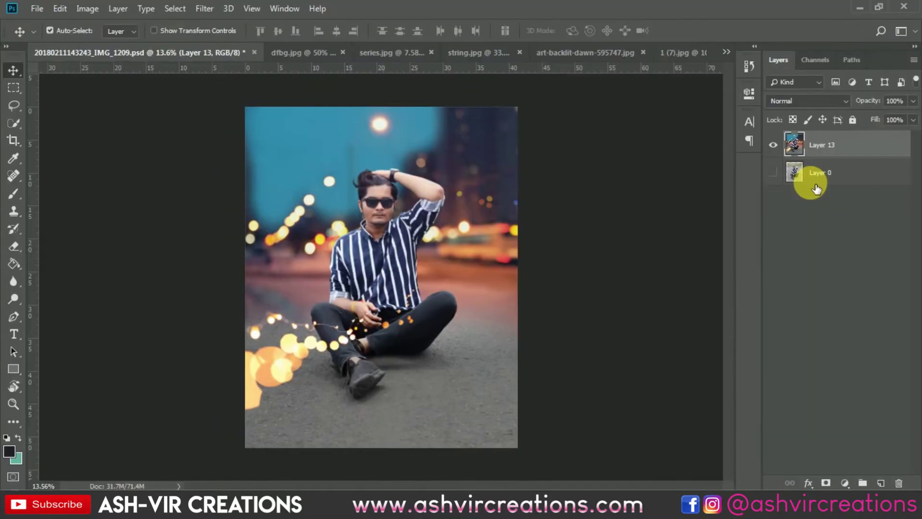
Step: Duplicate Layer 13 as Layer 13 copy, declining an accidental delete prompt
{"action": "right_click", "coordinate": [839, 152]}
{"action": "left_click", "coordinate": [734, 79]}
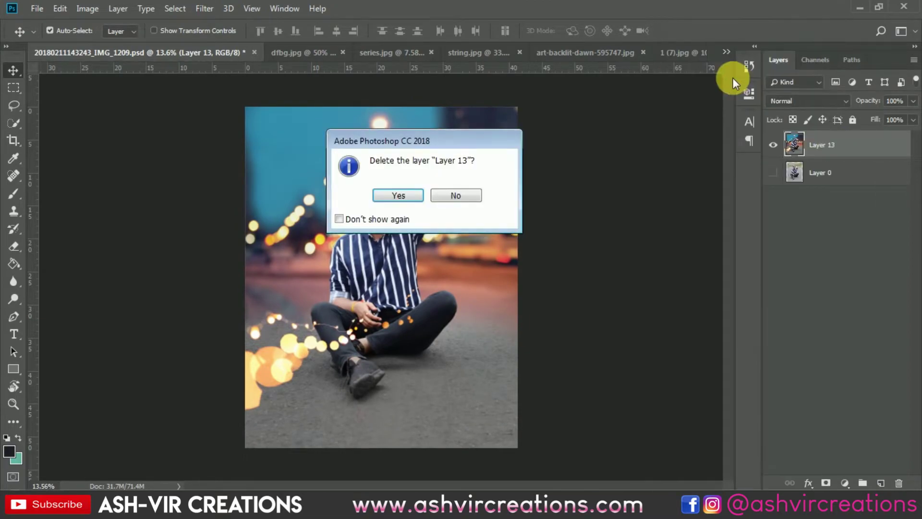
{"action": "left_click", "coordinate": [474, 194]}
{"action": "right_click", "coordinate": [881, 148]}
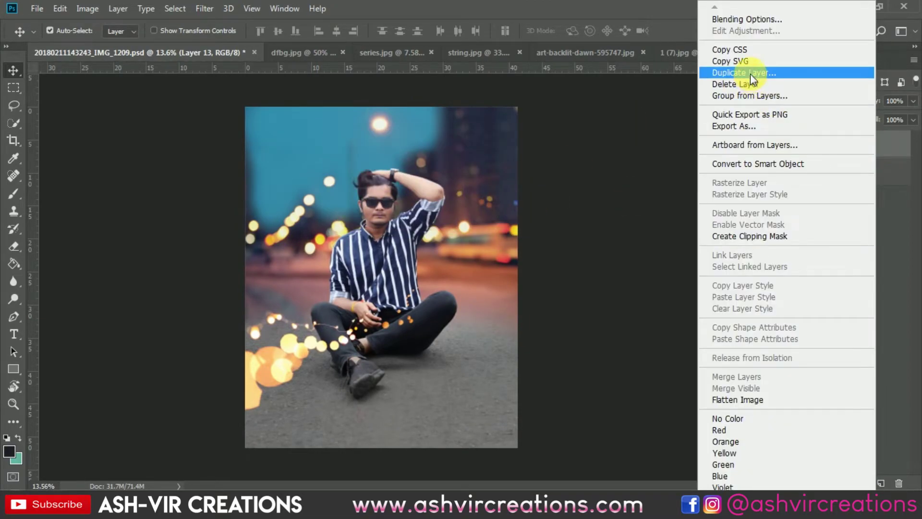
{"action": "left_click", "coordinate": [768, 75]}
{"action": "left_click", "coordinate": [572, 128]}
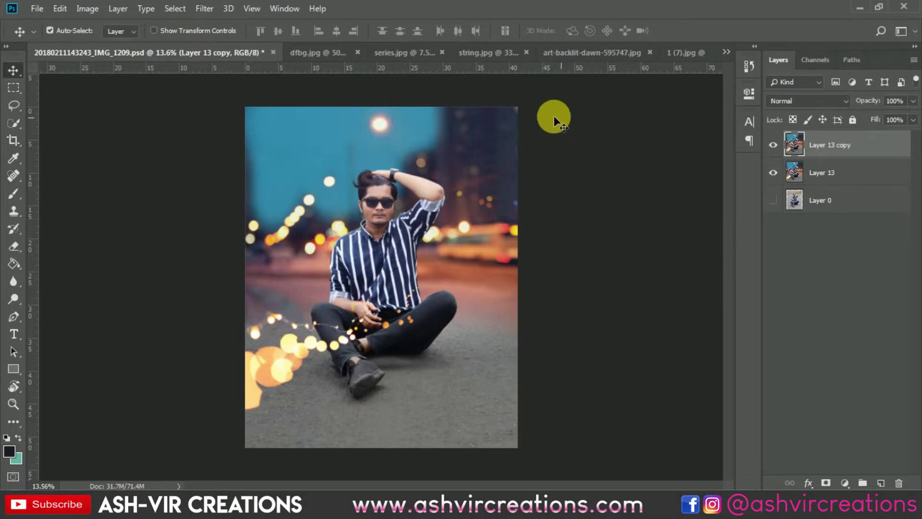
Step: Give Layer 13 copy a Camera Raw post-crop vignette, amount about -35, feather 73, then compare
{"action": "left_click", "coordinate": [205, 10]}
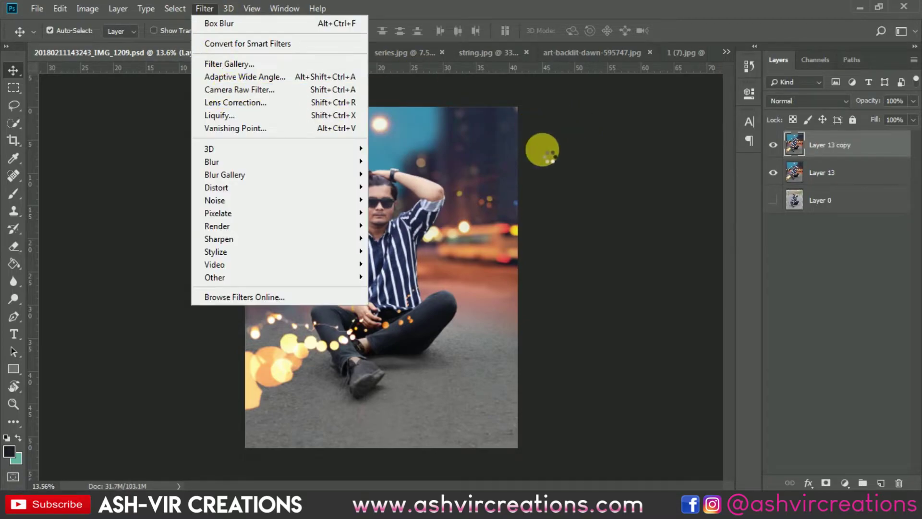
{"action": "key", "text": "shift+ctrl+a"}
{"action": "left_click", "coordinate": [819, 147]}
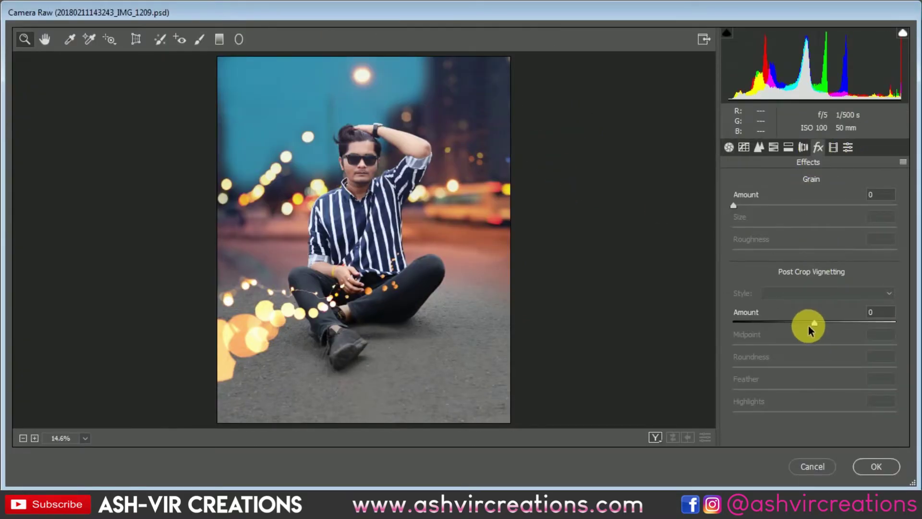
{"action": "left_click_drag", "start_coordinate": [810, 328], "coordinate": [807, 372]}
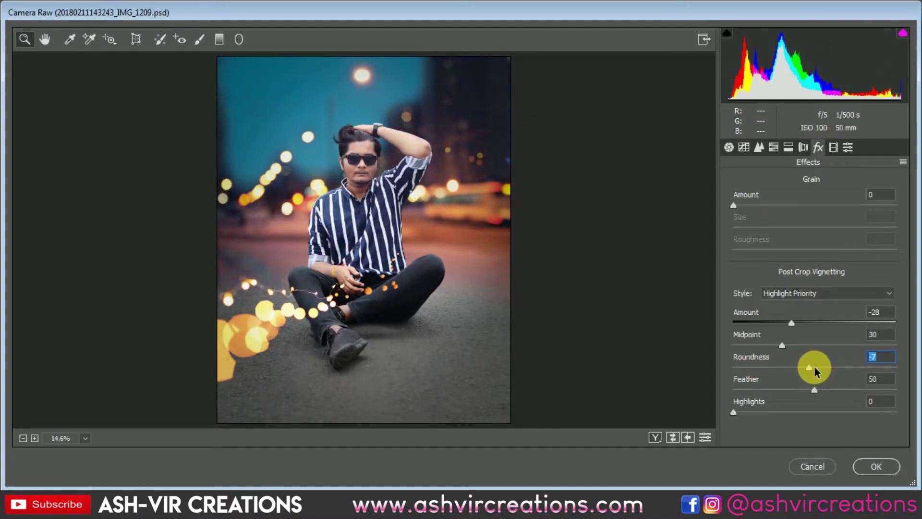
{"action": "left_click_drag", "start_coordinate": [817, 391], "coordinate": [850, 392]}
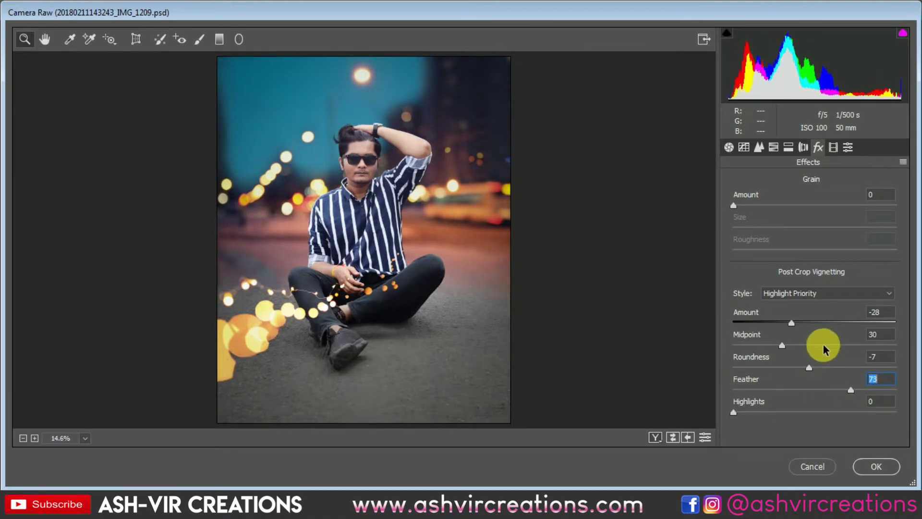
{"action": "left_click_drag", "start_coordinate": [792, 323], "coordinate": [784, 324]}
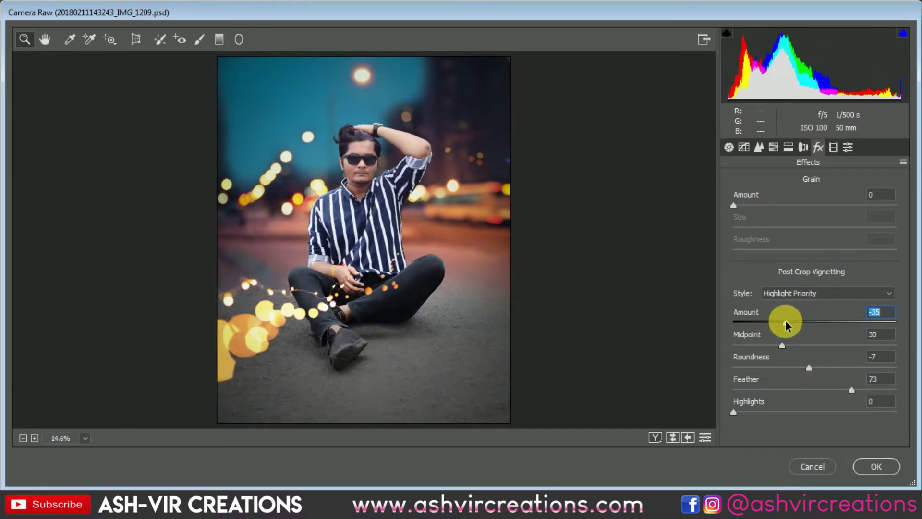
{"action": "left_click", "coordinate": [870, 464]}
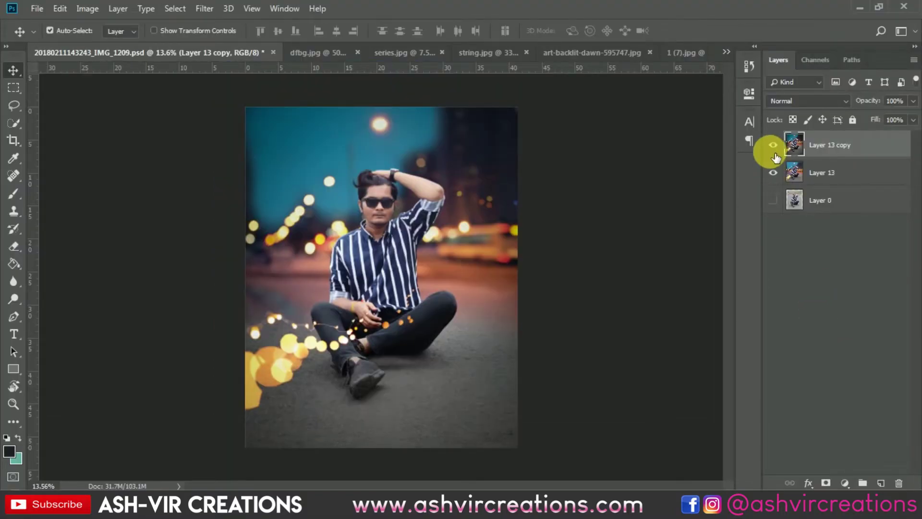
{"action": "left_click", "coordinate": [773, 145]}
{"action": "left_click", "coordinate": [774, 145]}
Step: Check the vignette on Layer 13 copy by toggling it off and on, then add a layer mask
{"action": "left_click", "coordinate": [774, 145]}
{"action": "left_click", "coordinate": [774, 145]}
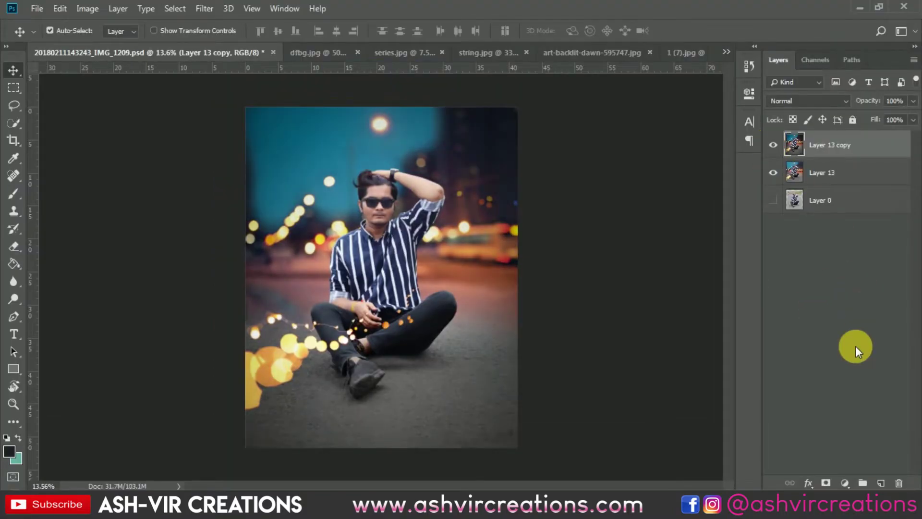
{"action": "left_click", "coordinate": [827, 481]}
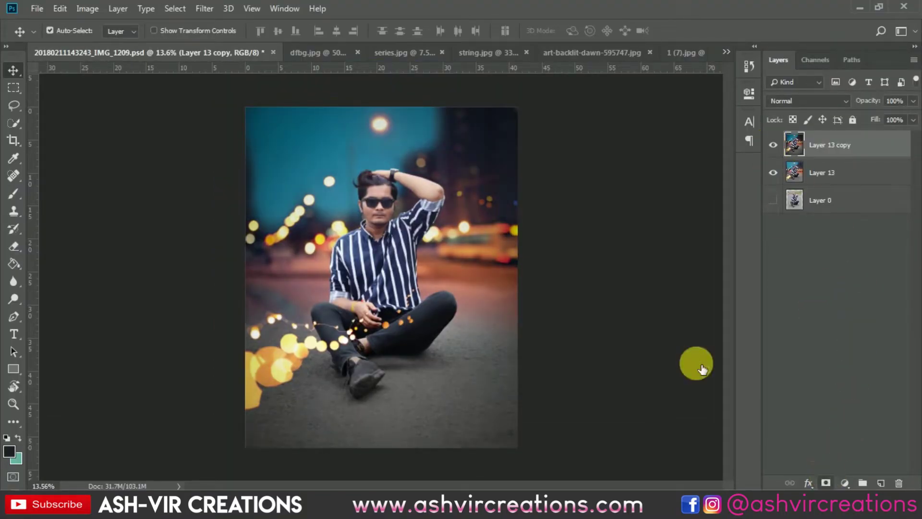
Step: Paint black in the mask over the top-right and upper photo to hide the vignette there
{"action": "left_click", "coordinate": [24, 192]}
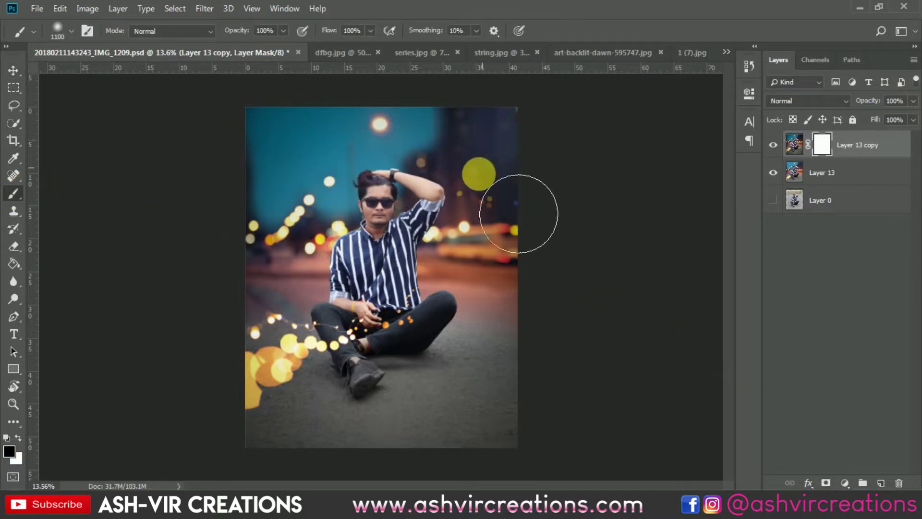
{"action": "mouse_move", "coordinate": [519, 214]}
{"action": "left_mouse_down"}
{"action": "mouse_move", "coordinate": [511, 237]}
{"action": "mouse_move", "coordinate": [548, 238]}
{"action": "mouse_move", "coordinate": [553, 204]}
{"action": "mouse_move", "coordinate": [534, 139]}
{"action": "mouse_move", "coordinate": [514, 255]}
{"action": "mouse_move", "coordinate": [546, 273]}
{"action": "mouse_move", "coordinate": [588, 255]}
{"action": "left_mouse_up"}
{"action": "mouse_move", "coordinate": [549, 220]}
{"action": "left_mouse_down"}
{"action": "mouse_move", "coordinate": [560, 284]}
{"action": "mouse_move", "coordinate": [471, 284]}
{"action": "mouse_move", "coordinate": [481, 270]}
{"action": "left_mouse_up"}
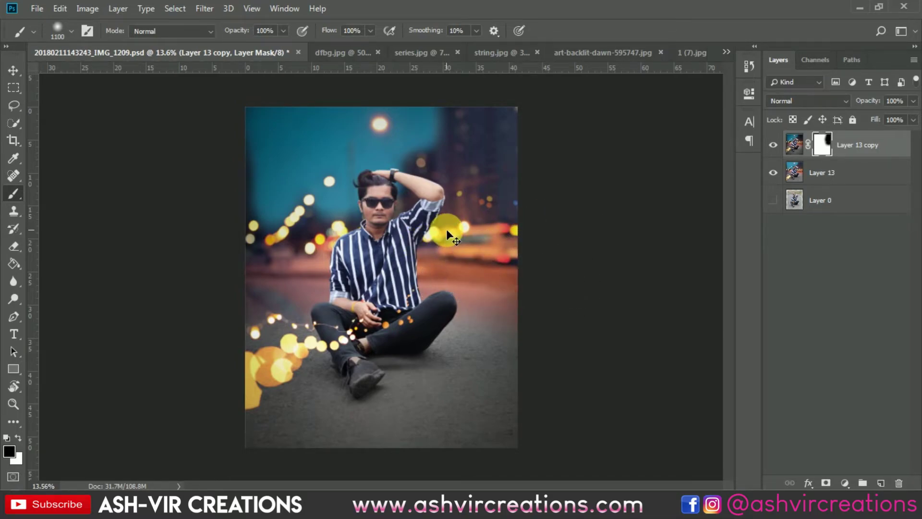
{"action": "mouse_move", "coordinate": [446, 232]}
{"action": "left_mouse_down"}
{"action": "mouse_move", "coordinate": [391, 224]}
{"action": "mouse_move", "coordinate": [210, 237]}
{"action": "mouse_move", "coordinate": [418, 182]}
{"action": "mouse_move", "coordinate": [257, 186]}
{"action": "mouse_move", "coordinate": [181, 124]}
{"action": "mouse_move", "coordinate": [505, 117]}
{"action": "mouse_move", "coordinate": [516, 131]}
{"action": "left_mouse_up"}
{"action": "scroll", "coordinate": [512, 140], "scroll_direction": "up", "scroll_amount": 2}
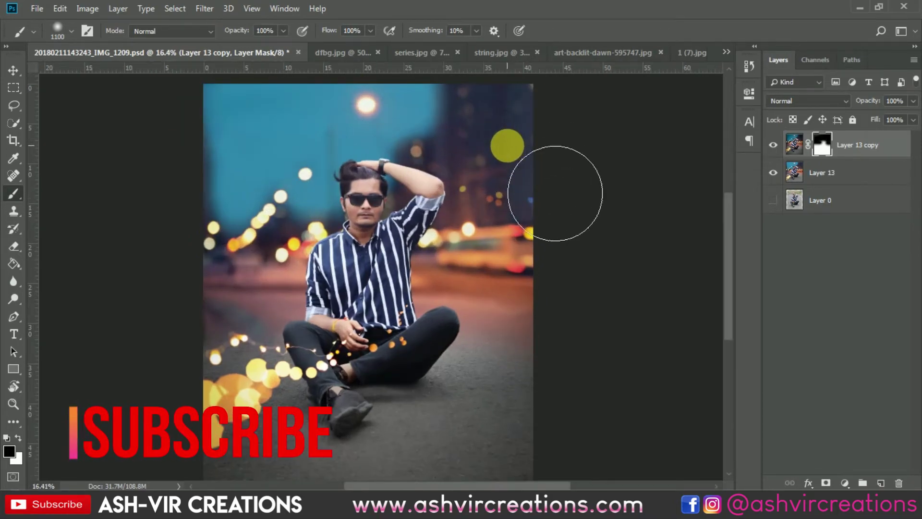
Step: Compare the masked vignette by toggling Layer 13 copy, then select Layer 13 alongside it
{"action": "left_click", "coordinate": [777, 143]}
{"action": "left_click", "coordinate": [777, 143]}
{"action": "left_click", "coordinate": [776, 143]}
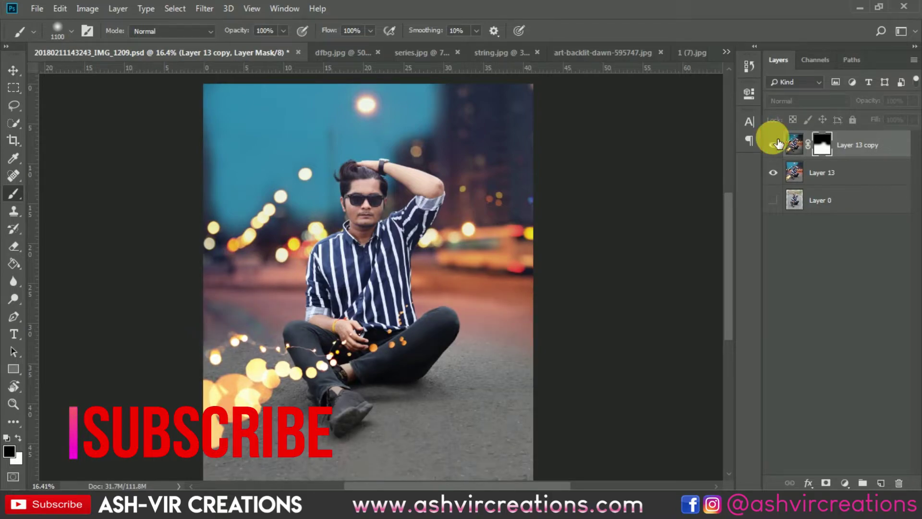
{"action": "left_click", "coordinate": [777, 143]}
{"action": "left_click", "coordinate": [777, 143]}
{"action": "left_click", "coordinate": [777, 143]}
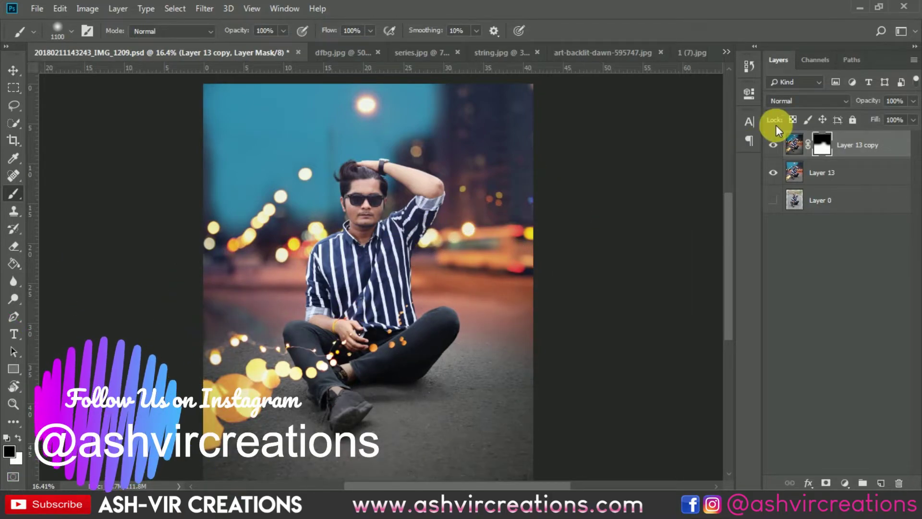
{"action": "scroll", "coordinate": [546, 185], "scroll_direction": "down", "scroll_amount": 1}
{"action": "left_click", "coordinate": [777, 144]}
{"action": "left_click", "coordinate": [777, 143]}
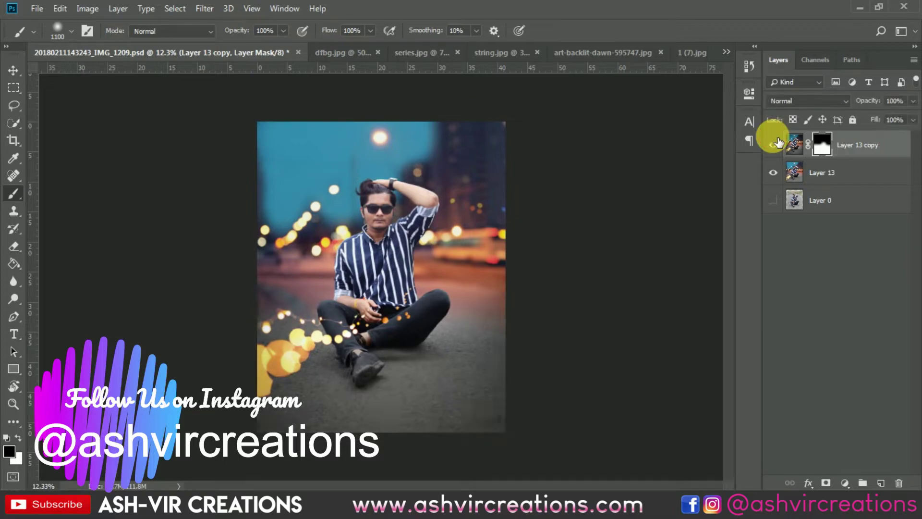
{"action": "left_click", "coordinate": [777, 144]}
{"action": "left_click", "coordinate": [777, 143]}
{"action": "left_click", "coordinate": [777, 143]}
{"action": "left_click", "coordinate": [776, 143]}
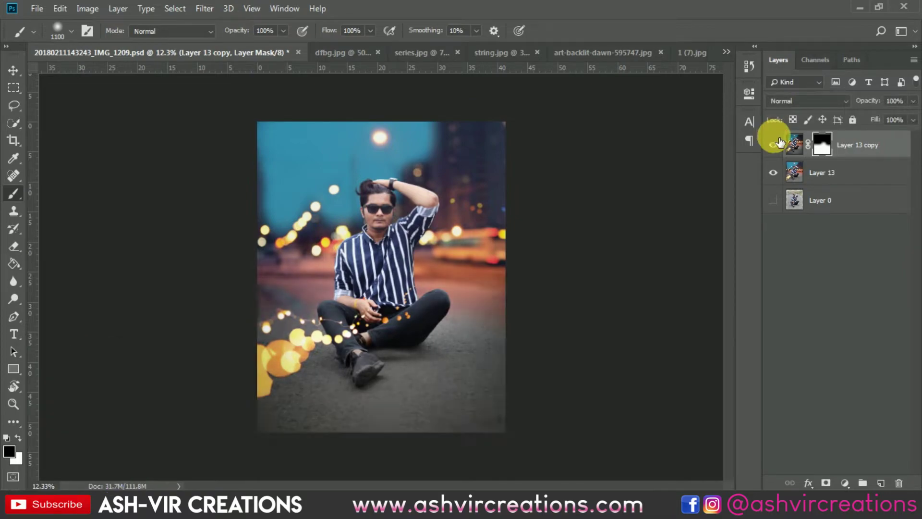
{"action": "left_click", "coordinate": [841, 168], "text": "ctrl"}
{"action": "right_click", "coordinate": [838, 169]}
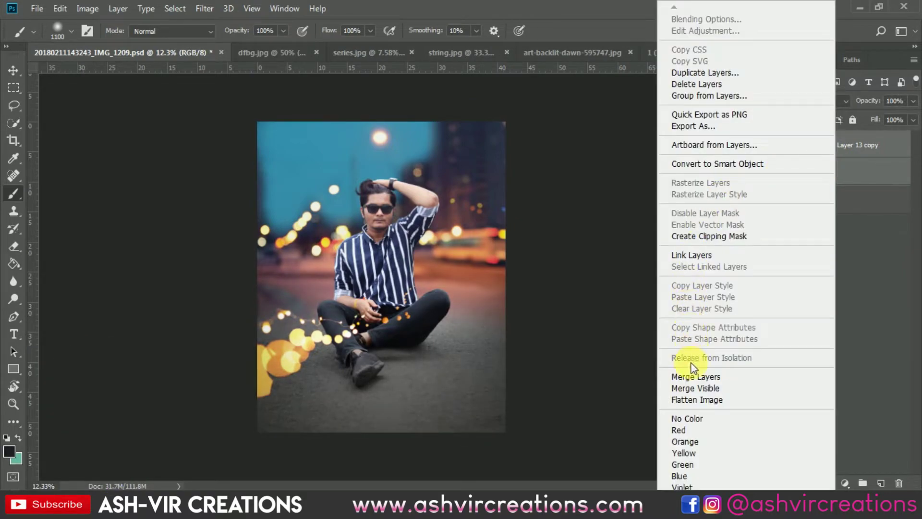
Step: Merge the selected layers into Layer 13 copy and open the Camera Raw Filter on it
{"action": "left_click", "coordinate": [691, 376]}
{"action": "key", "text": "v"}
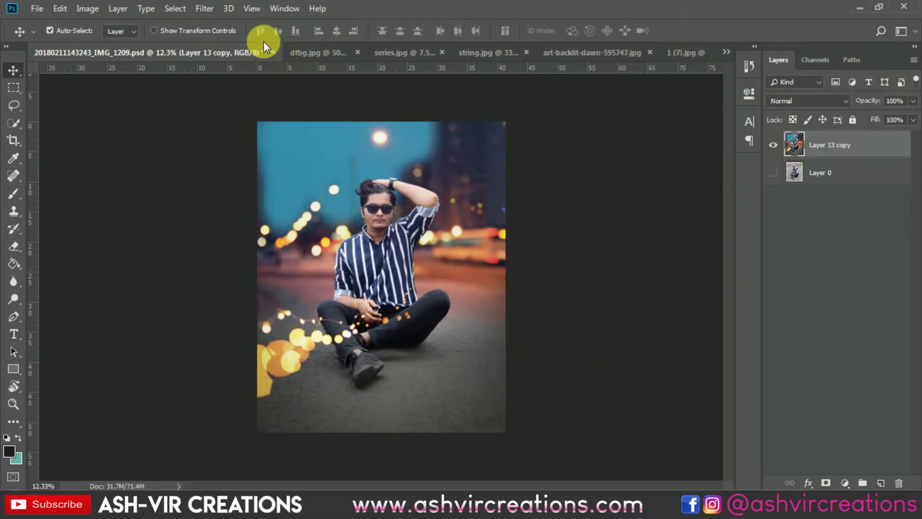
{"action": "left_click", "coordinate": [210, 15]}
{"action": "left_click", "coordinate": [226, 91]}
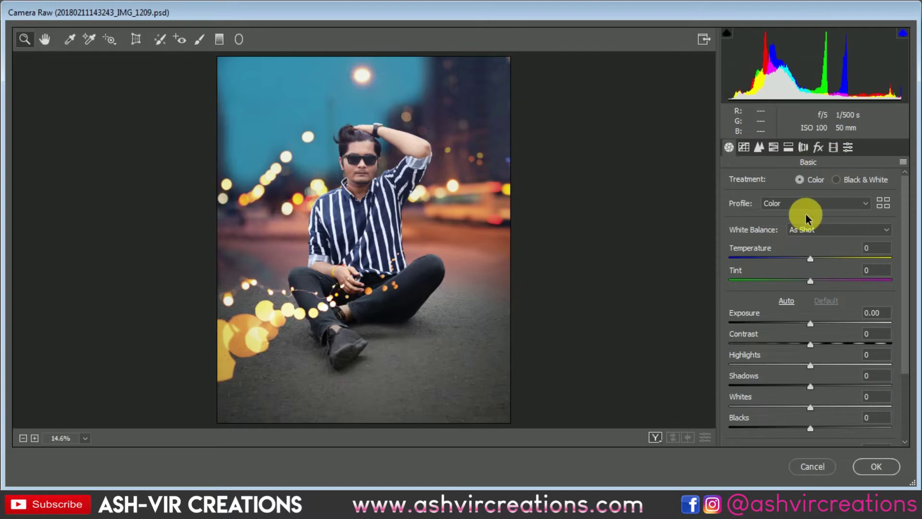
Step: In Basic, set contrast +14, lower highlights, whites +19, darken shadows and lift blacks
{"action": "left_click", "coordinate": [365, 159]}
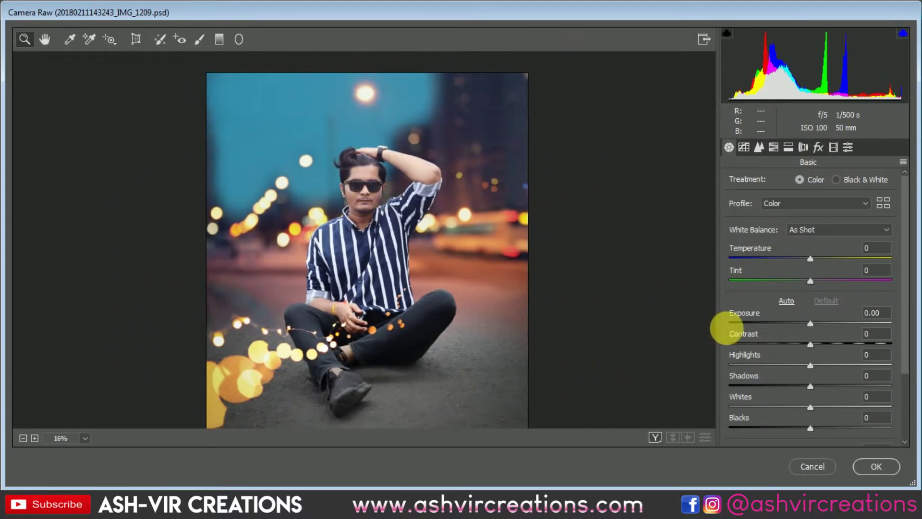
{"action": "left_click_drag", "start_coordinate": [815, 342], "coordinate": [826, 344]}
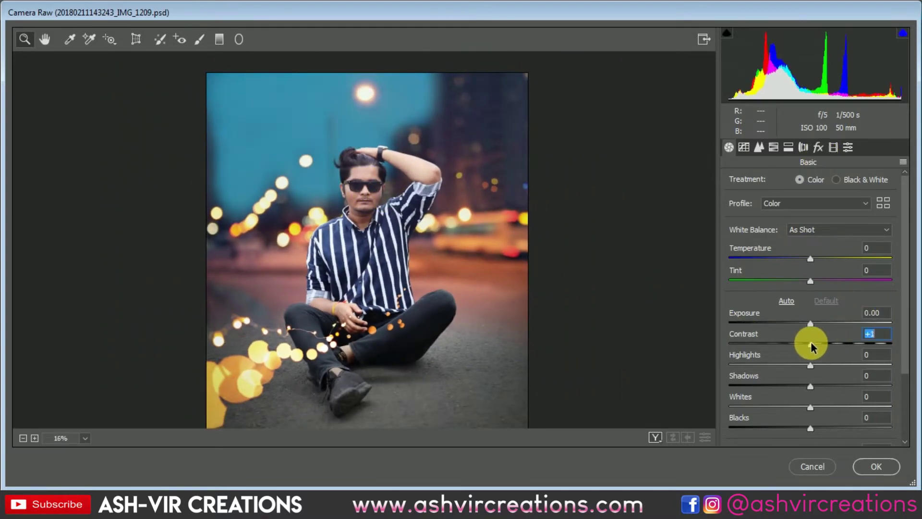
{"action": "left_click", "coordinate": [416, 313], "text": "alt"}
{"action": "left_click", "coordinate": [416, 313]}
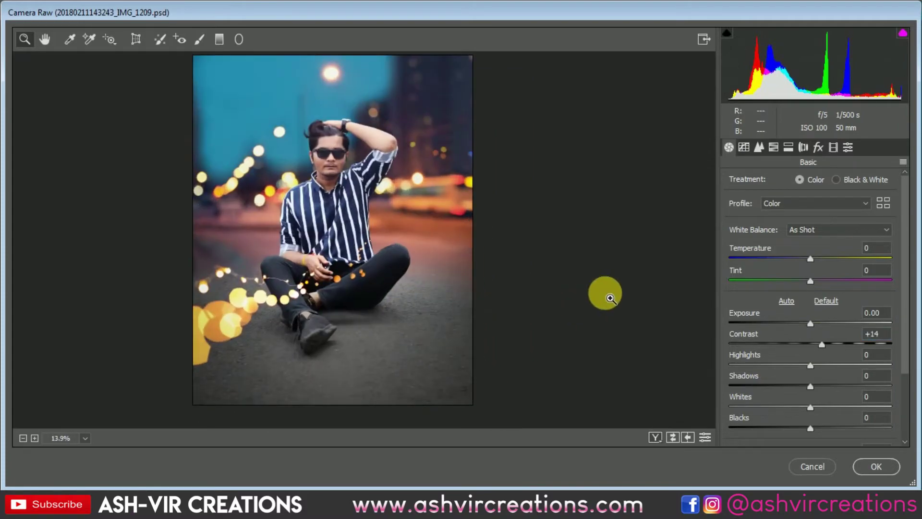
{"action": "mouse_move", "coordinate": [805, 367]}
{"action": "left_mouse_down"}
{"action": "mouse_move", "coordinate": [783, 365]}
{"action": "mouse_move", "coordinate": [821, 366]}
{"action": "mouse_move", "coordinate": [715, 368]}
{"action": "mouse_move", "coordinate": [811, 368]}
{"action": "left_mouse_up"}
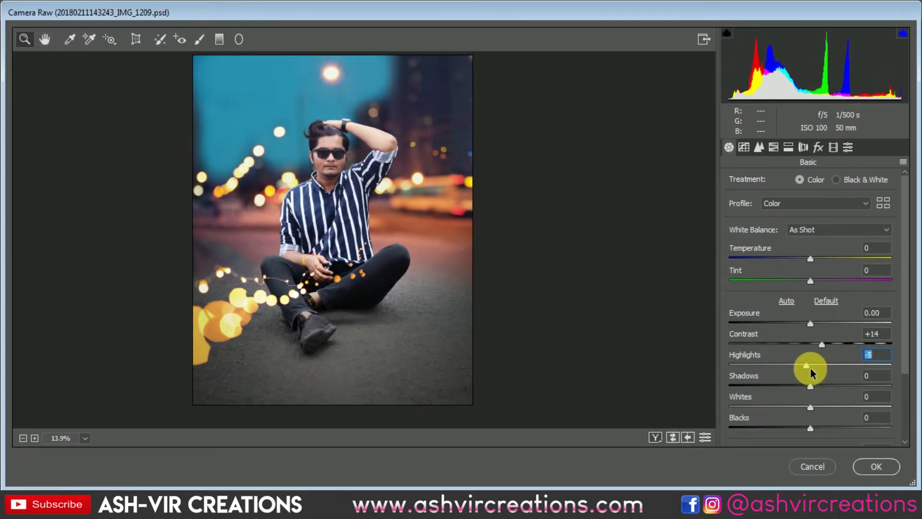
{"action": "mouse_move", "coordinate": [814, 408]}
{"action": "left_mouse_down"}
{"action": "mouse_move", "coordinate": [845, 406]}
{"action": "mouse_move", "coordinate": [826, 403]}
{"action": "left_mouse_up"}
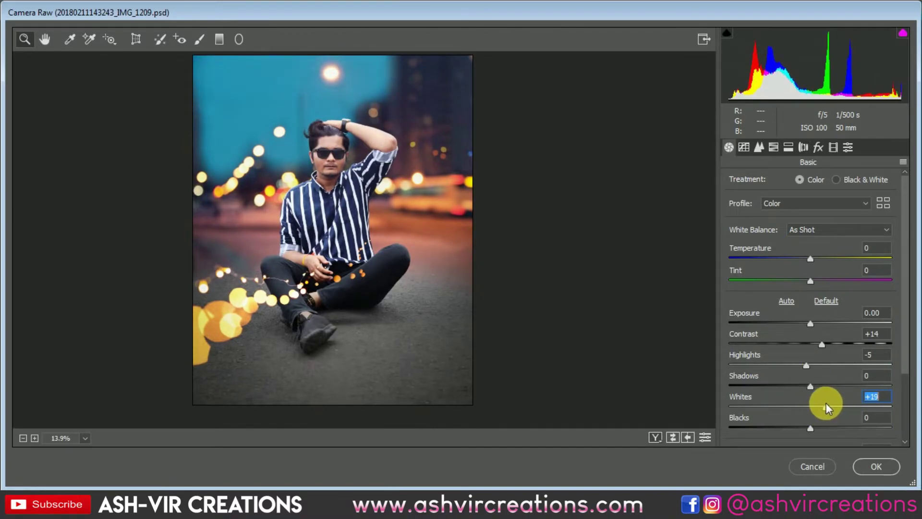
{"action": "left_click_drag", "start_coordinate": [807, 366], "coordinate": [802, 365]}
{"action": "left_click_drag", "start_coordinate": [811, 383], "coordinate": [837, 432]}
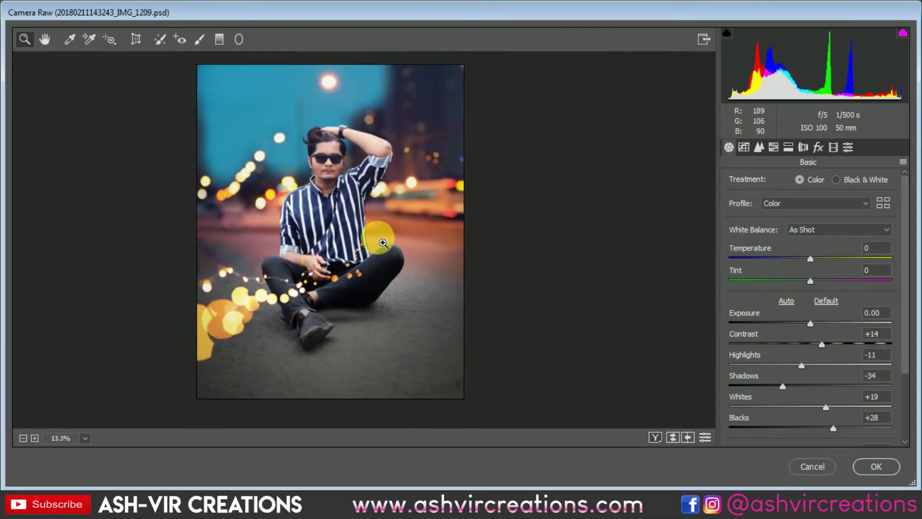
Step: In Calibration, shift the Blue Primary Hue toward teal to -44
{"action": "left_click", "coordinate": [820, 151]}
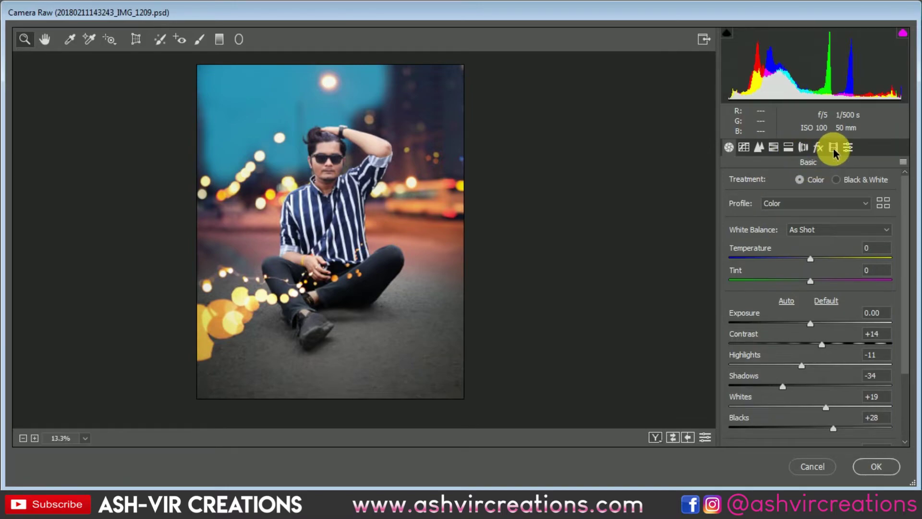
{"action": "left_click", "coordinate": [834, 147]}
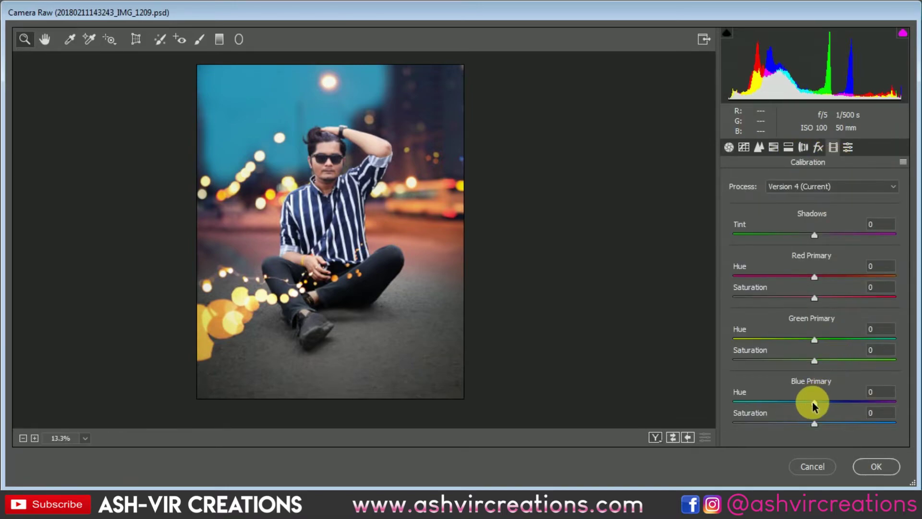
{"action": "left_click_drag", "start_coordinate": [815, 402], "coordinate": [783, 401]}
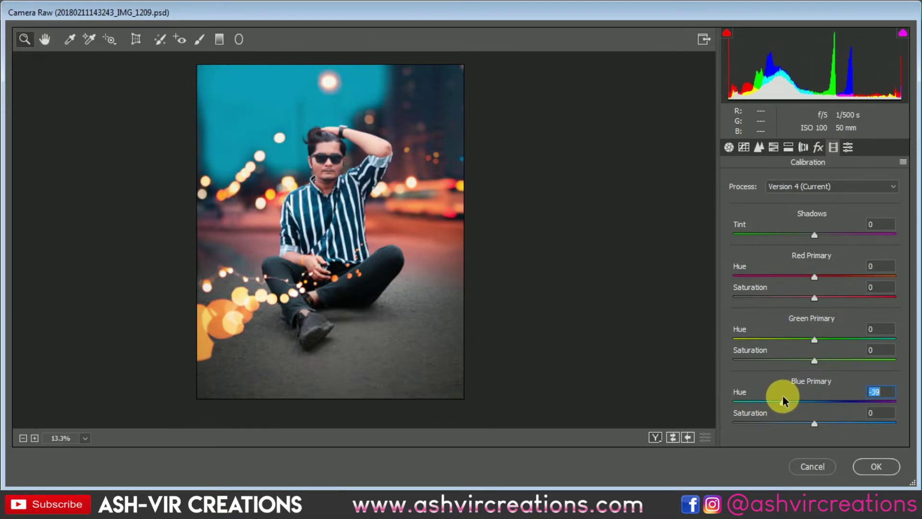
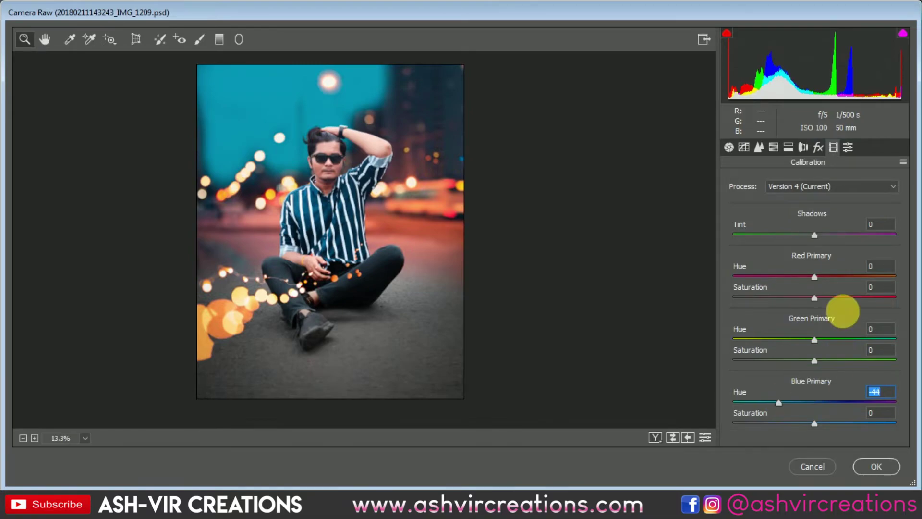
Step: Bring up the HSL Adjustments panel and zoom in on the photo
{"action": "left_click", "coordinate": [810, 149]}
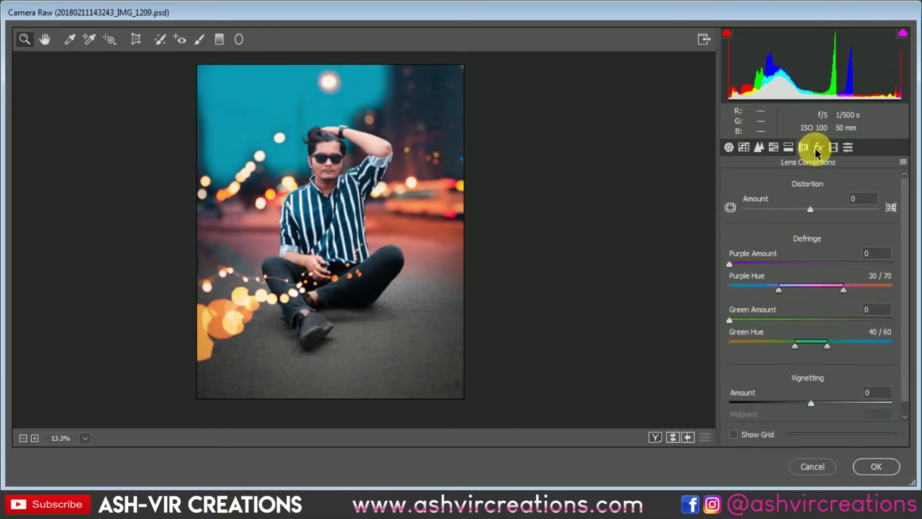
{"action": "left_click", "coordinate": [788, 148]}
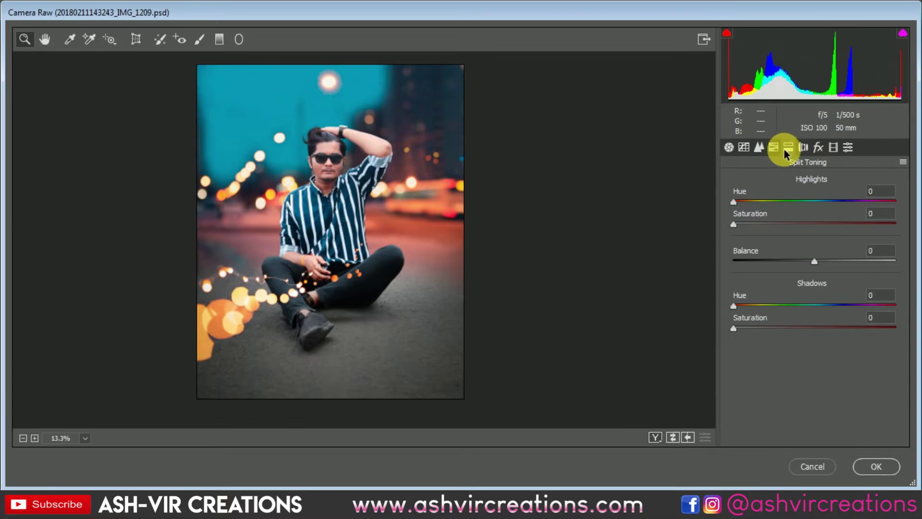
{"action": "left_click", "coordinate": [774, 147]}
{"action": "left_click", "coordinate": [379, 198]}
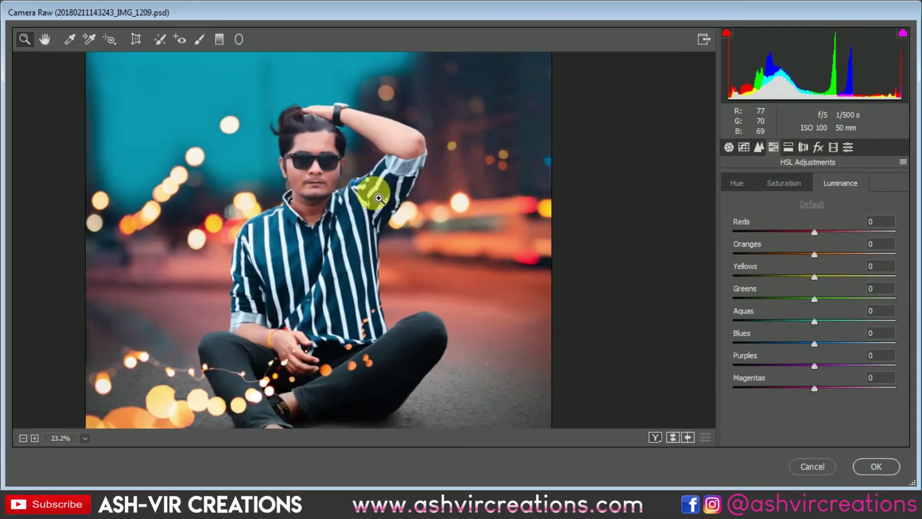
{"action": "left_click_drag", "start_coordinate": [378, 198], "coordinate": [388, 196]}
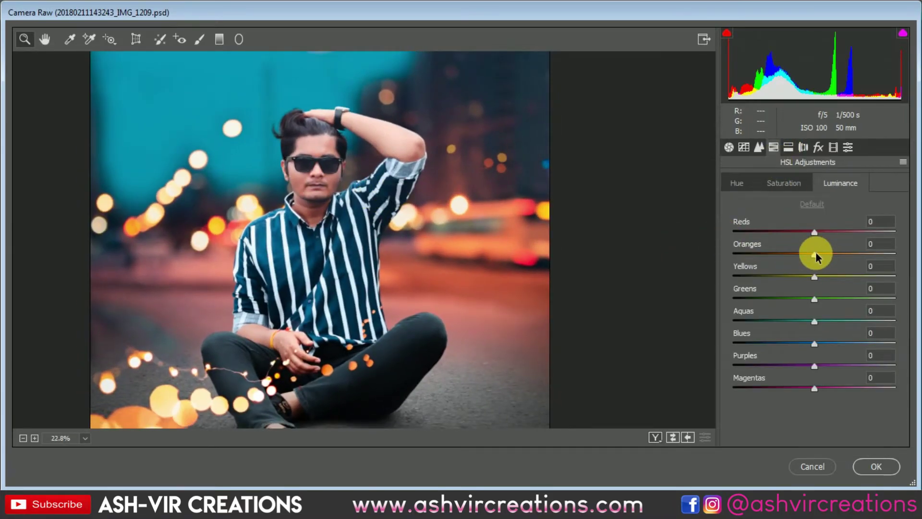
Step: Shift the Oranges hue to +58 and darken Oranges luminance to -4
{"action": "left_click", "coordinate": [740, 186]}
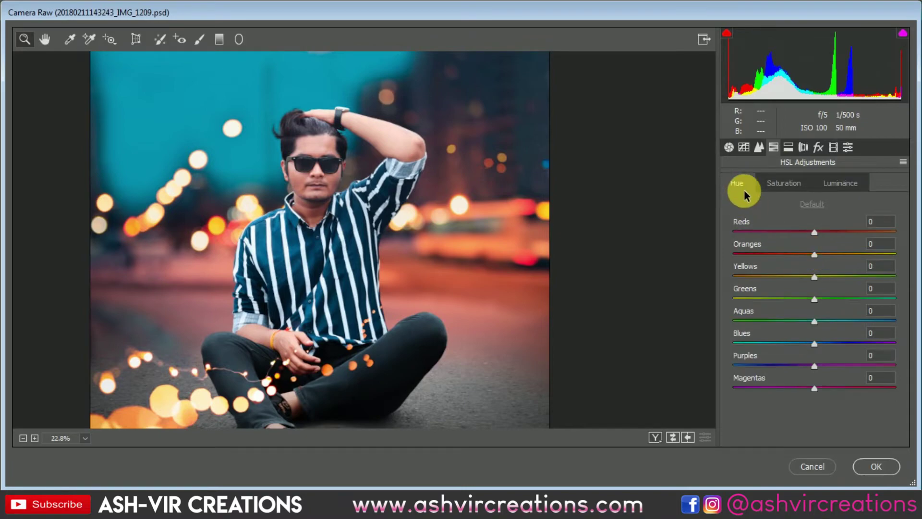
{"action": "left_click_drag", "start_coordinate": [809, 255], "coordinate": [845, 253]}
{"action": "scroll", "coordinate": [362, 222], "scroll_direction": "down", "scroll_amount": 3}
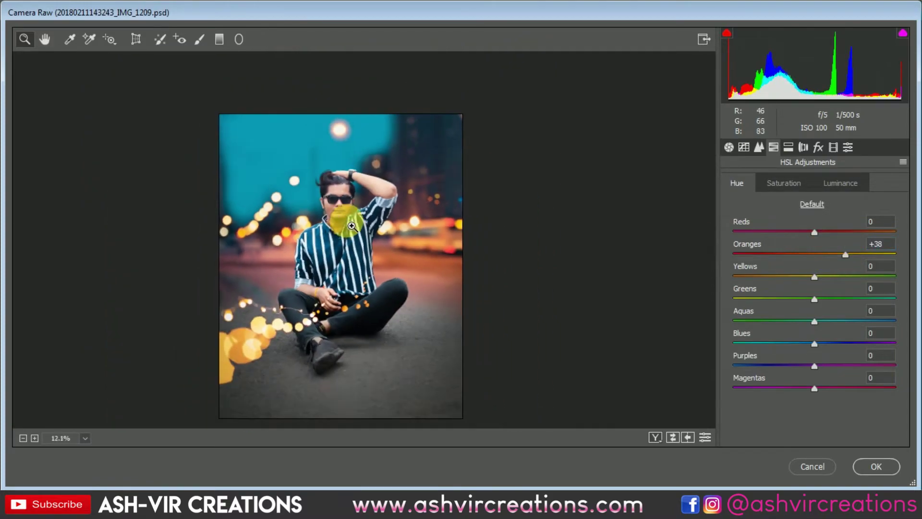
{"action": "scroll", "coordinate": [352, 226], "scroll_direction": "up", "scroll_amount": 5}
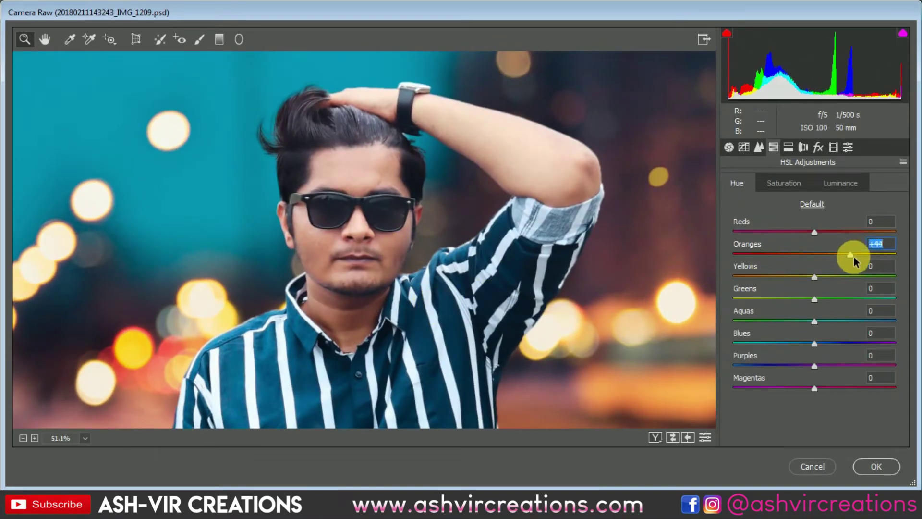
{"action": "left_click_drag", "start_coordinate": [860, 257], "coordinate": [865, 253]}
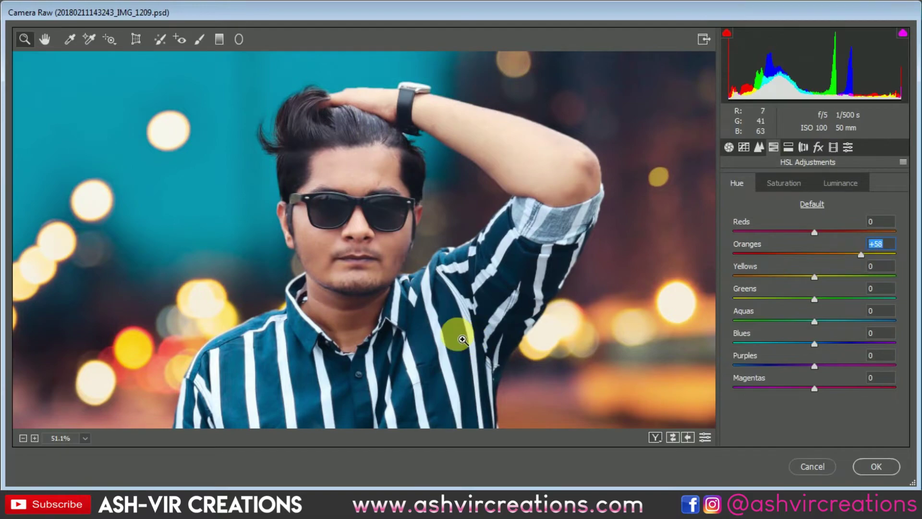
{"action": "scroll", "coordinate": [391, 336], "scroll_direction": "down", "scroll_amount": 5}
{"action": "scroll", "coordinate": [366, 314], "scroll_direction": "up", "scroll_amount": 2}
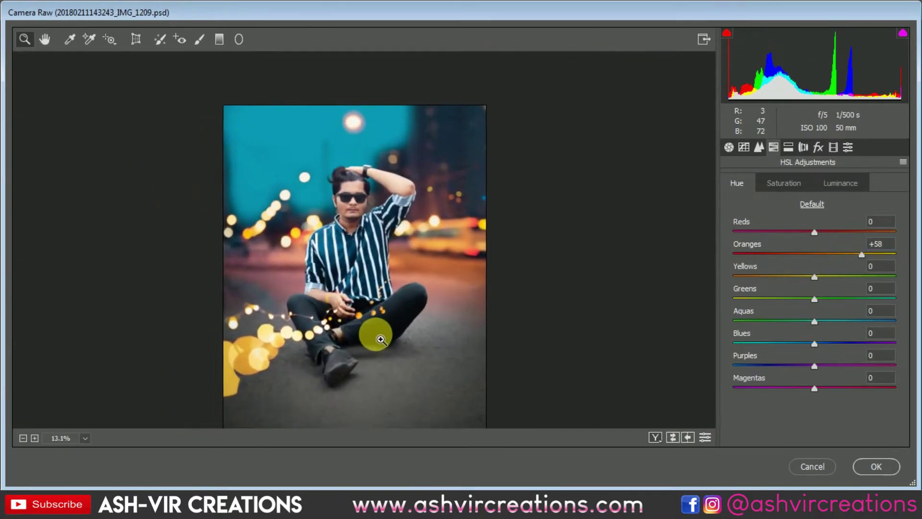
{"action": "scroll", "coordinate": [374, 333], "scroll_direction": "up", "scroll_amount": 1}
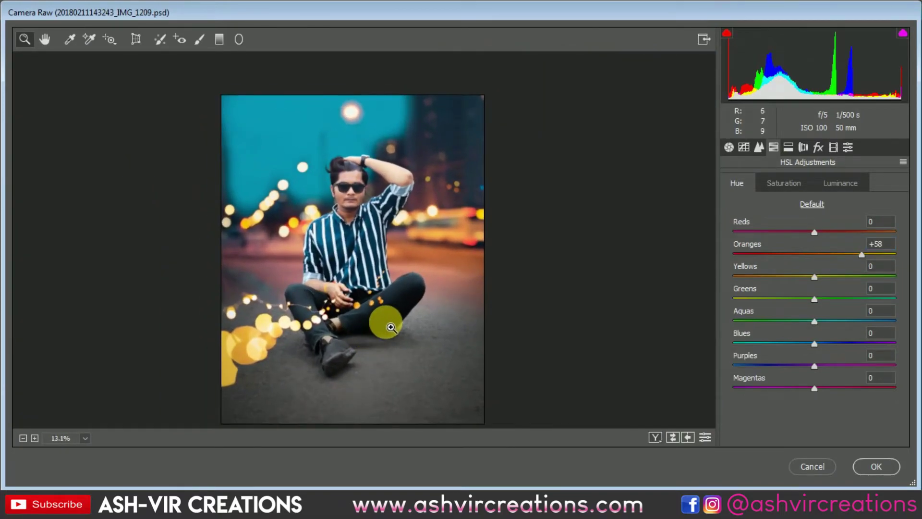
{"action": "left_click", "coordinate": [827, 188]}
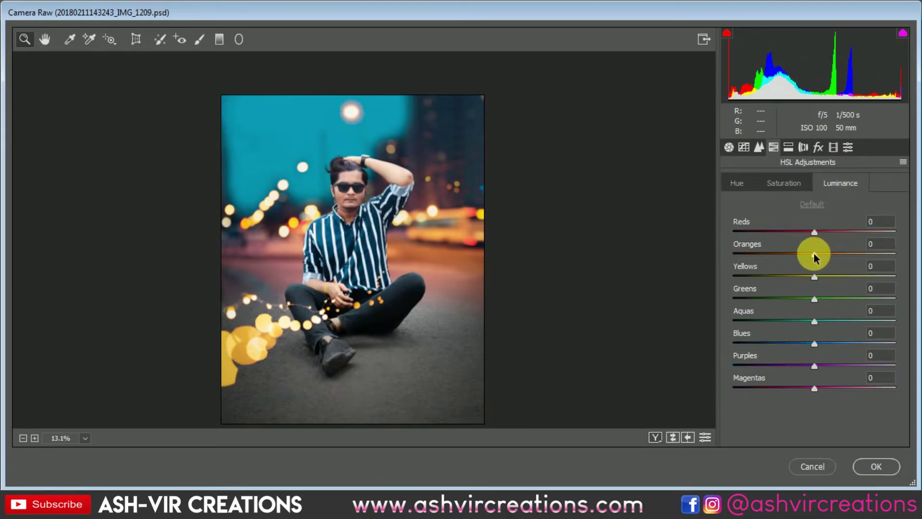
{"action": "mouse_move", "coordinate": [814, 257]}
{"action": "left_mouse_down"}
{"action": "mouse_move", "coordinate": [788, 251]}
{"action": "mouse_move", "coordinate": [819, 256]}
{"action": "mouse_move", "coordinate": [805, 257]}
{"action": "left_mouse_up"}
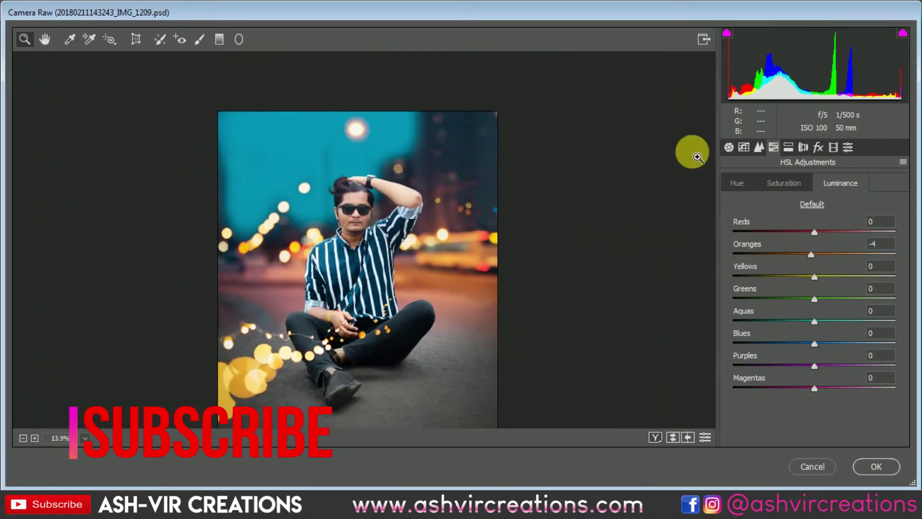
Step: Set calibration Green Primary hue +3 and saturation -1, and Red Primary saturation +3
{"action": "left_click", "coordinate": [834, 147]}
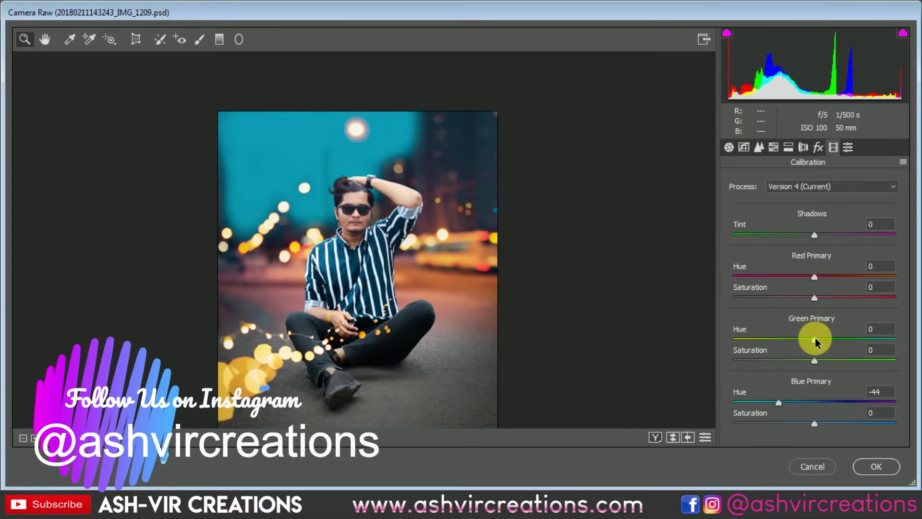
{"action": "left_click_drag", "start_coordinate": [818, 337], "coordinate": [841, 363]}
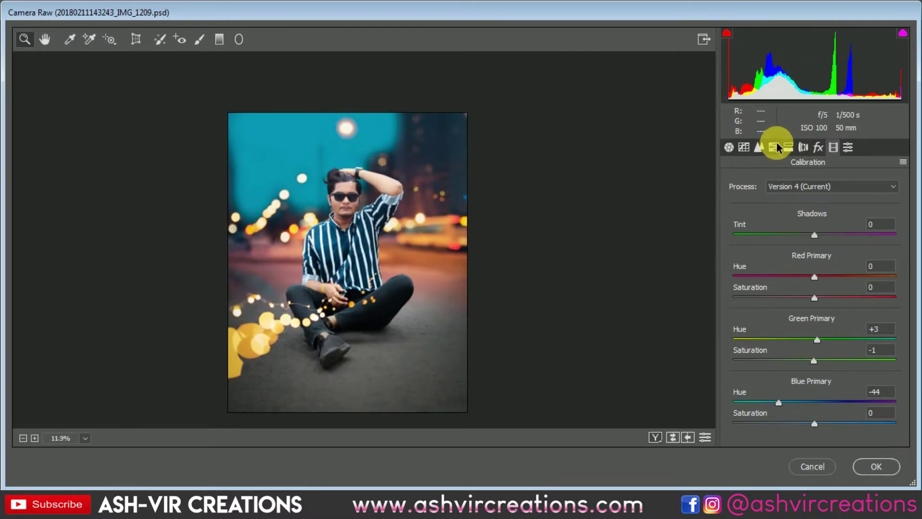
{"action": "left_click_drag", "start_coordinate": [820, 298], "coordinate": [818, 306]}
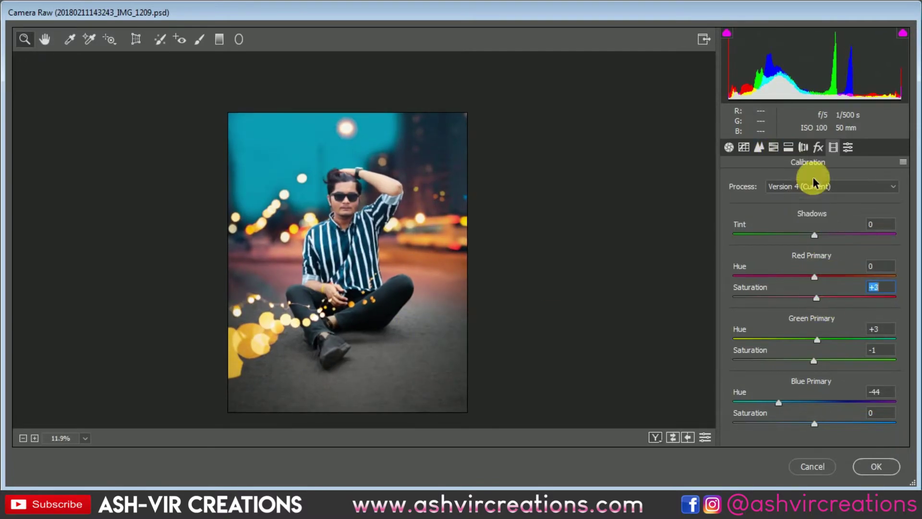
{"action": "left_click", "coordinate": [786, 147]}
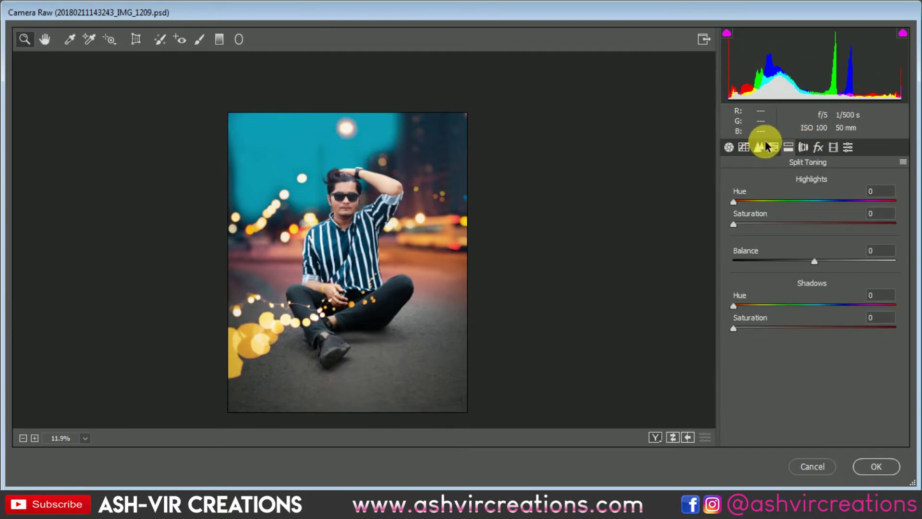
{"action": "scroll", "coordinate": [369, 257], "scroll_direction": "up", "scroll_amount": 2}
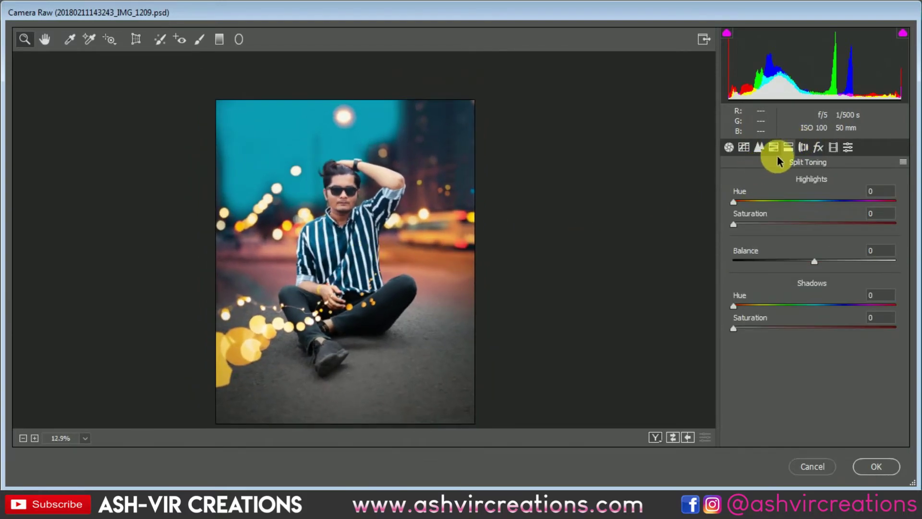
Step: Set HSL hue Aquas to -9 and Blues to +11, and sharpening amount to 28
{"action": "left_click", "coordinate": [772, 148]}
{"action": "left_click", "coordinate": [737, 183]}
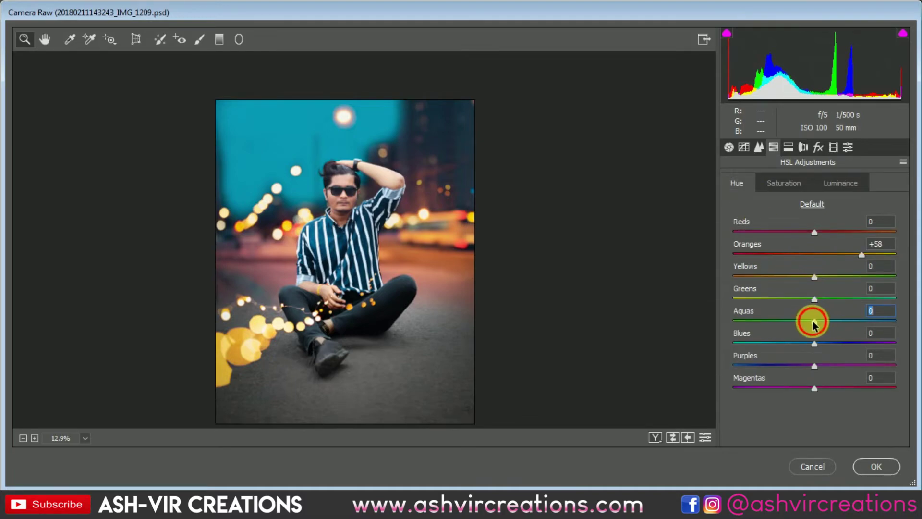
{"action": "left_click_drag", "start_coordinate": [813, 322], "coordinate": [823, 354]}
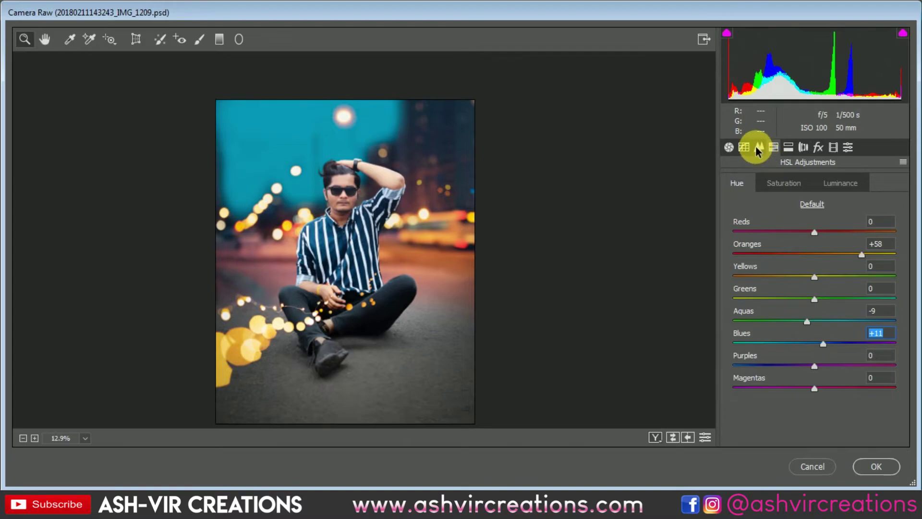
{"action": "left_click", "coordinate": [758, 148]}
{"action": "left_click", "coordinate": [752, 202]}
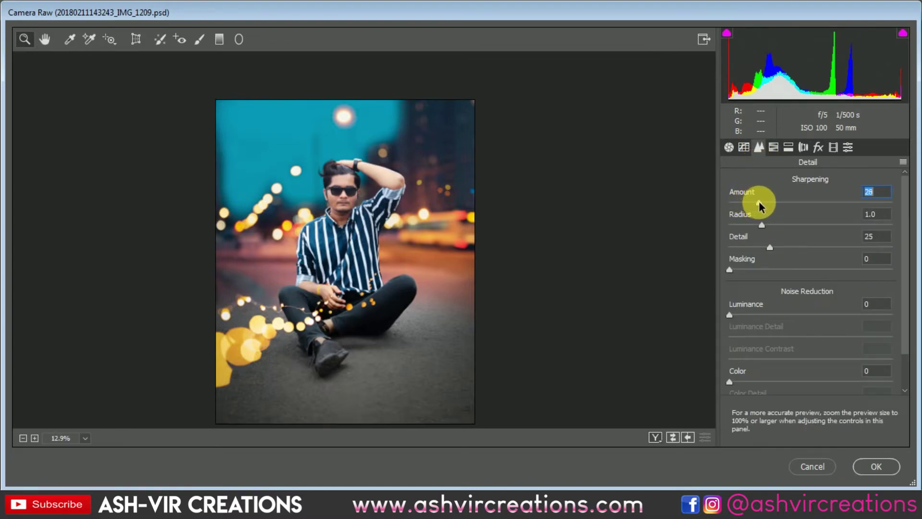
Step: Raise the sharpening amount to 43 and the Basic Clarity to +17
{"action": "left_click_drag", "start_coordinate": [759, 206], "coordinate": [775, 208]}
{"action": "left_click", "coordinate": [728, 147]}
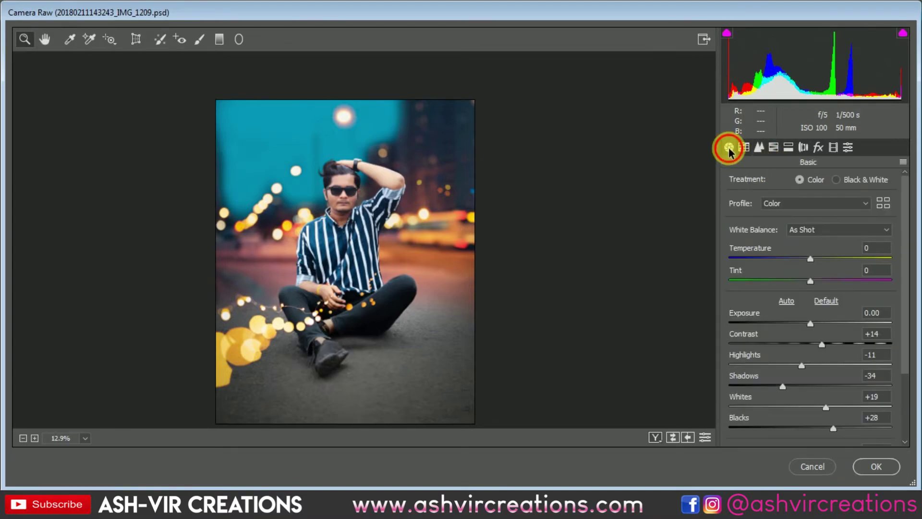
{"action": "scroll", "coordinate": [860, 355], "scroll_direction": "down", "scroll_amount": 3}
{"action": "mouse_move", "coordinate": [817, 369]}
{"action": "left_mouse_down"}
{"action": "mouse_move", "coordinate": [842, 369]}
{"action": "mouse_move", "coordinate": [813, 371]}
{"action": "mouse_move", "coordinate": [824, 371]}
{"action": "left_mouse_up"}
{"action": "left_click_drag", "start_coordinate": [432, 367], "coordinate": [338, 216]}
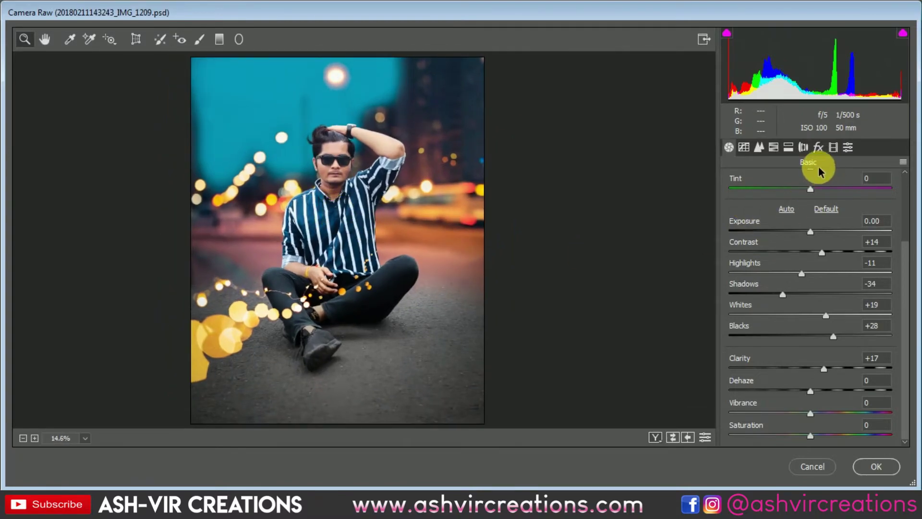
Step: Tint the split-toning shadows blue with hue 218 and saturation 19
{"action": "left_click", "coordinate": [793, 146]}
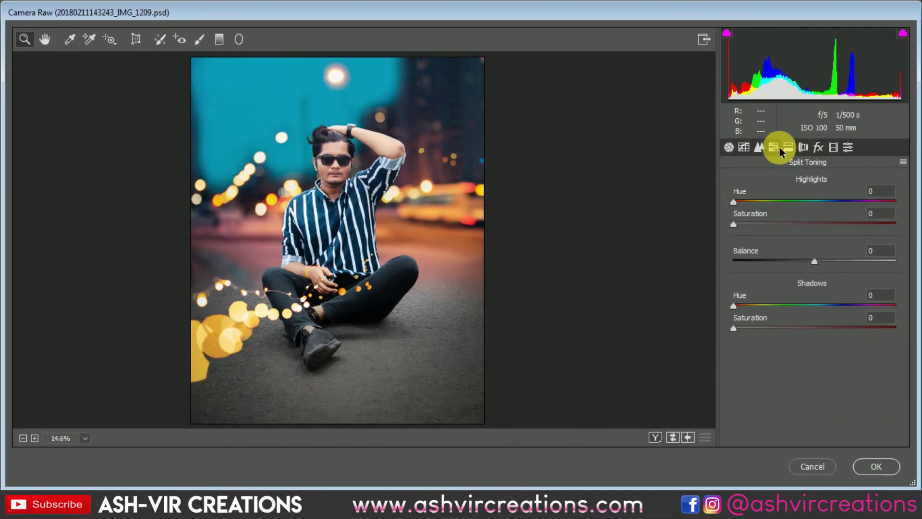
{"action": "left_click", "coordinate": [775, 146]}
{"action": "left_click", "coordinate": [817, 151]}
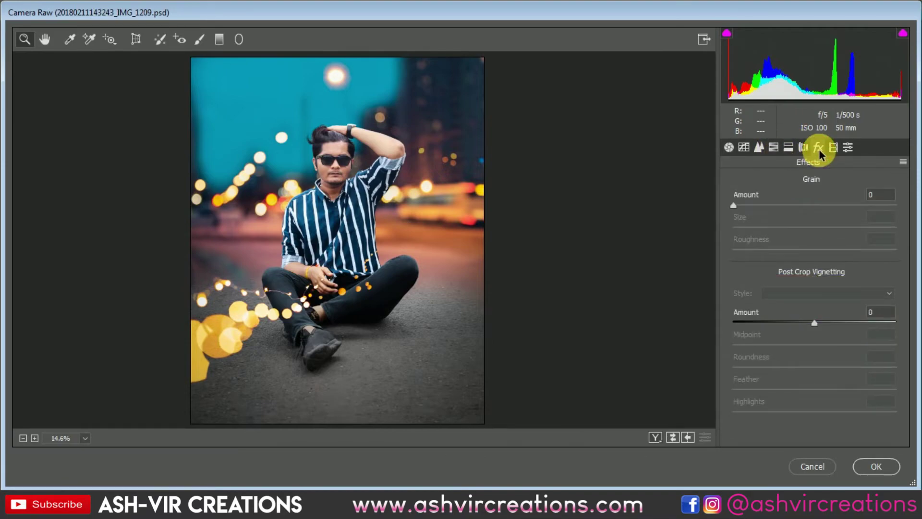
{"action": "left_click", "coordinate": [833, 151]}
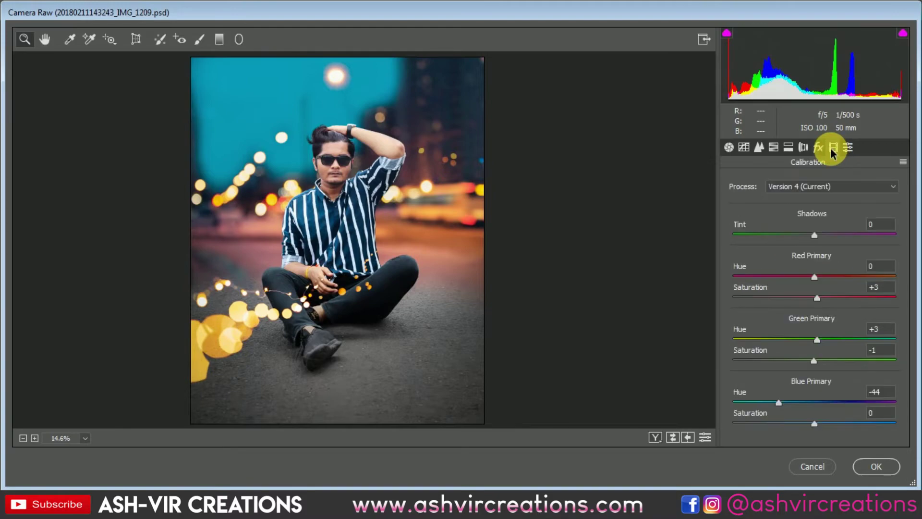
{"action": "left_click", "coordinate": [789, 148]}
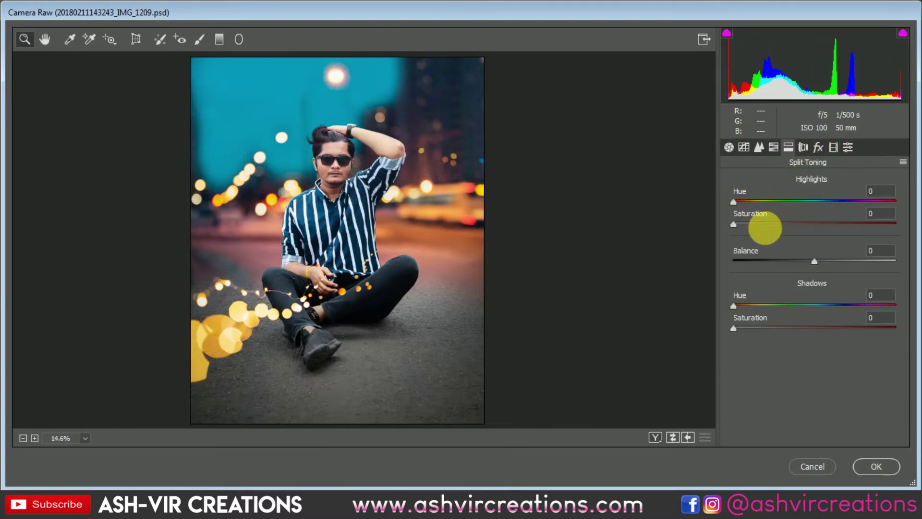
{"action": "left_click", "coordinate": [775, 305]}
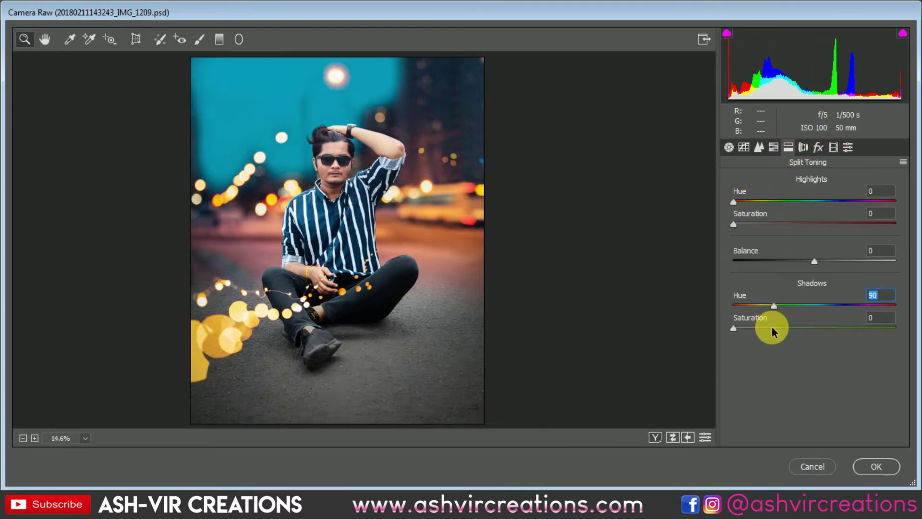
{"action": "left_click", "coordinate": [772, 328]}
{"action": "left_click_drag", "start_coordinate": [775, 306], "coordinate": [838, 309]}
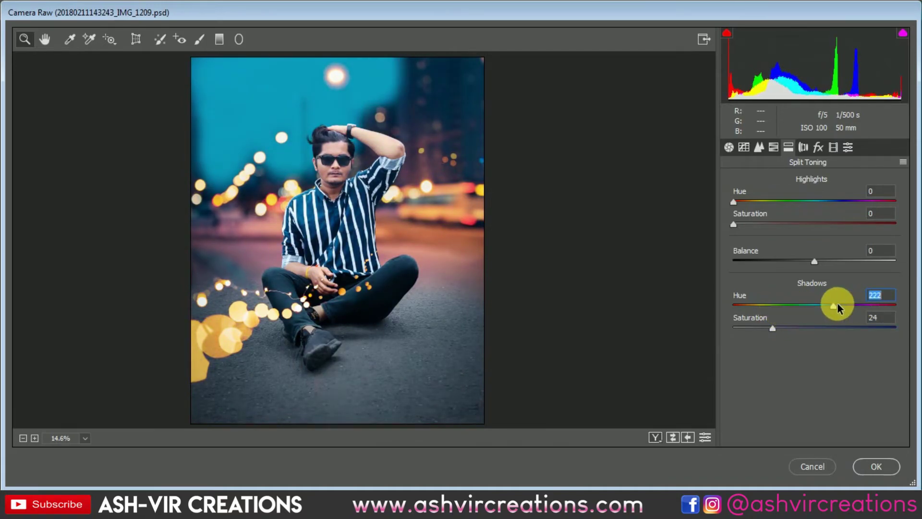
{"action": "mouse_move", "coordinate": [772, 328]}
{"action": "left_mouse_down"}
{"action": "mouse_move", "coordinate": [799, 329]}
{"action": "mouse_move", "coordinate": [709, 332]}
{"action": "mouse_move", "coordinate": [725, 325]}
{"action": "mouse_move", "coordinate": [787, 339]}
{"action": "mouse_move", "coordinate": [737, 333]}
{"action": "mouse_move", "coordinate": [774, 334]}
{"action": "mouse_move", "coordinate": [765, 339]}
{"action": "left_mouse_up"}
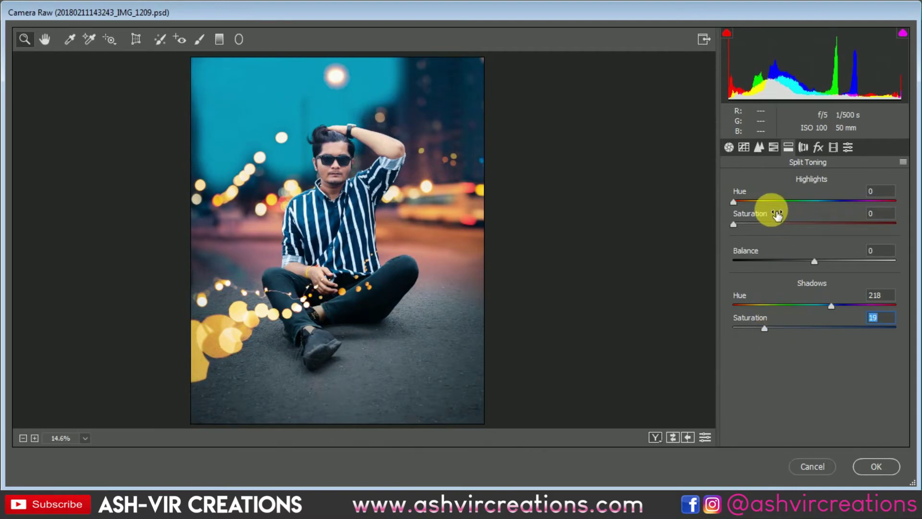
Step: Tint the highlights faintly warm with hue 35 and saturation 5
{"action": "left_click", "coordinate": [757, 201]}
{"action": "left_click", "coordinate": [757, 225]}
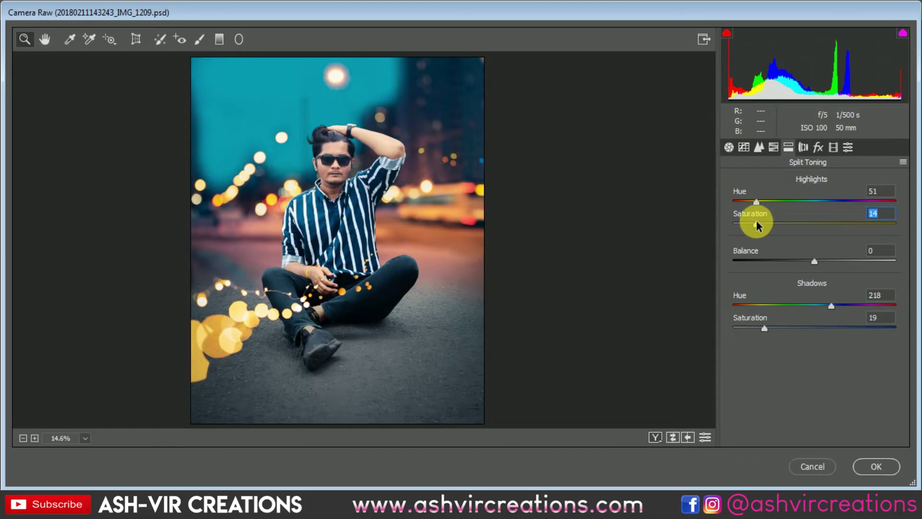
{"action": "left_click_drag", "start_coordinate": [757, 224], "coordinate": [732, 225]}
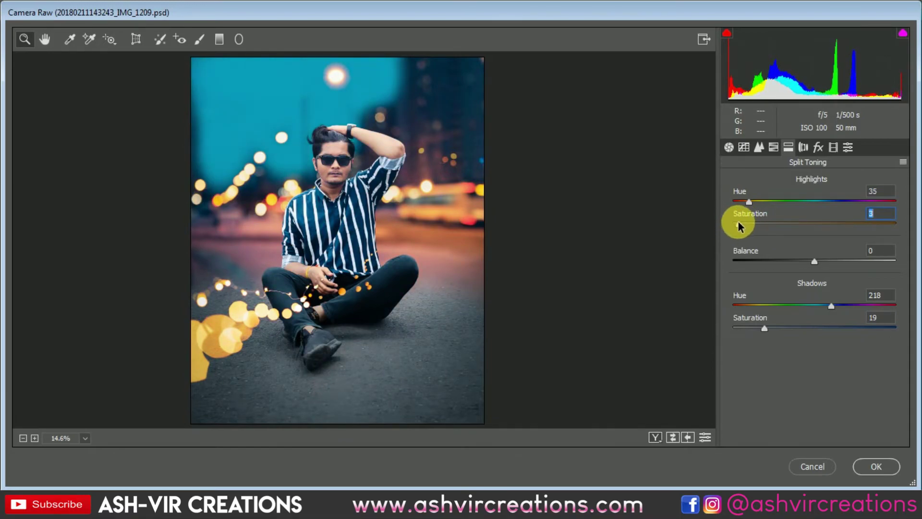
{"action": "left_click_drag", "start_coordinate": [332, 151], "coordinate": [393, 323]}
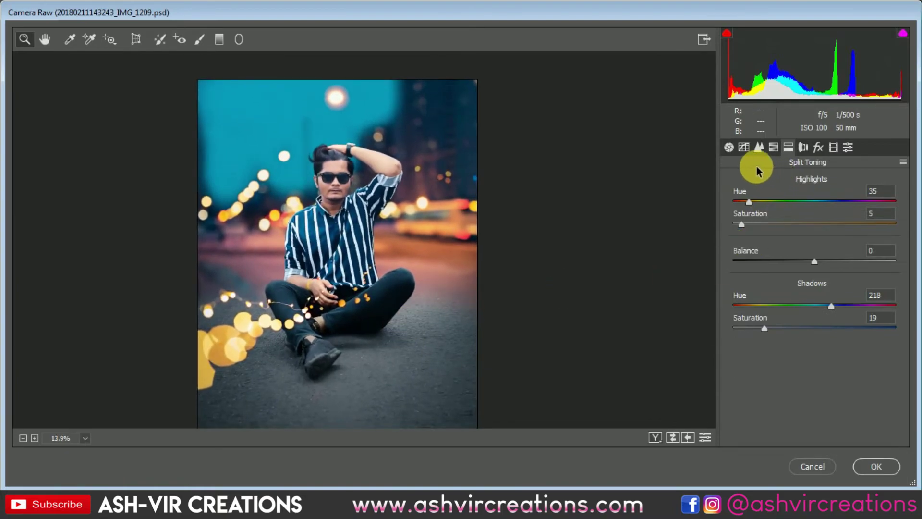
Step: Add an upper point to the Point tone curve and lift its black point to fade shadows
{"action": "left_click", "coordinate": [744, 147]}
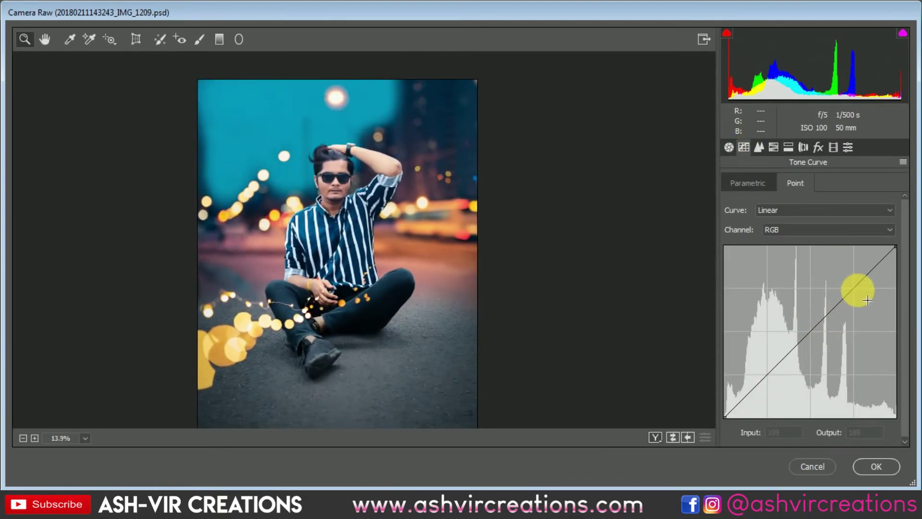
{"action": "mouse_move", "coordinate": [864, 301]}
{"action": "left_mouse_down"}
{"action": "mouse_move", "coordinate": [813, 346]}
{"action": "mouse_move", "coordinate": [822, 337]}
{"action": "mouse_move", "coordinate": [828, 347]}
{"action": "mouse_move", "coordinate": [860, 298]}
{"action": "mouse_move", "coordinate": [867, 303]}
{"action": "mouse_move", "coordinate": [856, 293]}
{"action": "left_mouse_up"}
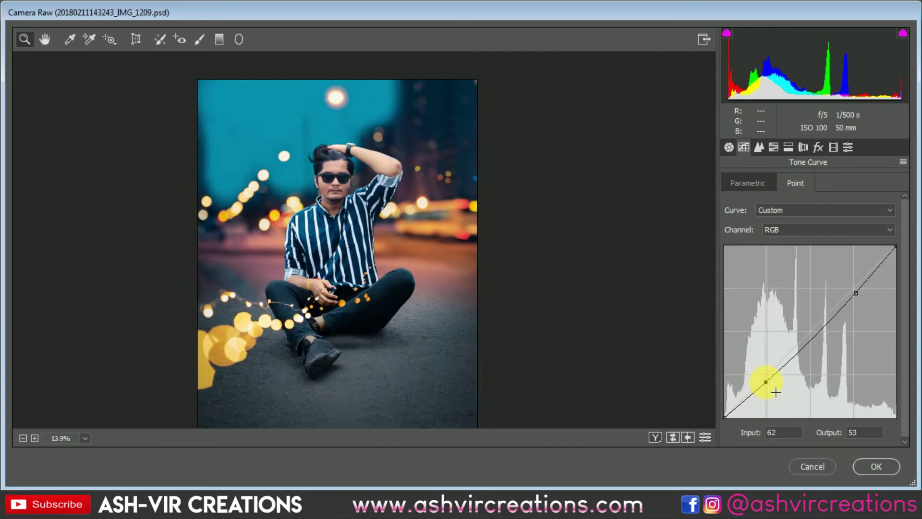
{"action": "mouse_move", "coordinate": [729, 422]}
{"action": "left_mouse_down"}
{"action": "mouse_move", "coordinate": [726, 405]}
{"action": "mouse_move", "coordinate": [728, 427]}
{"action": "mouse_move", "coordinate": [724, 416]}
{"action": "left_mouse_up"}
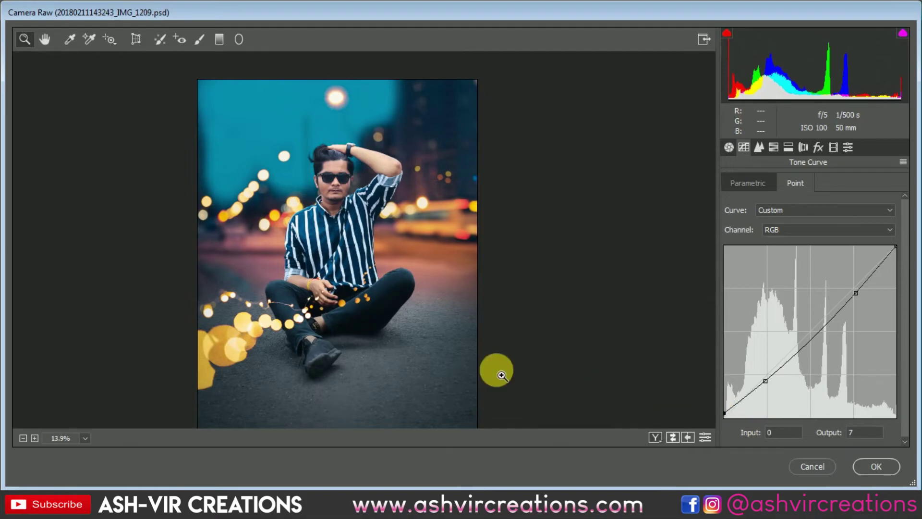
{"action": "left_click", "coordinate": [367, 281]}
{"action": "left_click", "coordinate": [378, 293]}
{"action": "left_click", "coordinate": [377, 288], "text": "alt"}
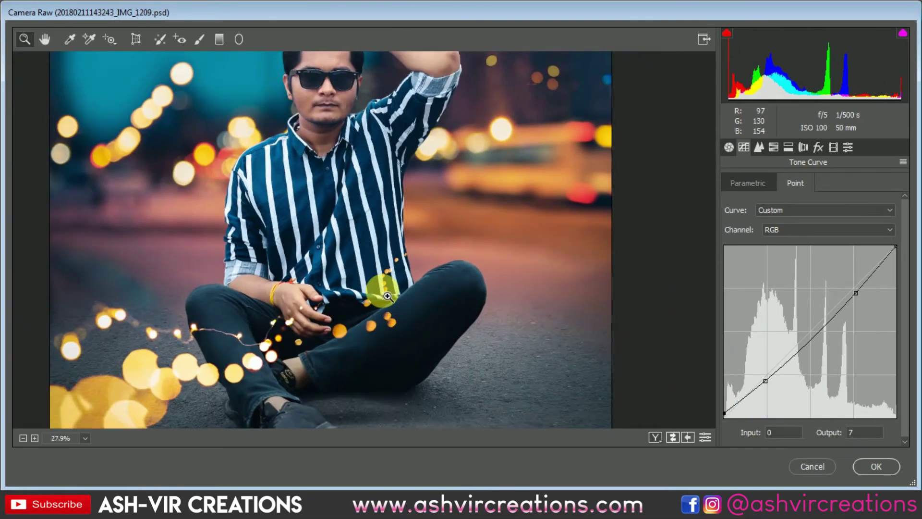
{"action": "left_click", "coordinate": [377, 308], "text": "alt"}
{"action": "left_click", "coordinate": [389, 312]}
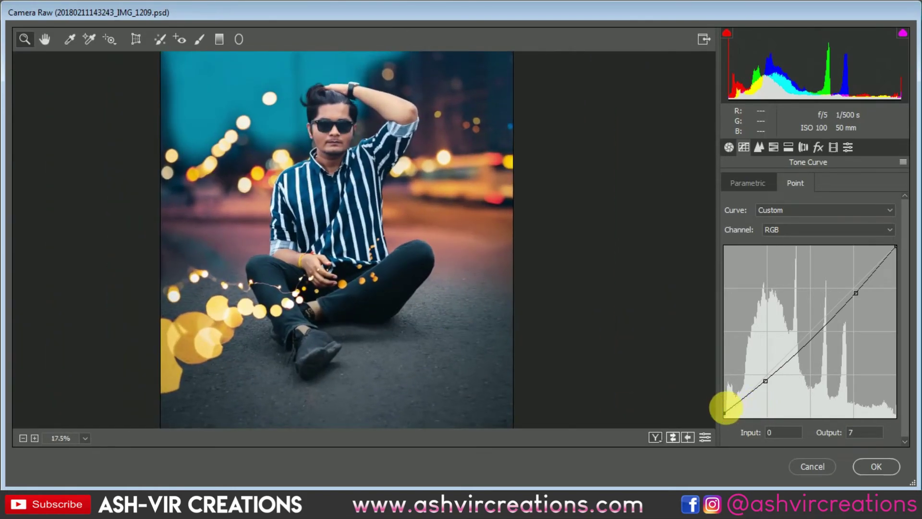
{"action": "mouse_move", "coordinate": [730, 419]}
{"action": "left_mouse_down"}
{"action": "mouse_move", "coordinate": [725, 447]}
{"action": "mouse_move", "coordinate": [724, 404]}
{"action": "left_mouse_up"}
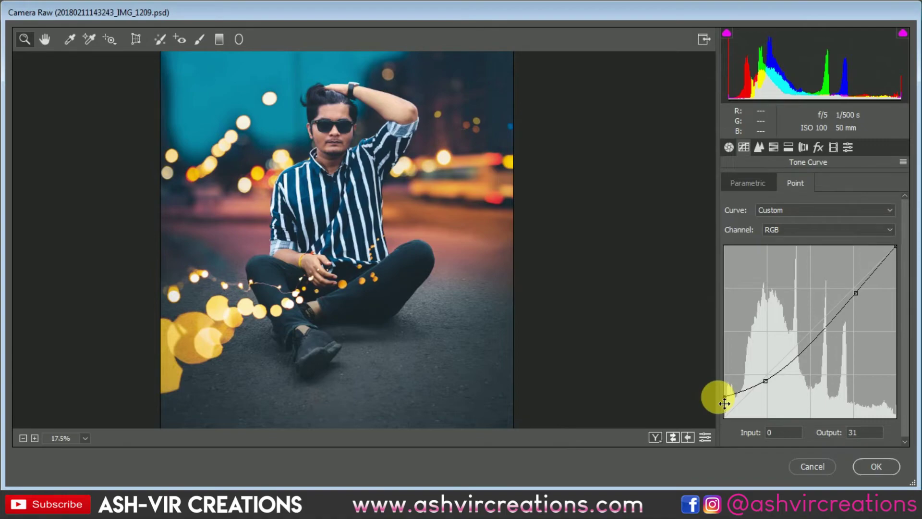
{"action": "mouse_move", "coordinate": [725, 405]}
{"action": "left_mouse_down"}
{"action": "mouse_move", "coordinate": [726, 420]}
{"action": "mouse_move", "coordinate": [723, 407]}
{"action": "left_mouse_up"}
{"action": "key", "text": "ctrl+0"}
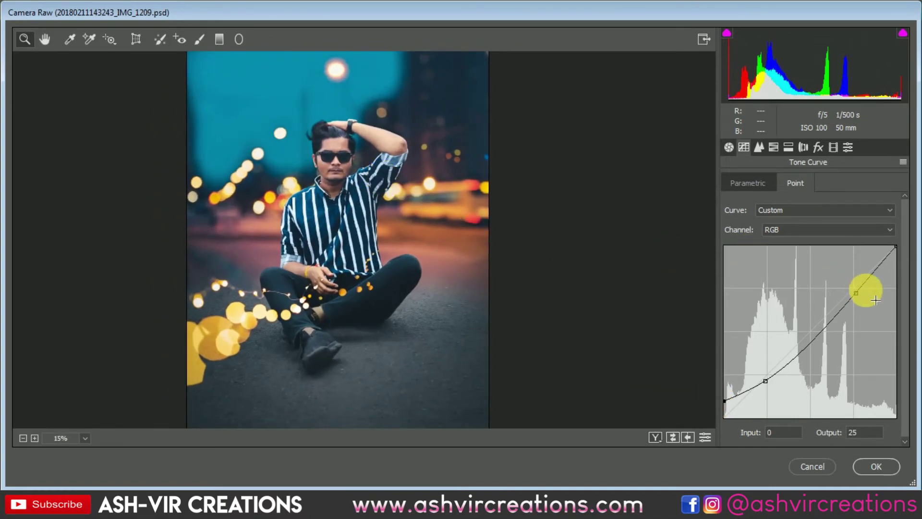
Step: Lower the white point and upper point, and add a midtone point at 130/127
{"action": "left_click_drag", "start_coordinate": [896, 247], "coordinate": [899, 221]}
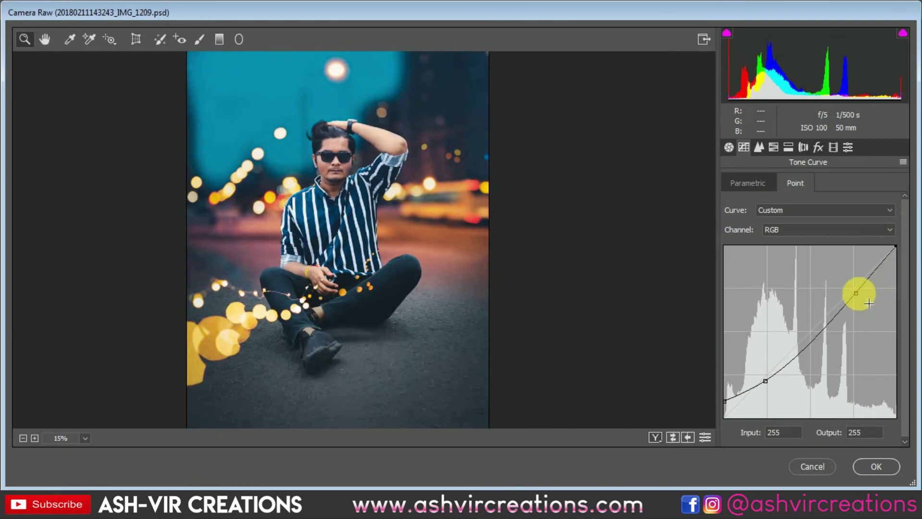
{"action": "left_click_drag", "start_coordinate": [860, 294], "coordinate": [917, 329]}
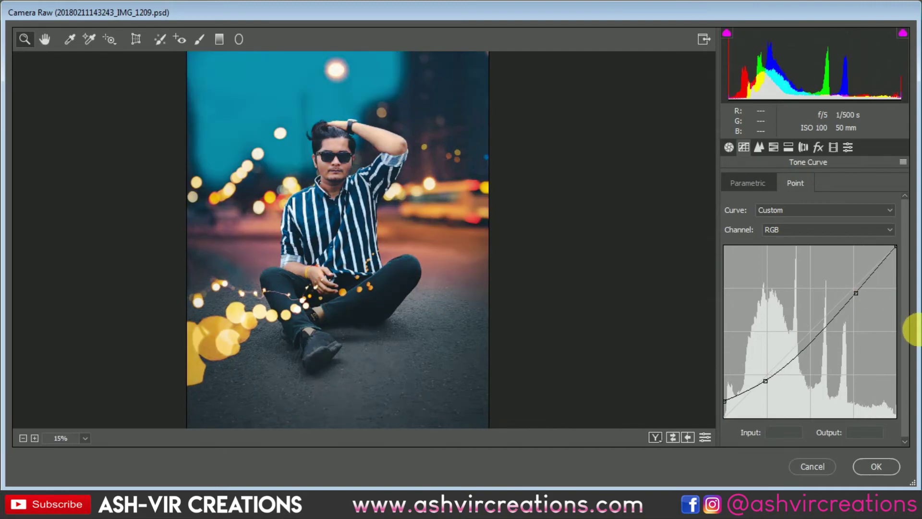
{"action": "left_click_drag", "start_coordinate": [862, 300], "coordinate": [864, 299]}
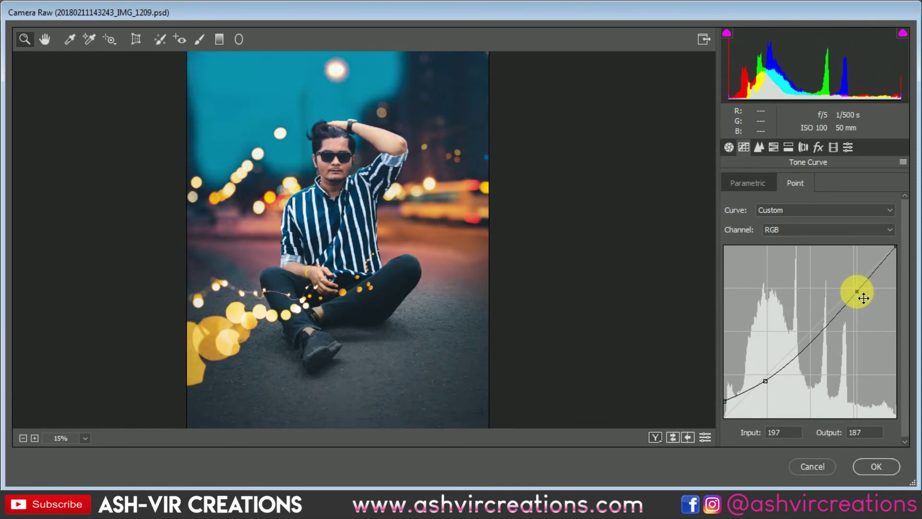
{"action": "left_click_drag", "start_coordinate": [864, 298], "coordinate": [864, 298]}
{"action": "left_click", "coordinate": [382, 232], "text": "alt"}
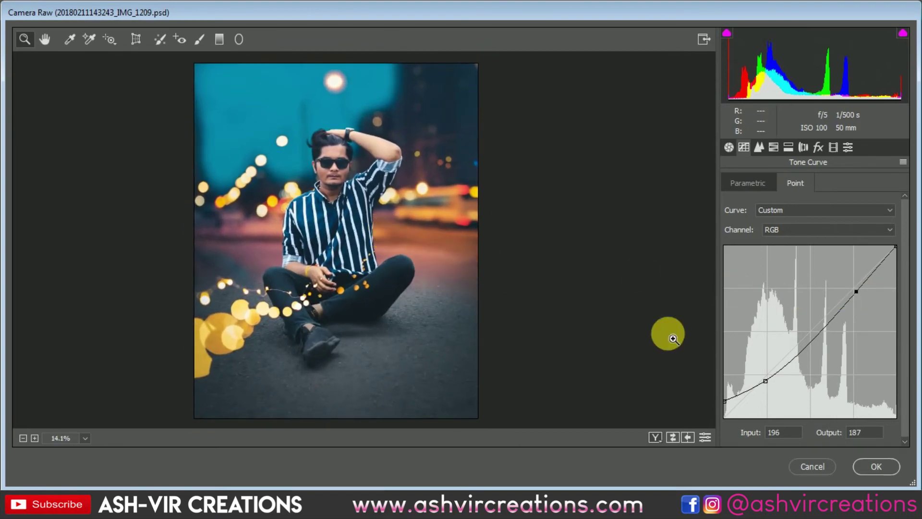
{"action": "left_click_drag", "start_coordinate": [821, 353], "coordinate": [822, 342]}
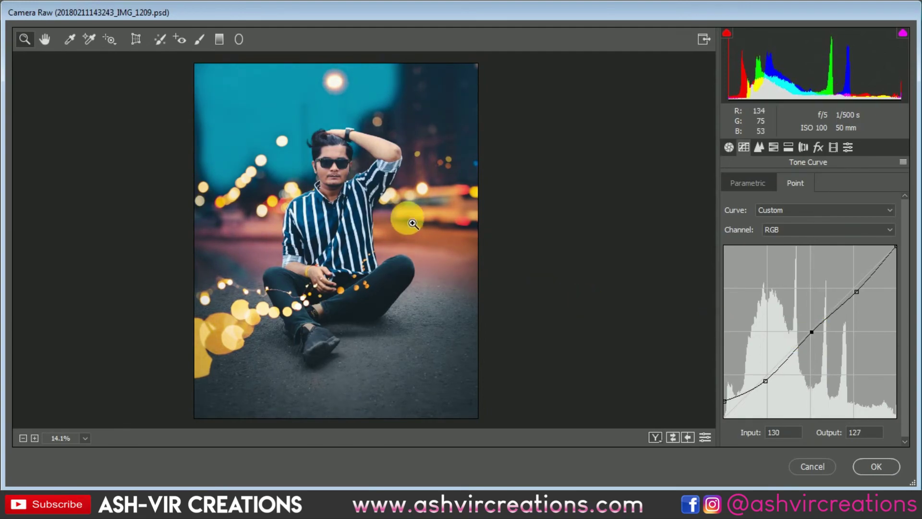
{"action": "mouse_move", "coordinate": [346, 179]}
{"action": "left_mouse_down"}
{"action": "mouse_move", "coordinate": [396, 232]}
{"action": "mouse_move", "coordinate": [390, 226]}
{"action": "mouse_move", "coordinate": [323, 297]}
{"action": "mouse_move", "coordinate": [350, 328]}
{"action": "mouse_move", "coordinate": [319, 242]}
{"action": "mouse_move", "coordinate": [315, 181]}
{"action": "mouse_move", "coordinate": [350, 195]}
{"action": "left_mouse_up"}
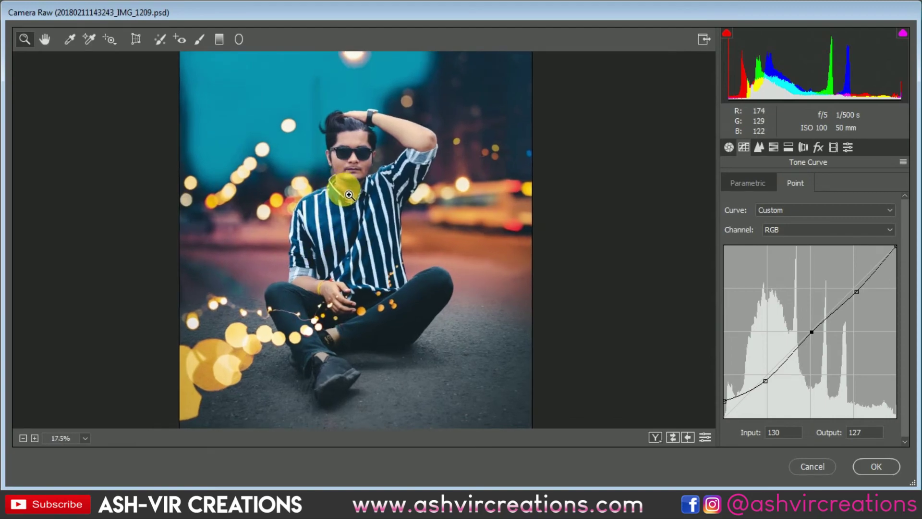
Step: Push the HSL Oranges hue further to +67
{"action": "left_click", "coordinate": [771, 148]}
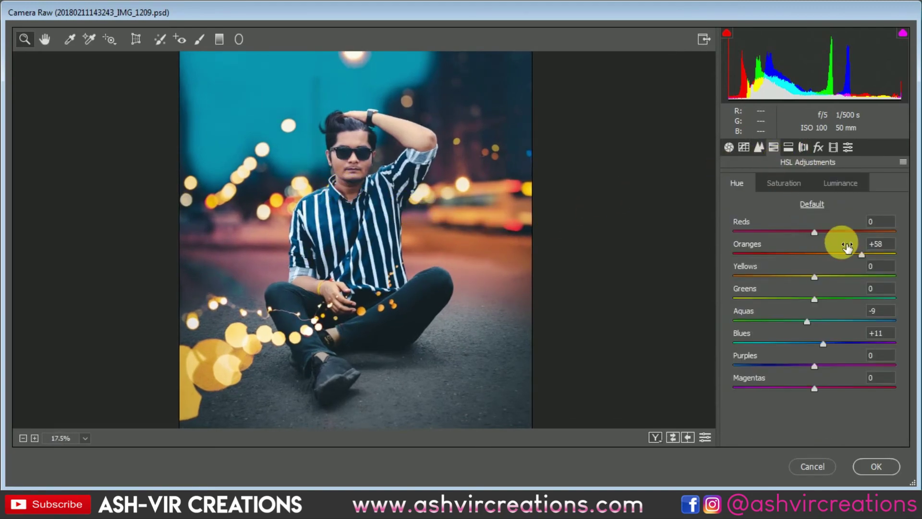
{"action": "left_click_drag", "start_coordinate": [875, 256], "coordinate": [868, 257]}
{"action": "scroll", "coordinate": [330, 181], "scroll_direction": "down", "scroll_amount": 4}
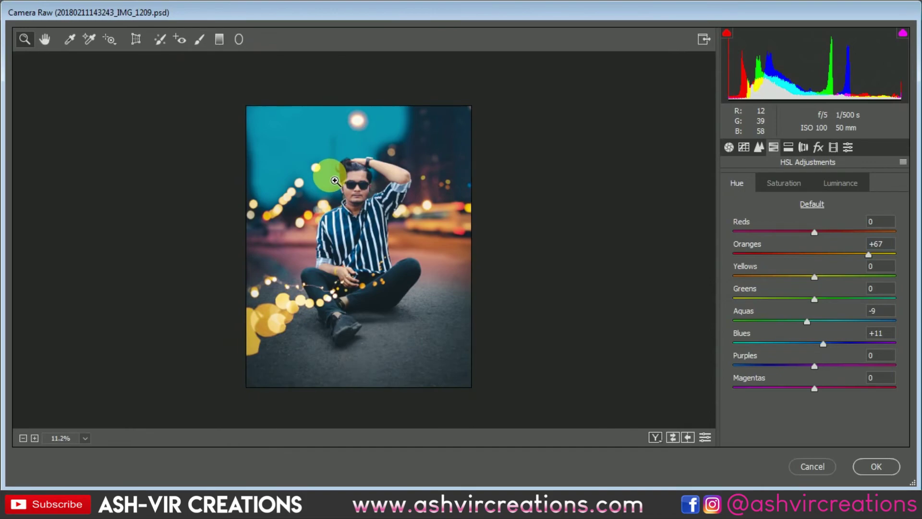
{"action": "scroll", "coordinate": [335, 181], "scroll_direction": "up", "scroll_amount": 1}
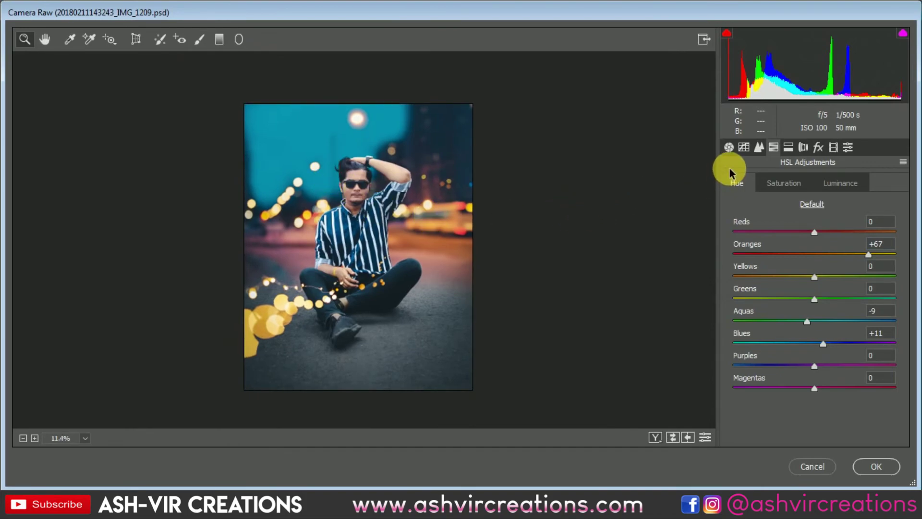
{"action": "left_click", "coordinate": [742, 147]}
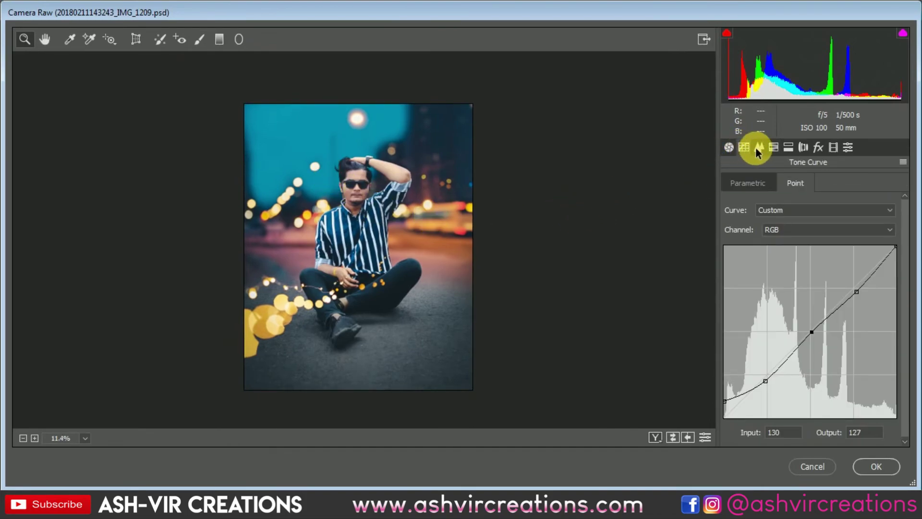
Step: Try Grain Amount at 44, then reset it back to 0
{"action": "left_click", "coordinate": [819, 148]}
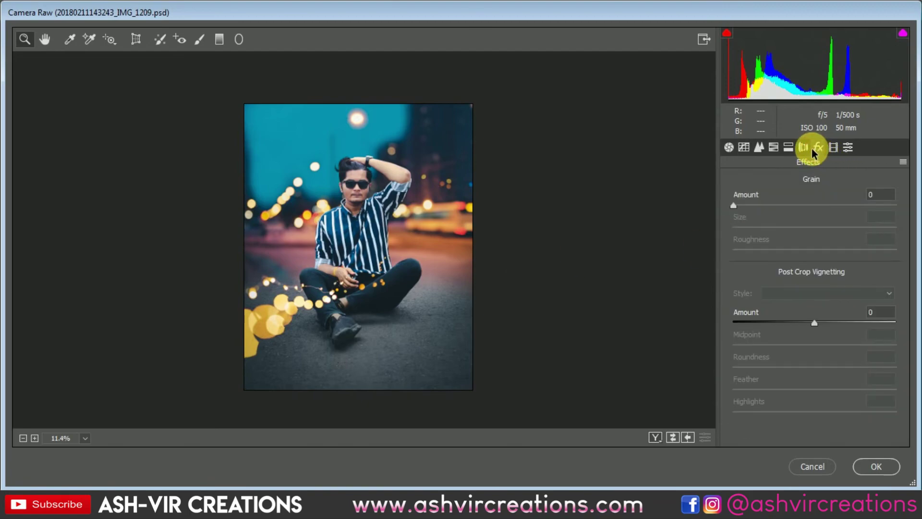
{"action": "left_click_drag", "start_coordinate": [749, 207], "coordinate": [809, 210]}
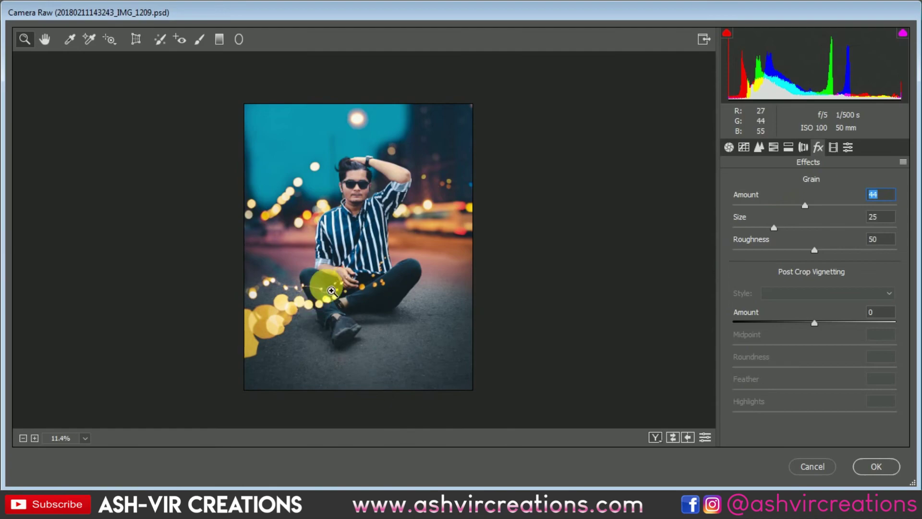
{"action": "left_click_drag", "start_coordinate": [327, 286], "coordinate": [389, 296]}
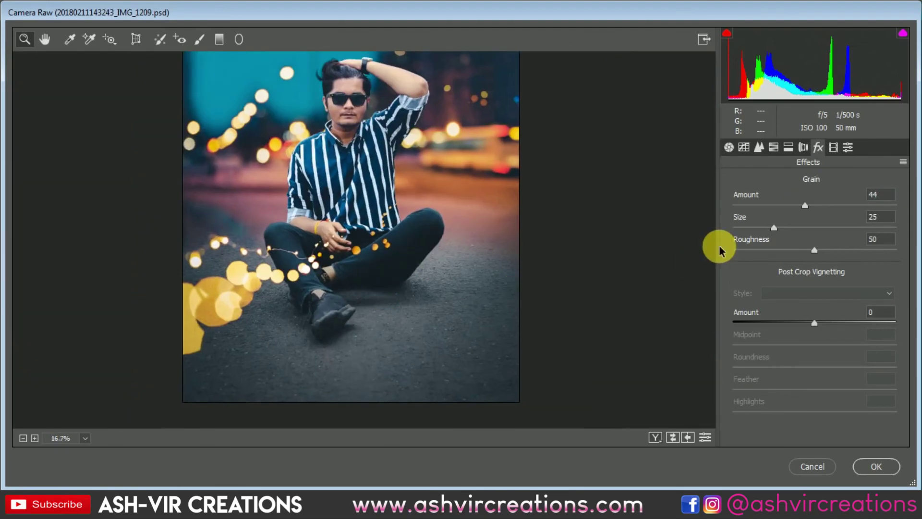
{"action": "double_click", "coordinate": [805, 205]}
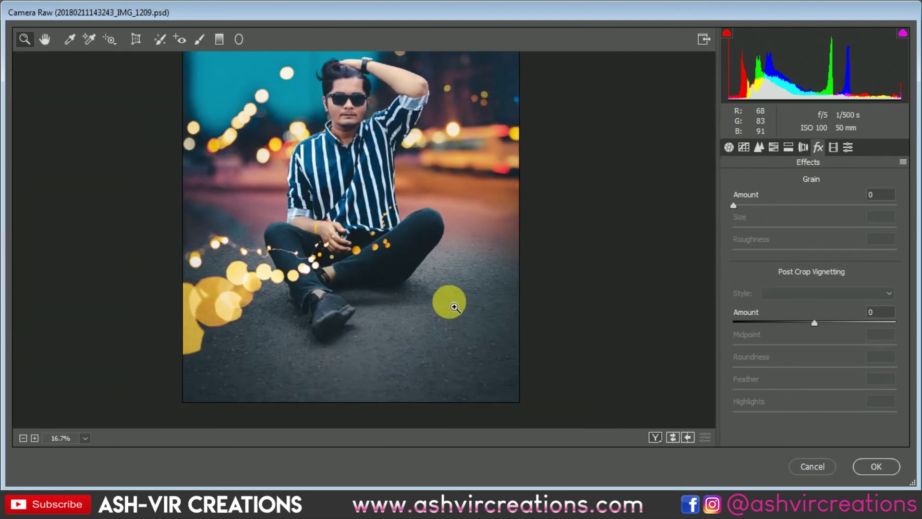
{"action": "scroll", "coordinate": [447, 303], "scroll_direction": "down", "scroll_amount": 3}
{"action": "scroll", "coordinate": [418, 263], "scroll_direction": "up", "scroll_amount": 5}
{"action": "scroll", "coordinate": [383, 195], "scroll_direction": "down", "scroll_amount": 3}
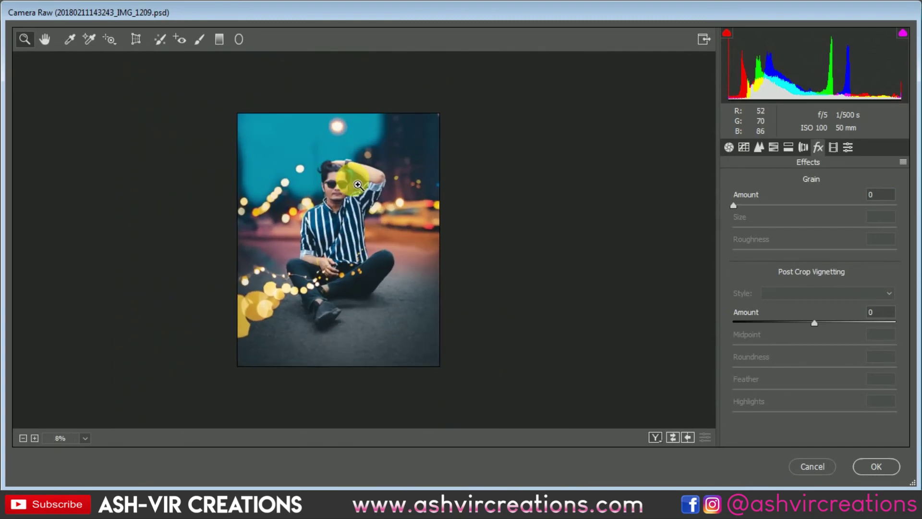
{"action": "scroll", "coordinate": [366, 181], "scroll_direction": "up", "scroll_amount": 2}
Step: Lift the tone curve's black point to output 23 and apply the Camera Raw filter
{"action": "left_click", "coordinate": [759, 147]}
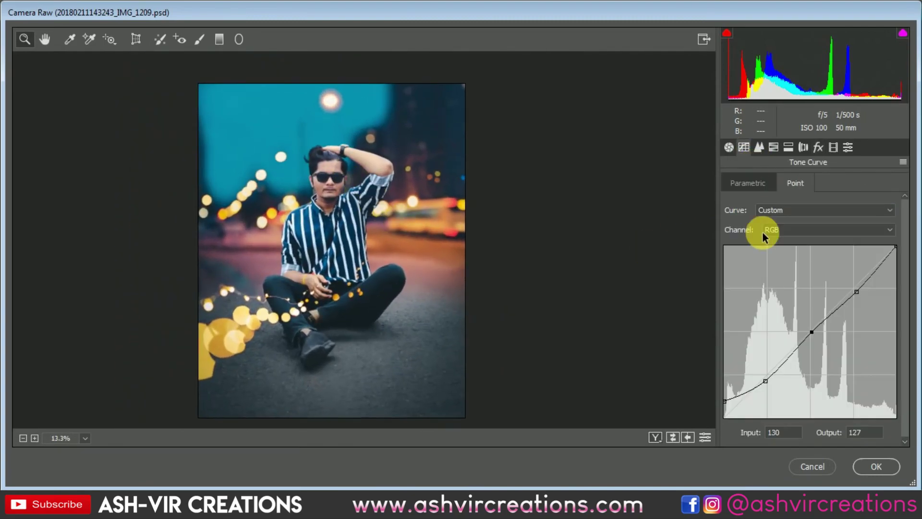
{"action": "mouse_move", "coordinate": [732, 409]}
{"action": "left_mouse_down"}
{"action": "mouse_move", "coordinate": [725, 452]}
{"action": "mouse_move", "coordinate": [718, 399]}
{"action": "mouse_move", "coordinate": [718, 411]}
{"action": "left_mouse_up"}
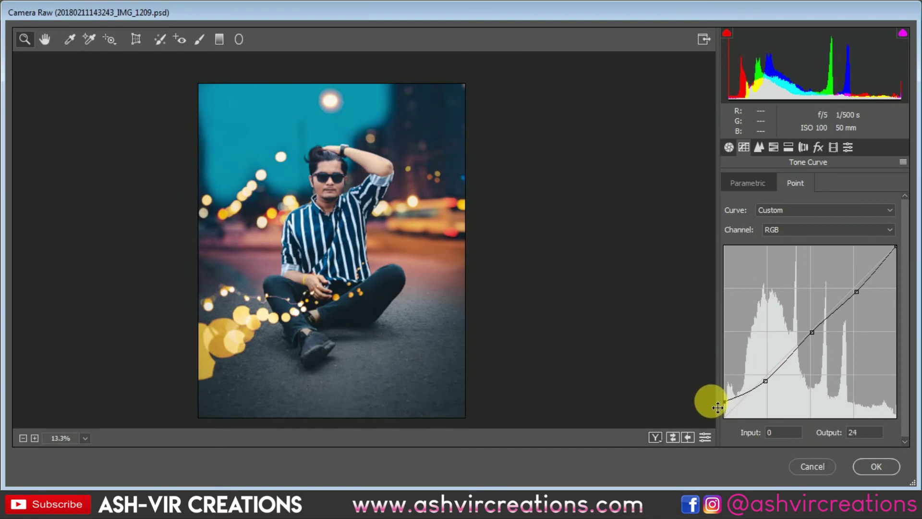
{"action": "left_click", "coordinate": [887, 464]}
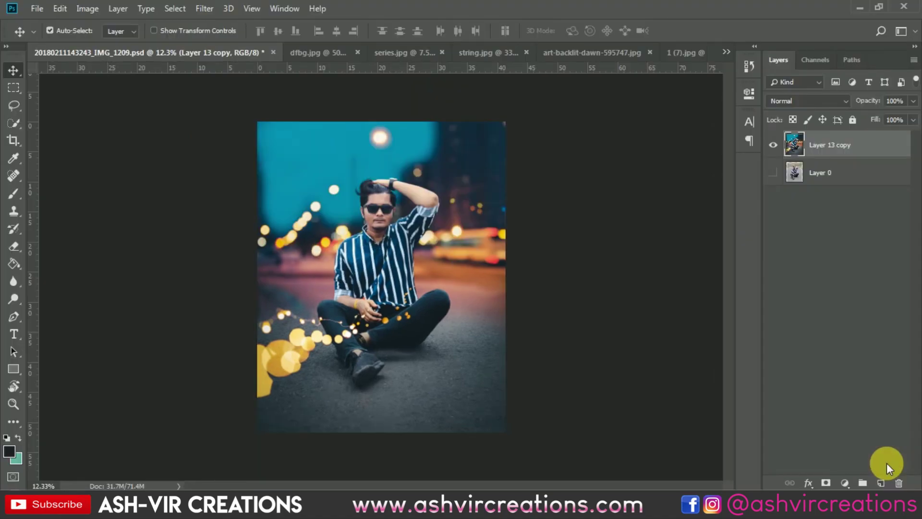
Step: Show Layer 0 and toggle Layer 13 copy repeatedly to compare graded and original photos
{"action": "scroll", "coordinate": [529, 183], "scroll_direction": "up", "scroll_amount": 1}
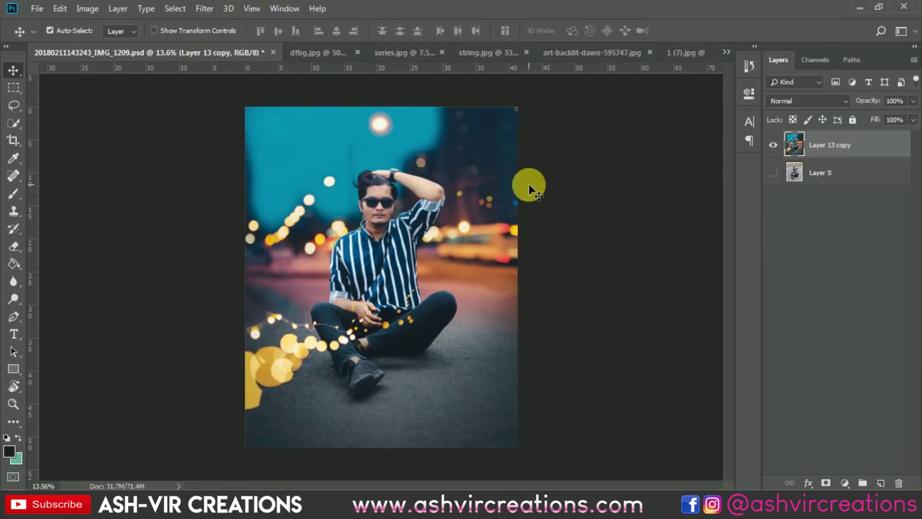
{"action": "scroll", "coordinate": [529, 184], "scroll_direction": "up", "scroll_amount": 4}
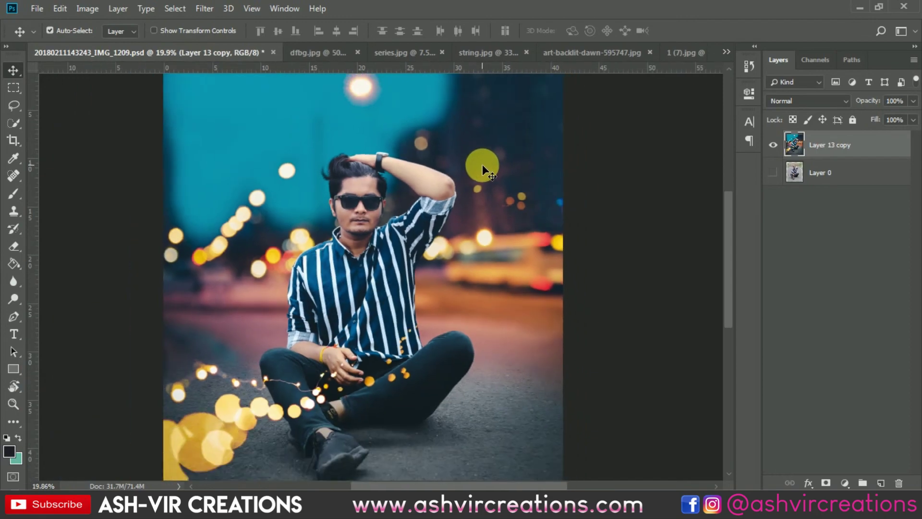
{"action": "scroll", "coordinate": [483, 164], "scroll_direction": "down", "scroll_amount": 3}
{"action": "scroll", "coordinate": [597, 183], "scroll_direction": "up", "scroll_amount": 1}
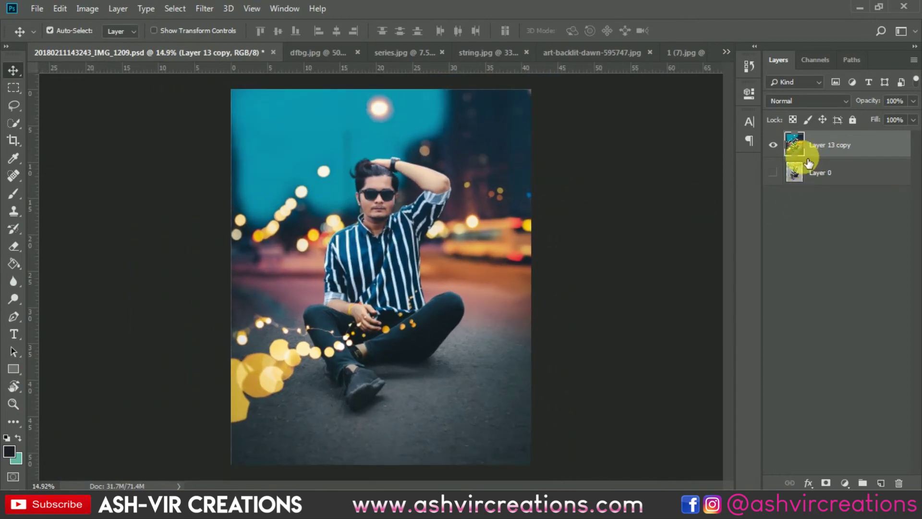
{"action": "left_click", "coordinate": [774, 173]}
{"action": "left_click", "coordinate": [773, 144]}
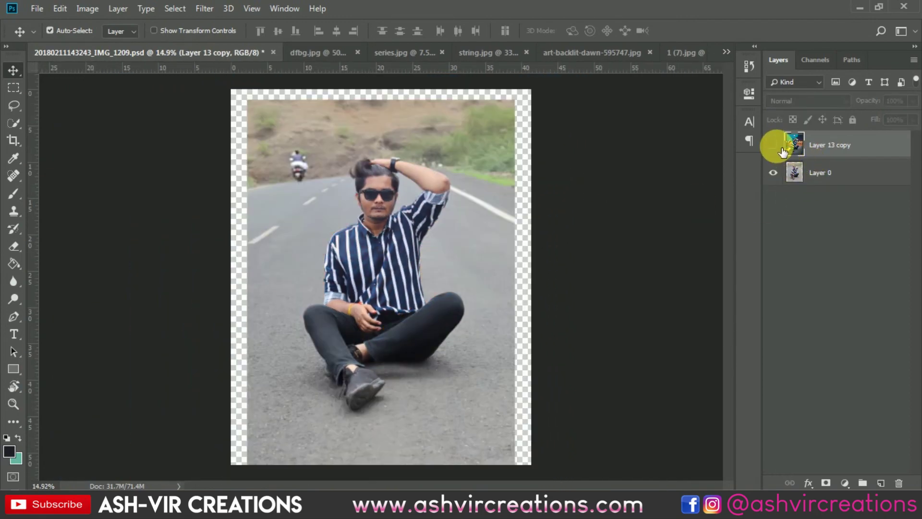
{"action": "left_click", "coordinate": [773, 145]}
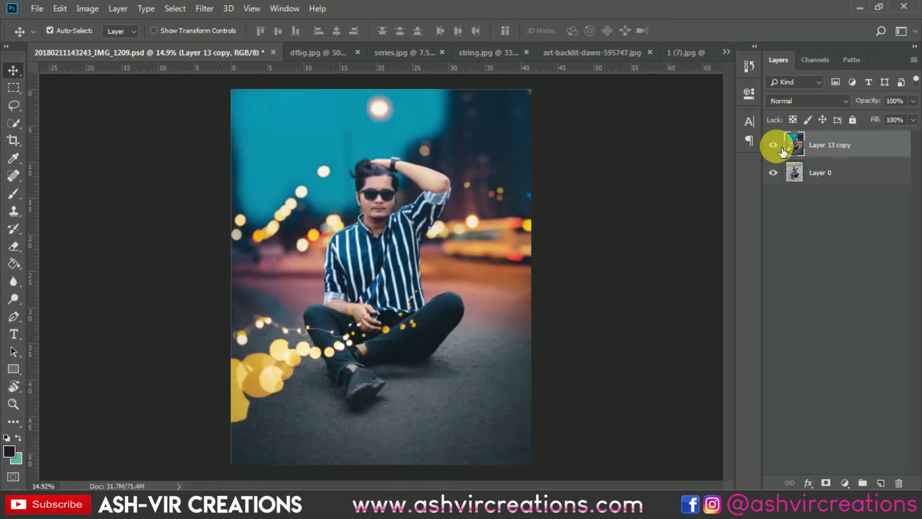
{"action": "left_click", "coordinate": [774, 144]}
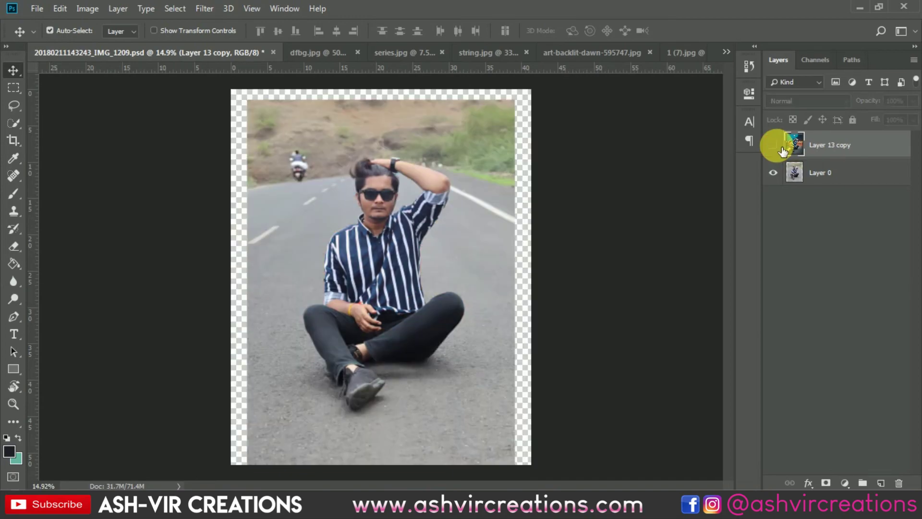
{"action": "left_click", "coordinate": [773, 144]}
{"action": "left_click", "coordinate": [773, 144]}
{"action": "left_click", "coordinate": [774, 144]}
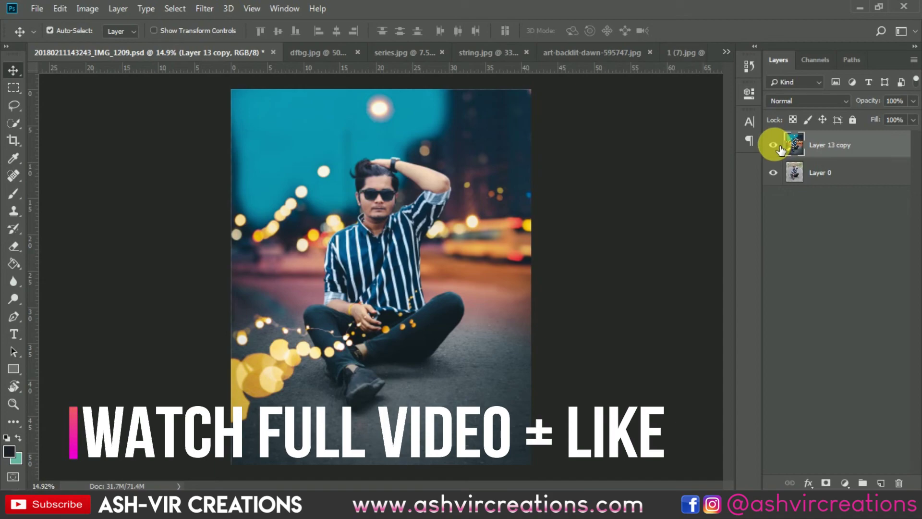
{"action": "left_click", "coordinate": [775, 145]}
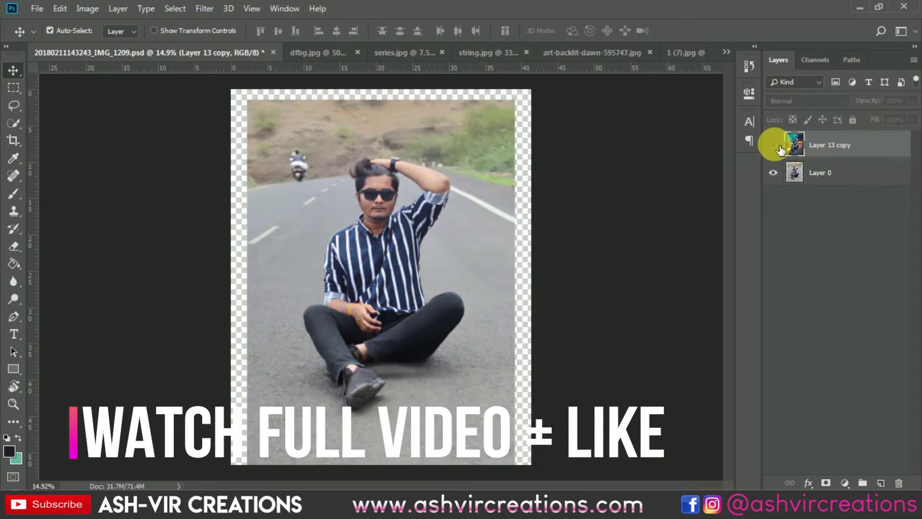
{"action": "left_click", "coordinate": [774, 145]}
Step: Open the File menu
{"action": "scroll", "coordinate": [586, 221], "scroll_direction": "down", "scroll_amount": 2}
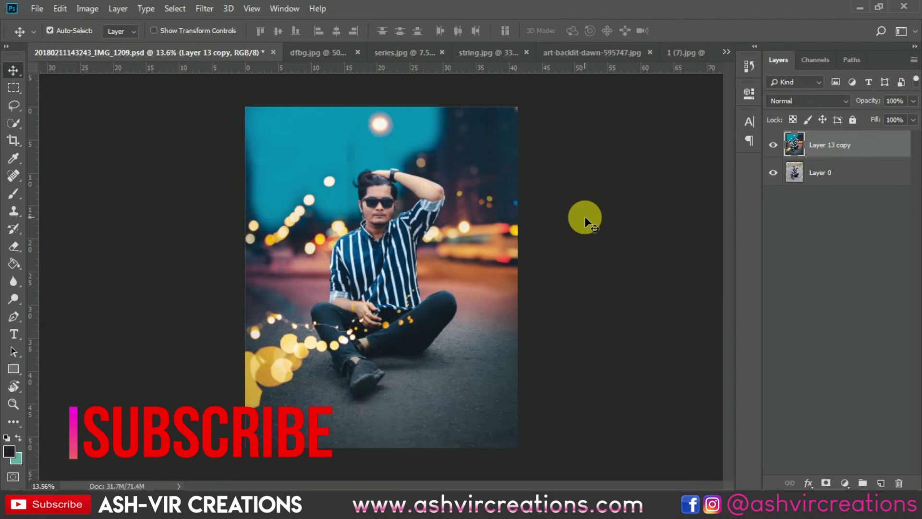
{"action": "scroll", "coordinate": [585, 221], "scroll_direction": "up", "scroll_amount": 1}
{"action": "left_click", "coordinate": [37, 9]}
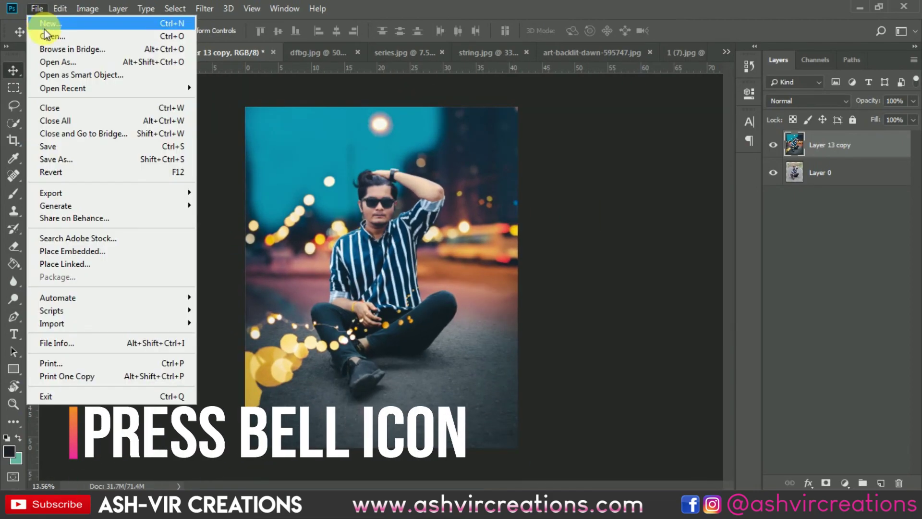
{"action": "left_click", "coordinate": [47, 31]}
{"action": "left_click", "coordinate": [527, 200]}
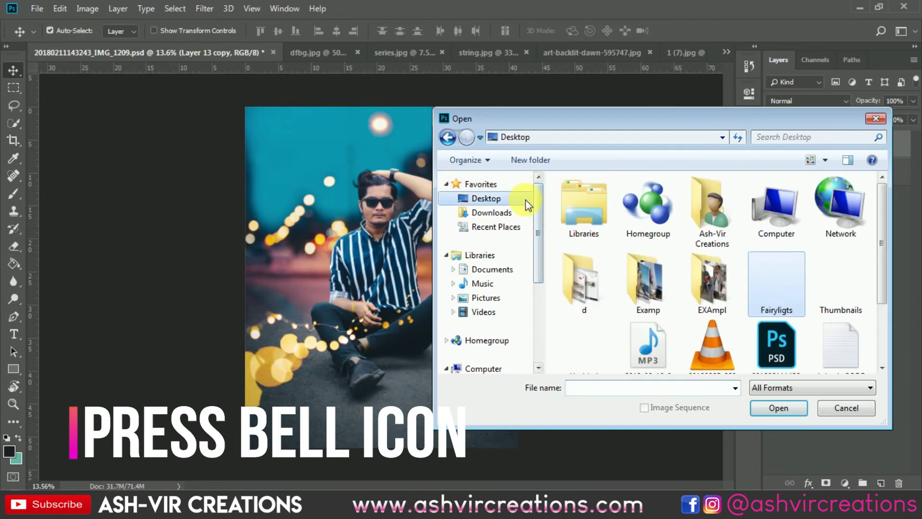
{"action": "left_click", "coordinate": [757, 279]}
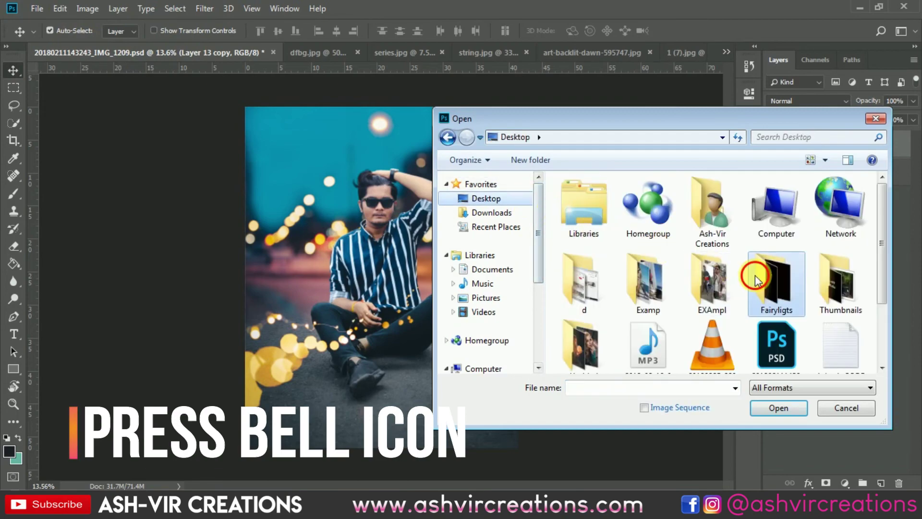
{"action": "double_click", "coordinate": [589, 334]}
{"action": "left_click", "coordinate": [447, 137]}
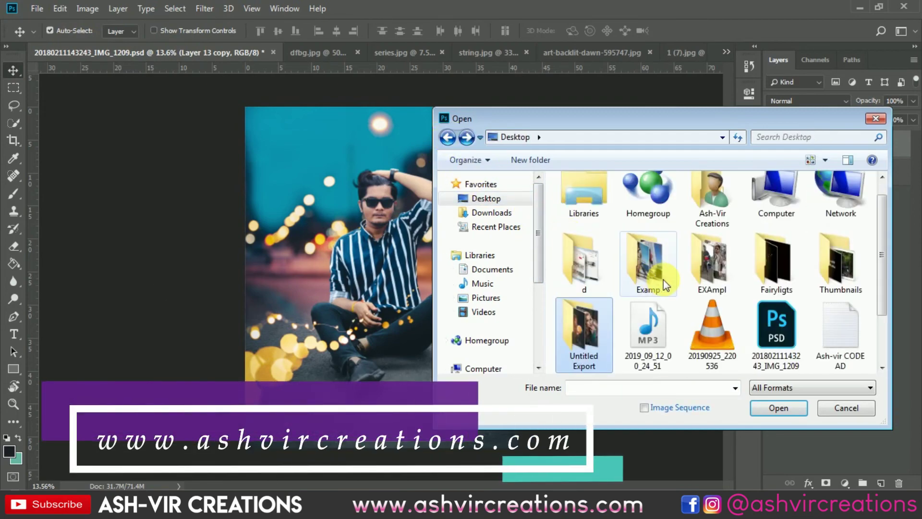
{"action": "left_click", "coordinate": [584, 265]}
{"action": "double_click", "coordinate": [584, 264]}
{"action": "scroll", "coordinate": [585, 265], "scroll_direction": "down", "scroll_amount": 10}
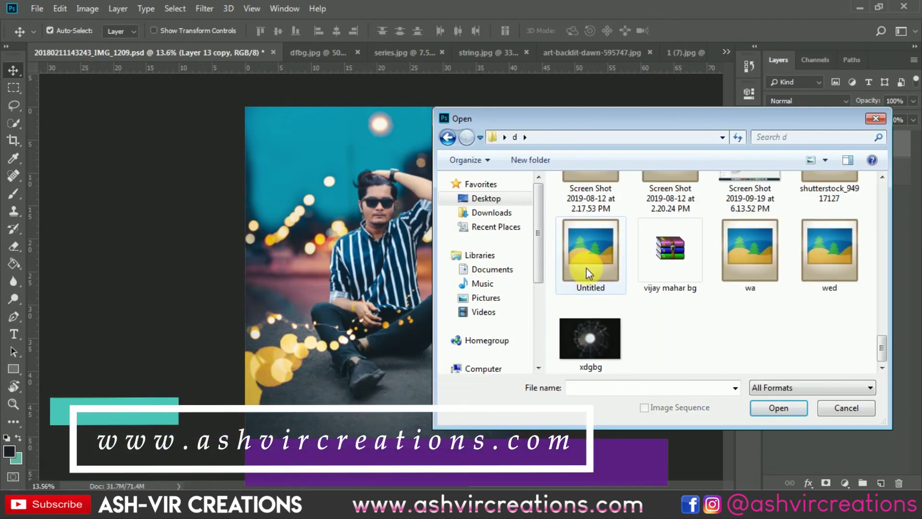
{"action": "scroll", "coordinate": [706, 268], "scroll_direction": "up", "scroll_amount": 8}
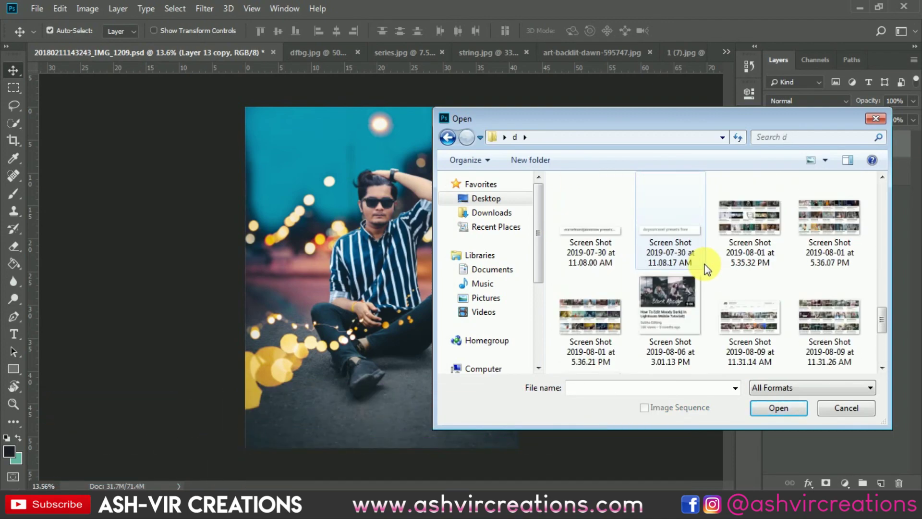
{"action": "scroll", "coordinate": [719, 286], "scroll_direction": "up", "scroll_amount": 10}
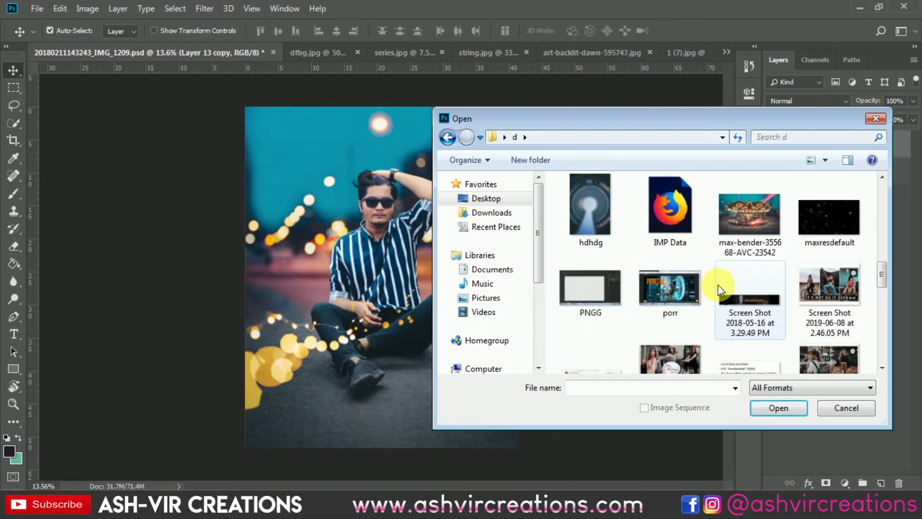
{"action": "scroll", "coordinate": [719, 284], "scroll_direction": "up", "scroll_amount": 5}
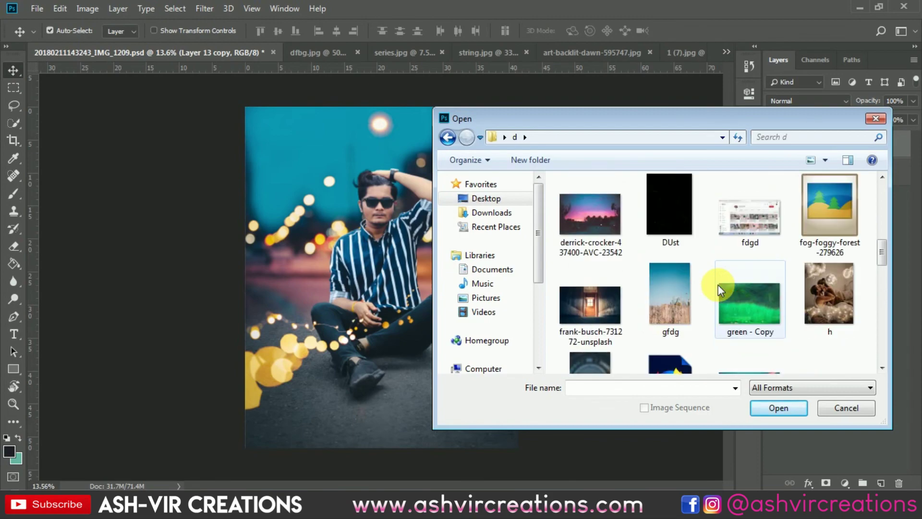
{"action": "left_click", "coordinate": [846, 408]}
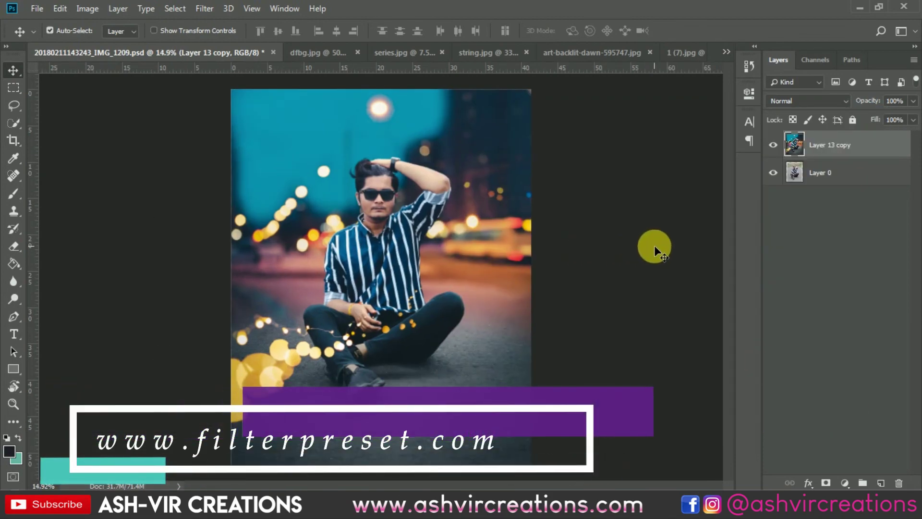
{"action": "scroll", "coordinate": [654, 246], "scroll_direction": "up", "scroll_amount": 3}
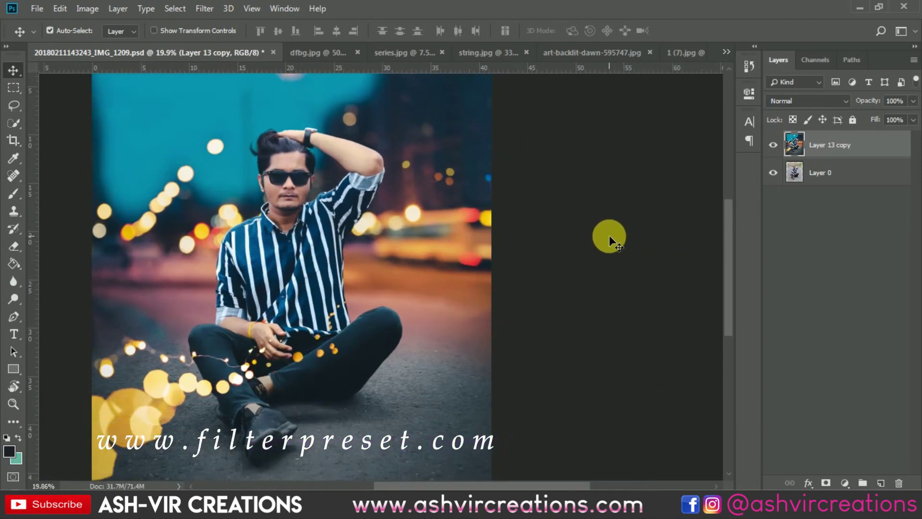
{"action": "left_click_drag", "start_coordinate": [609, 235], "coordinate": [696, 260]}
{"action": "scroll", "coordinate": [697, 258], "scroll_direction": "down", "scroll_amount": 1}
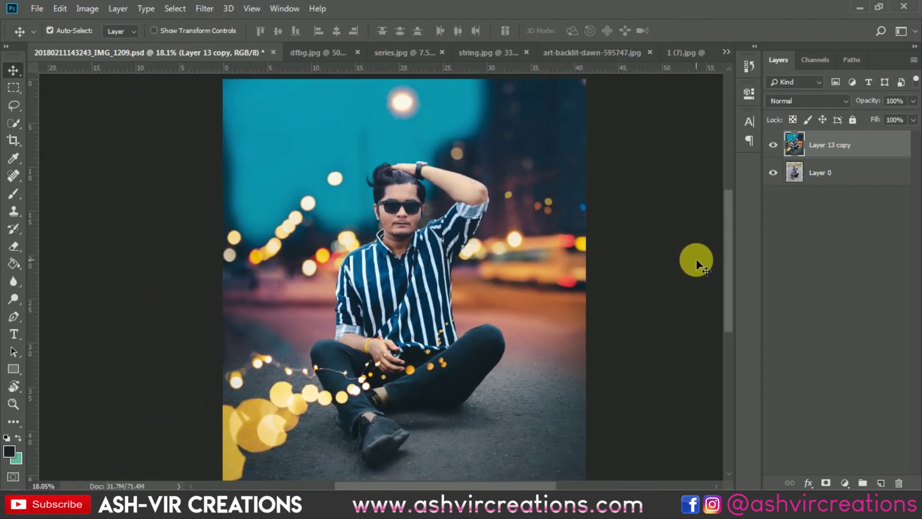
{"action": "left_click", "coordinate": [774, 144]}
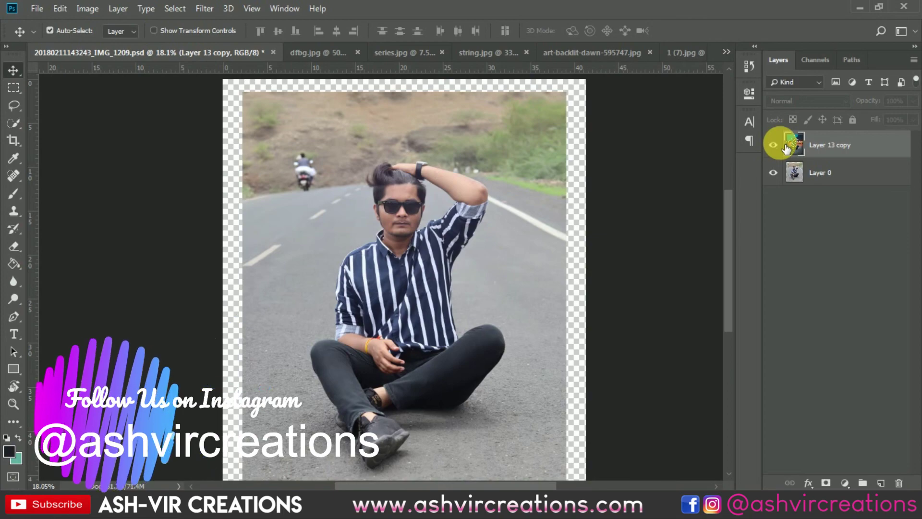
{"action": "left_click", "coordinate": [774, 144]}
{"action": "left_click", "coordinate": [774, 144]}
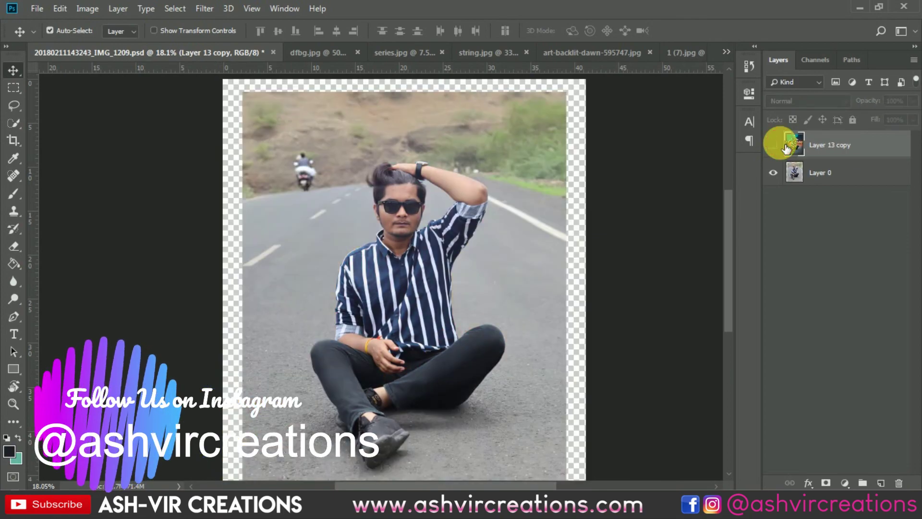
{"action": "left_click", "coordinate": [774, 144]}
{"action": "left_click", "coordinate": [774, 144]}
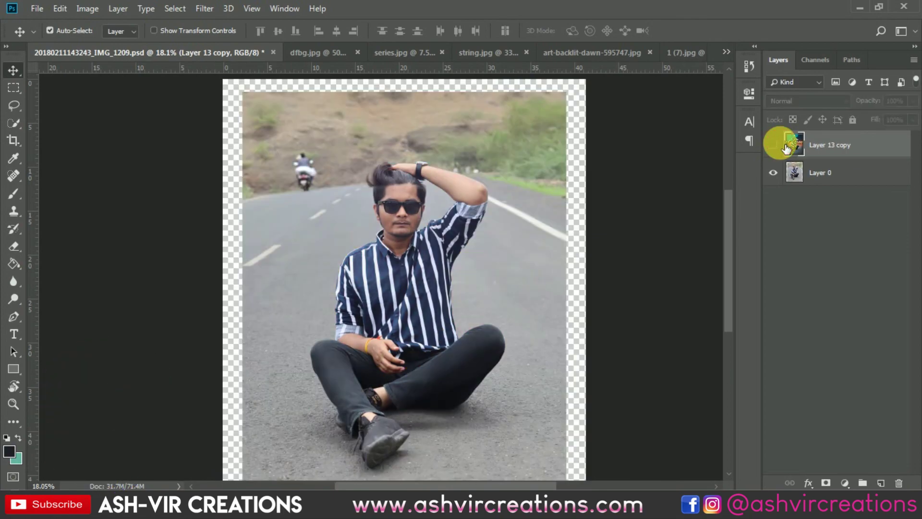
{"action": "left_click", "coordinate": [774, 144]}
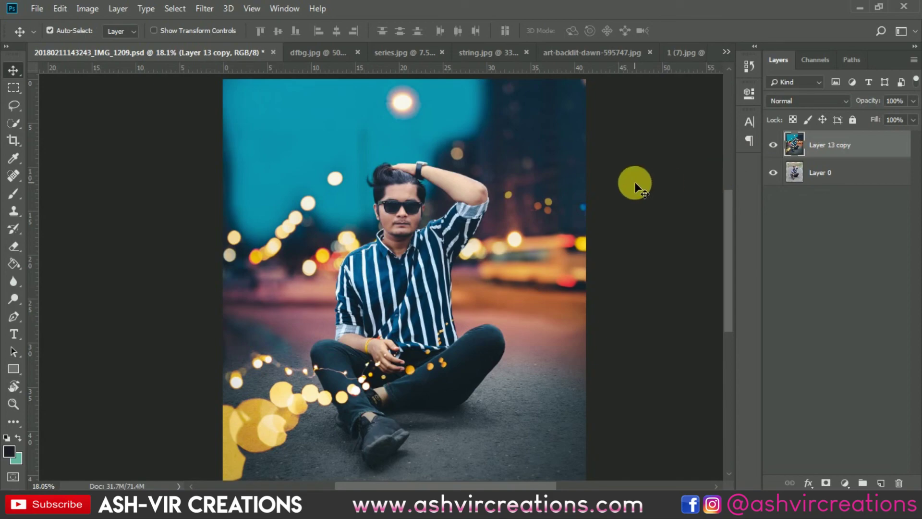
{"action": "left_click", "coordinate": [773, 145]}
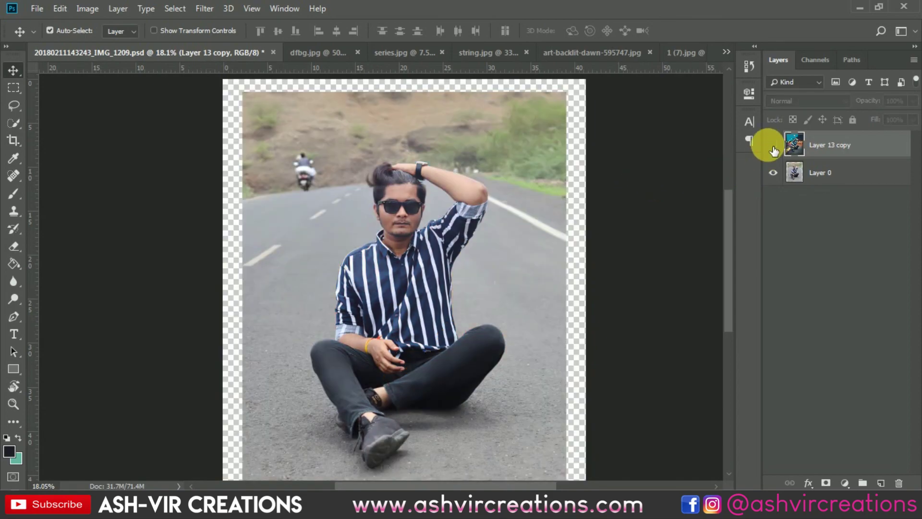
{"action": "left_click", "coordinate": [773, 145]}
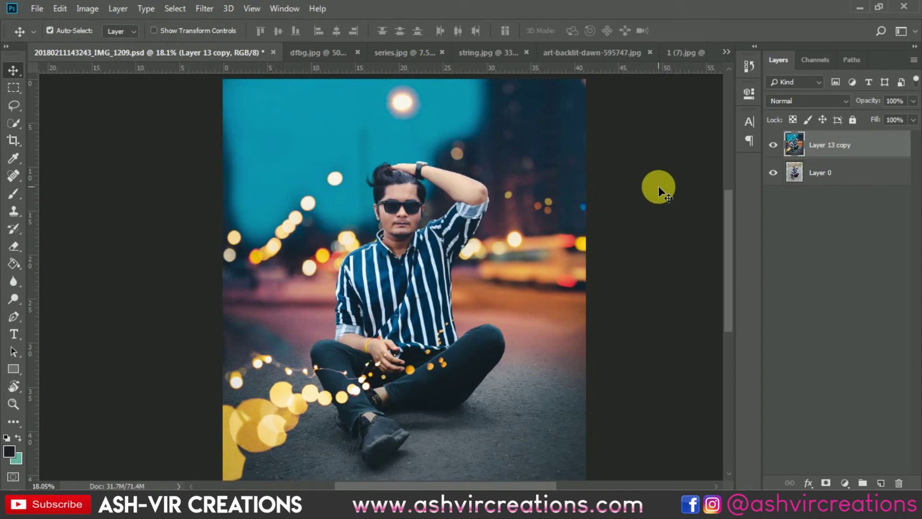
{"action": "scroll", "coordinate": [658, 186], "scroll_direction": "down", "scroll_amount": 2}
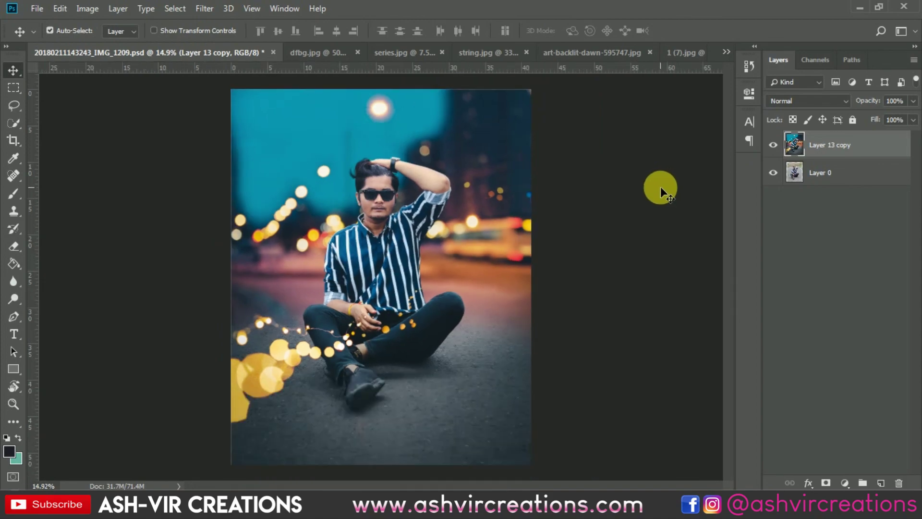